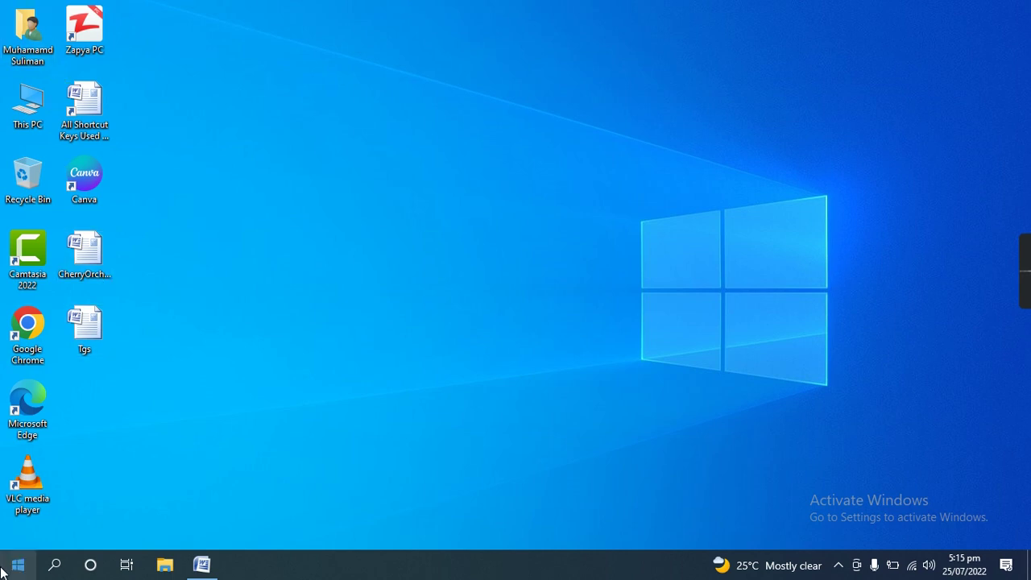
# Open the Windows search panel from the taskbar.
pyautogui.click(55, 564)
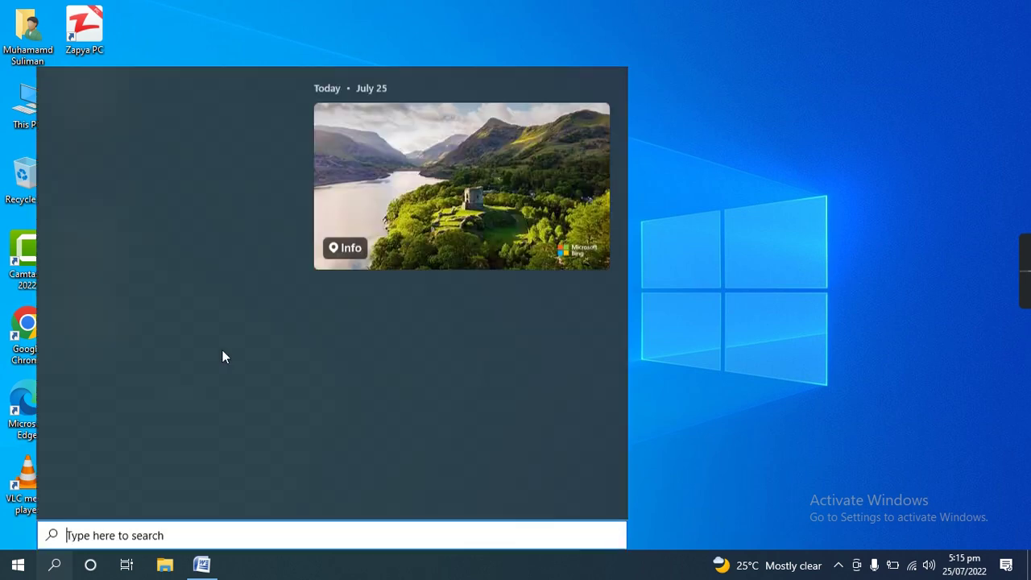
# Search 'off' to launch Word 2007, then maximize its blank document window.
pyautogui.write('of')
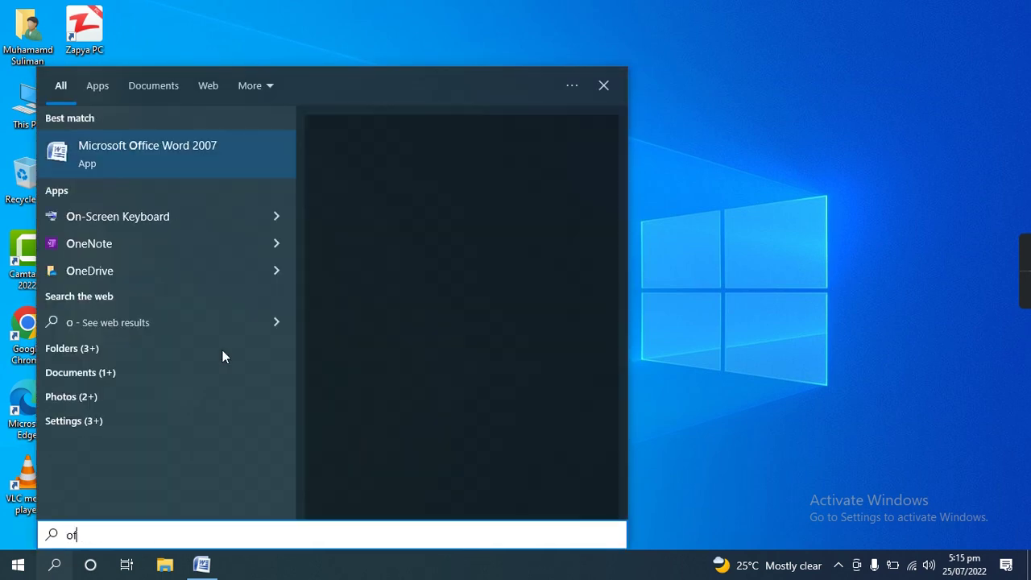
pyautogui.write('f')
pyautogui.press('Return')
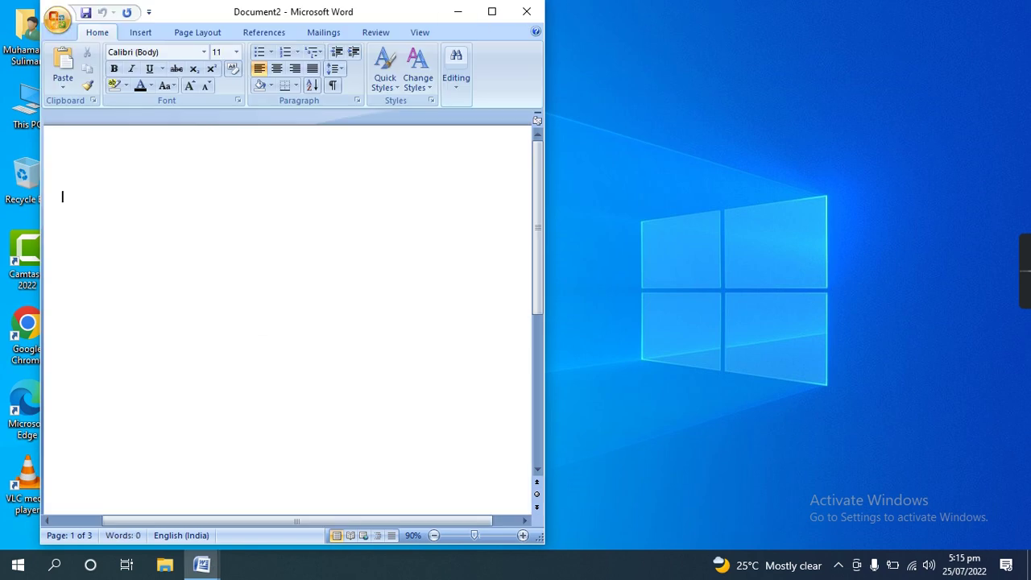
pyautogui.click(491, 11)
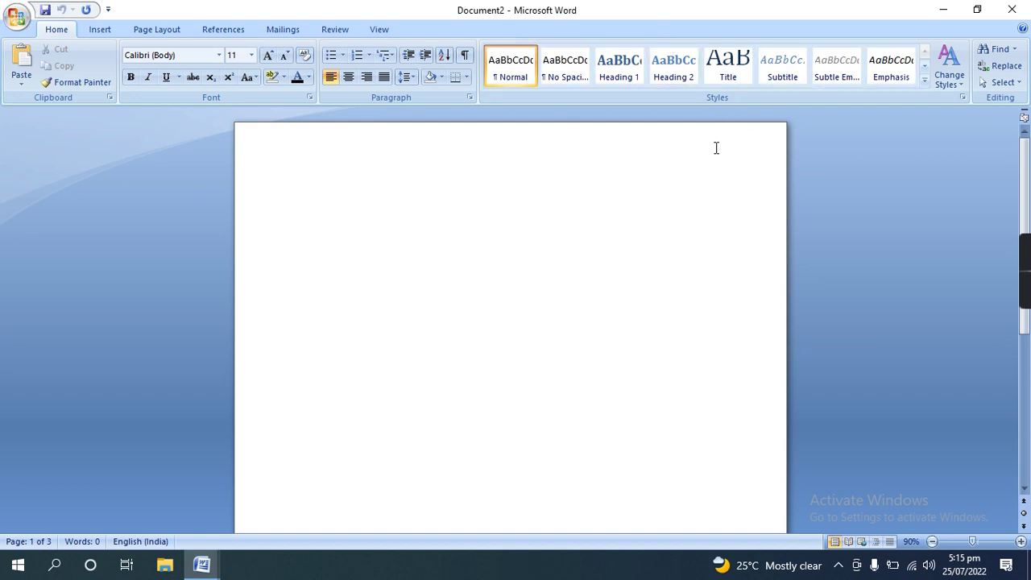
# Open the built-in equation gallery from the Insert tab using Alt, N, E.
pyautogui.click(103, 32)
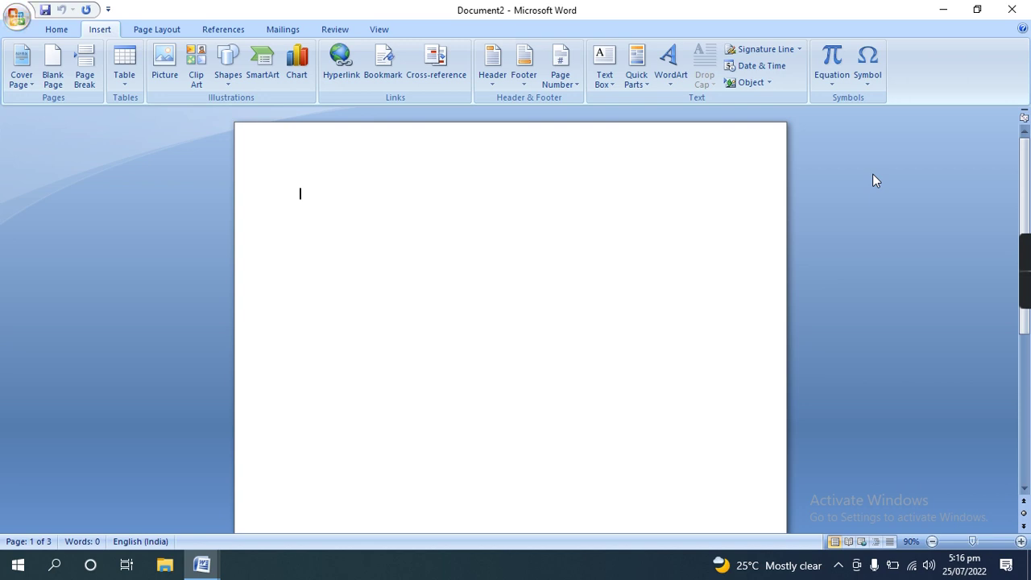
pyautogui.press('alt')
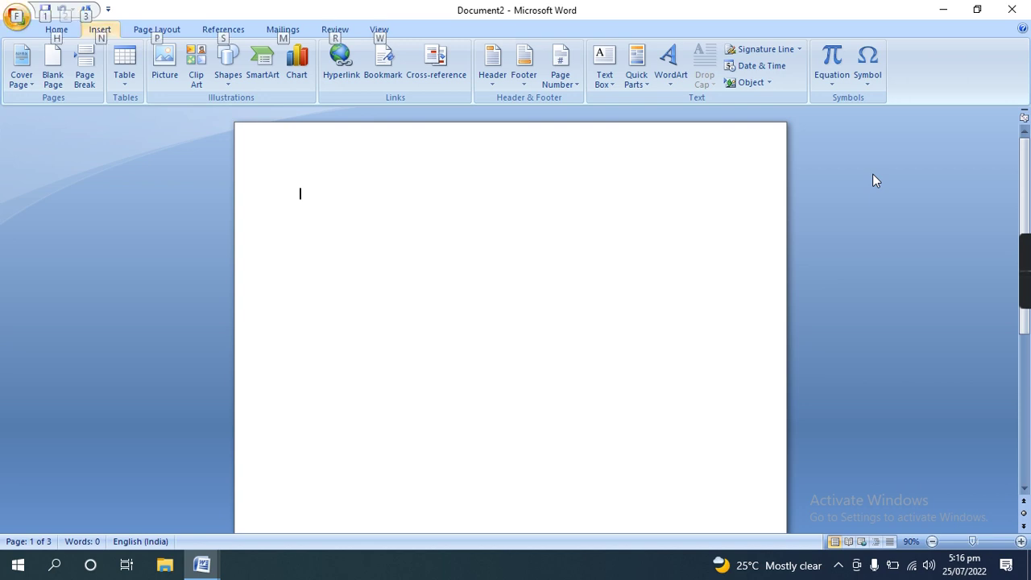
pyautogui.press('n')
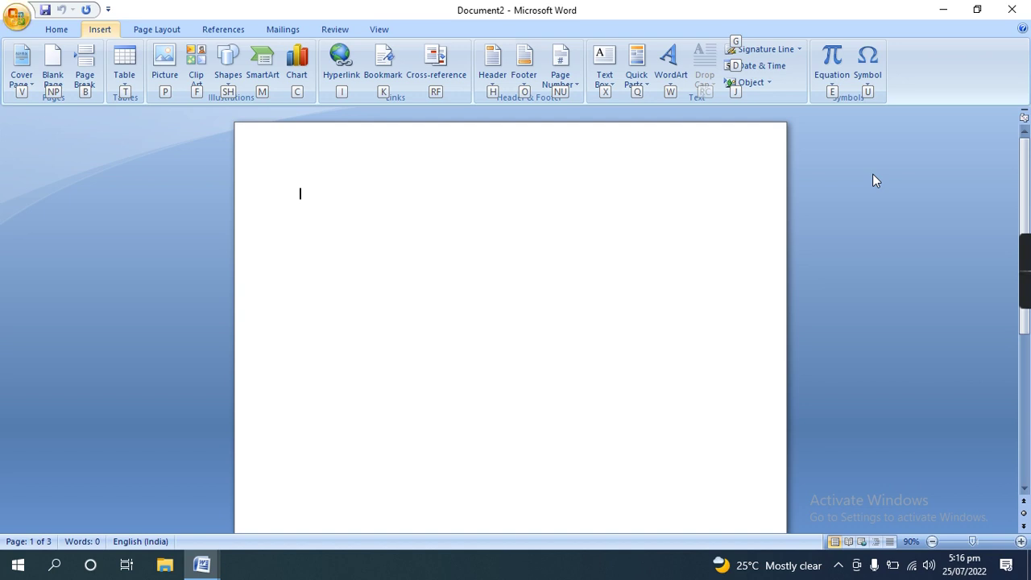
pyautogui.press('e')
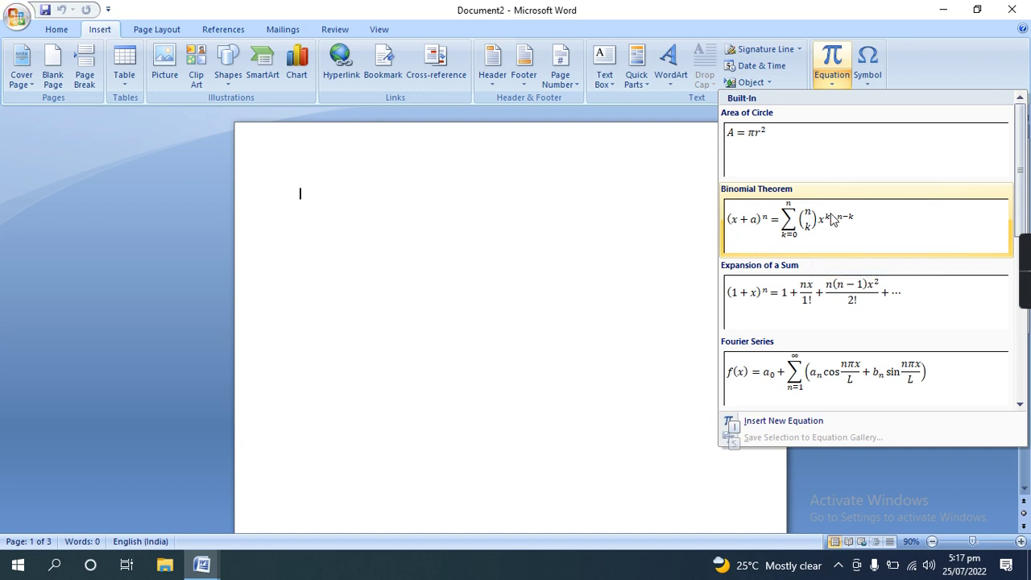
# Insert the Trig Identity 1 equation, then delete it so the page is blank.
pyautogui.scroll(-3, 828, 217)
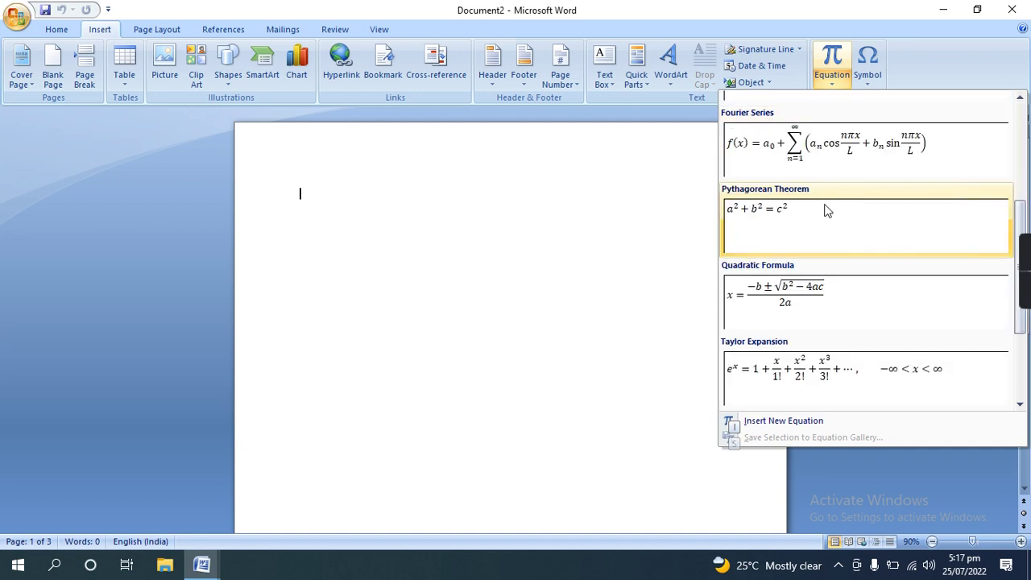
pyautogui.scroll(-2, 827, 211)
pyautogui.scroll(3, 826, 211)
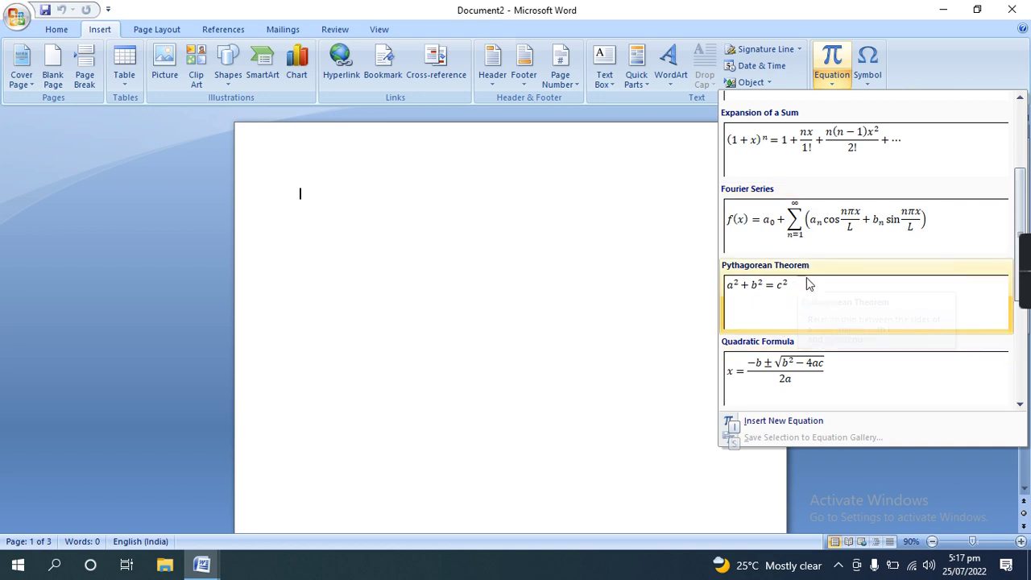
pyautogui.scroll(-3, 825, 351)
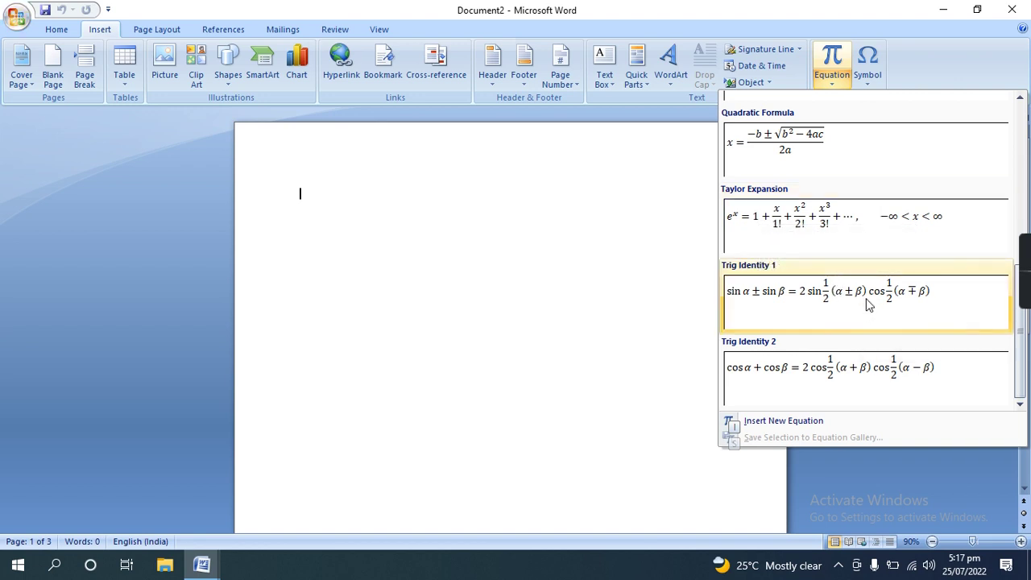
pyautogui.click(865, 292)
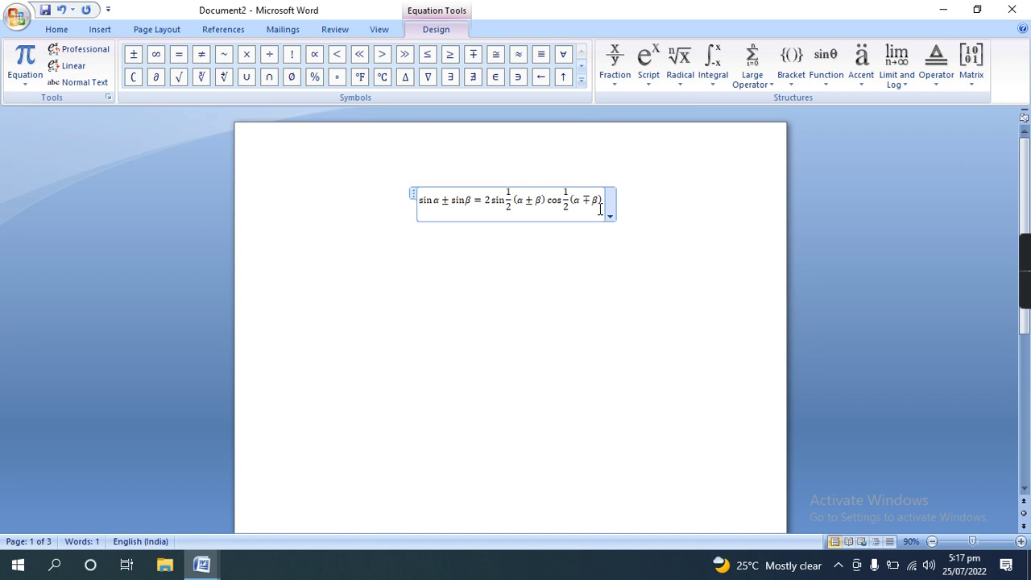
pyautogui.click(417, 194)
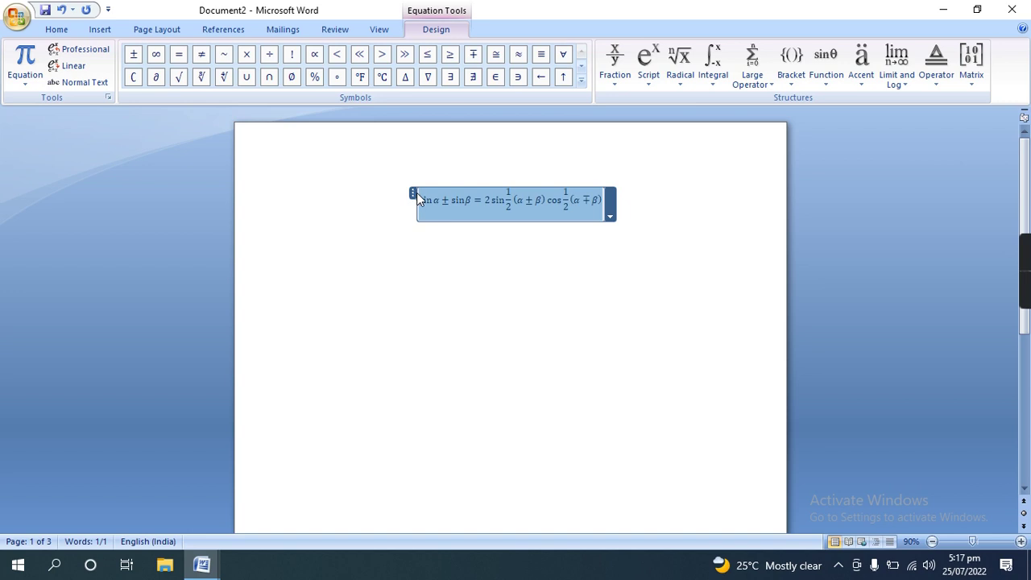
pyautogui.press('Delete')
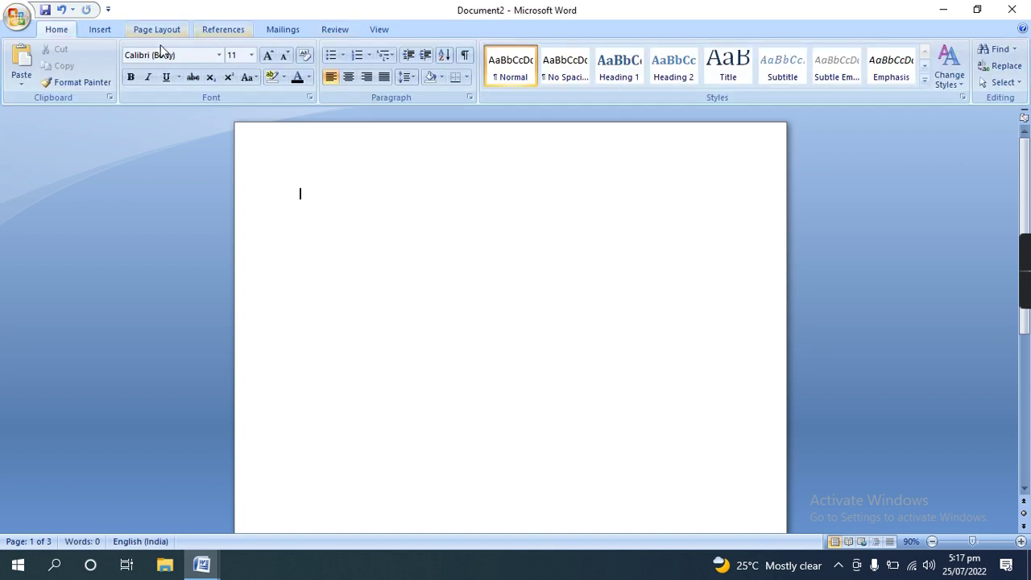
pyautogui.click(100, 35)
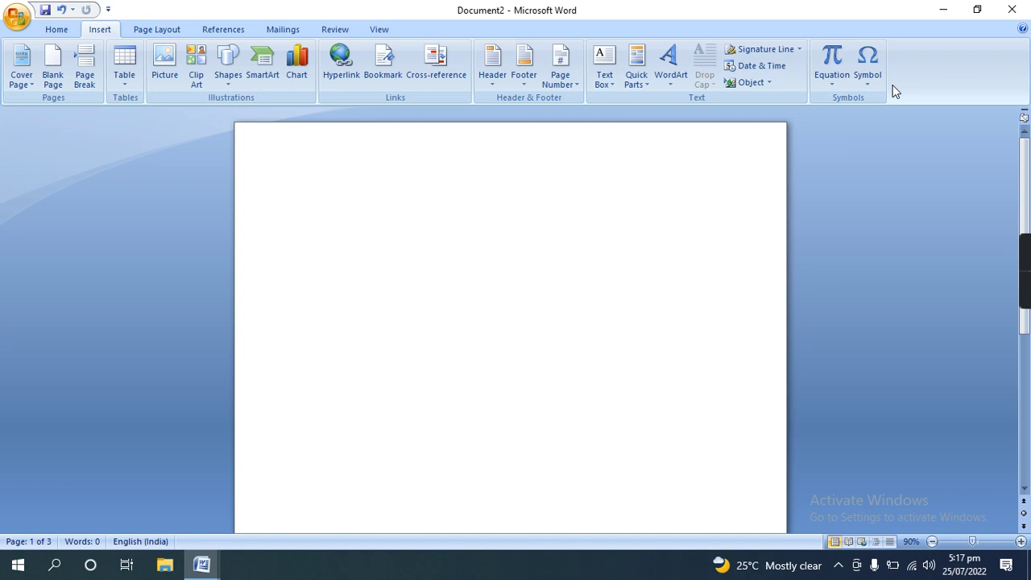
# Browse the subsets in More Symbols and close it without inserting a symbol.
pyautogui.click(869, 89)
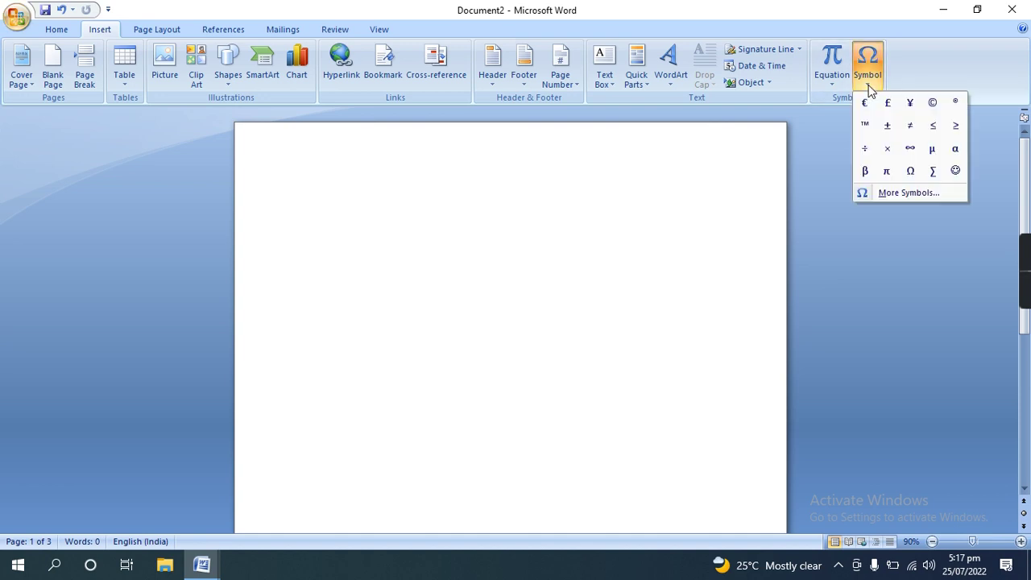
pyautogui.click(886, 192)
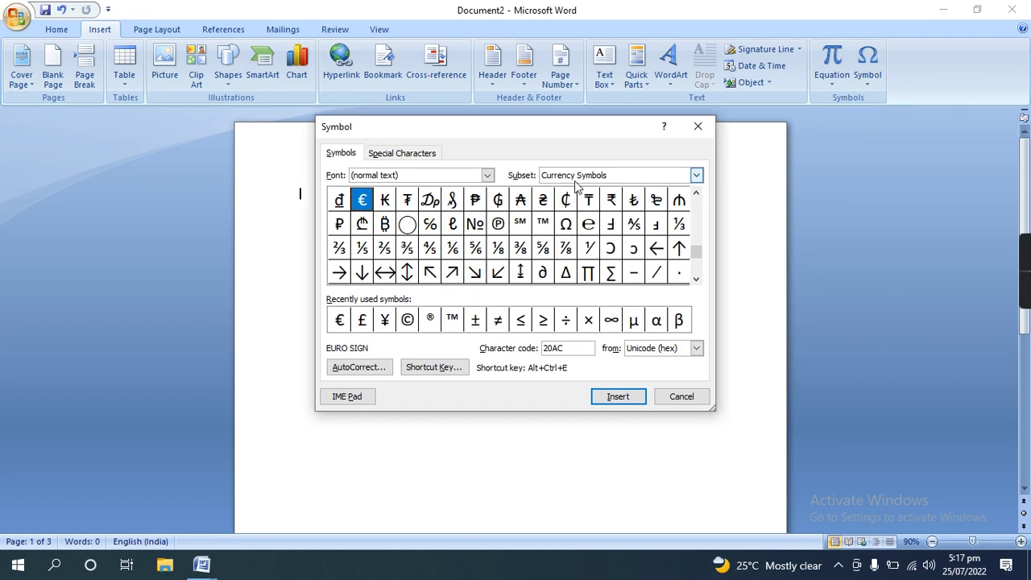
pyautogui.moveTo(699, 246); pyautogui.dragTo(695, 206)
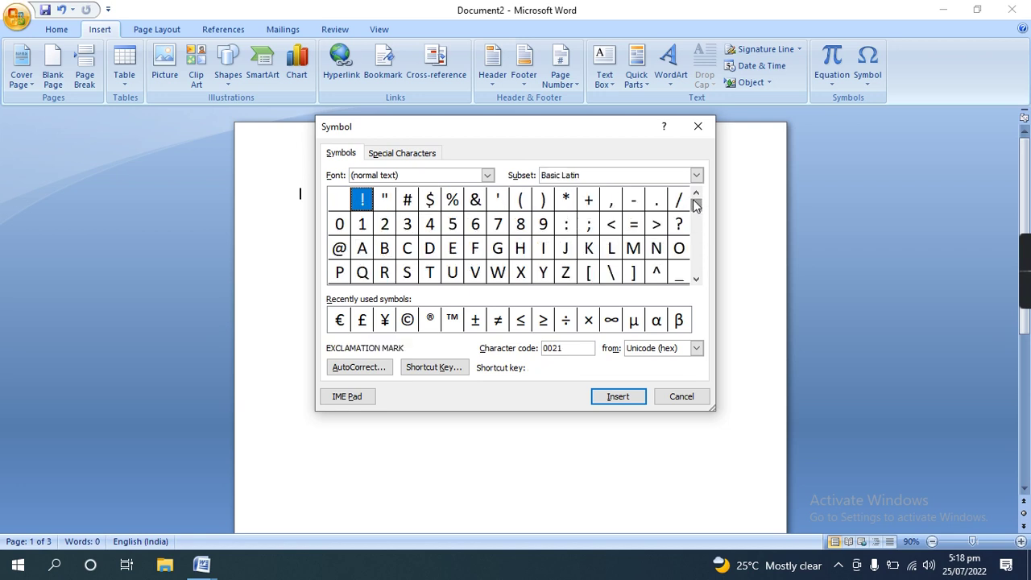
pyautogui.moveTo(696, 205); pyautogui.dragTo(709, 279)
pyautogui.moveTo(694, 257)
pyautogui.mouseDown()
pyautogui.moveTo(708, 202)
pyautogui.moveTo(699, 280)
pyautogui.mouseUp()
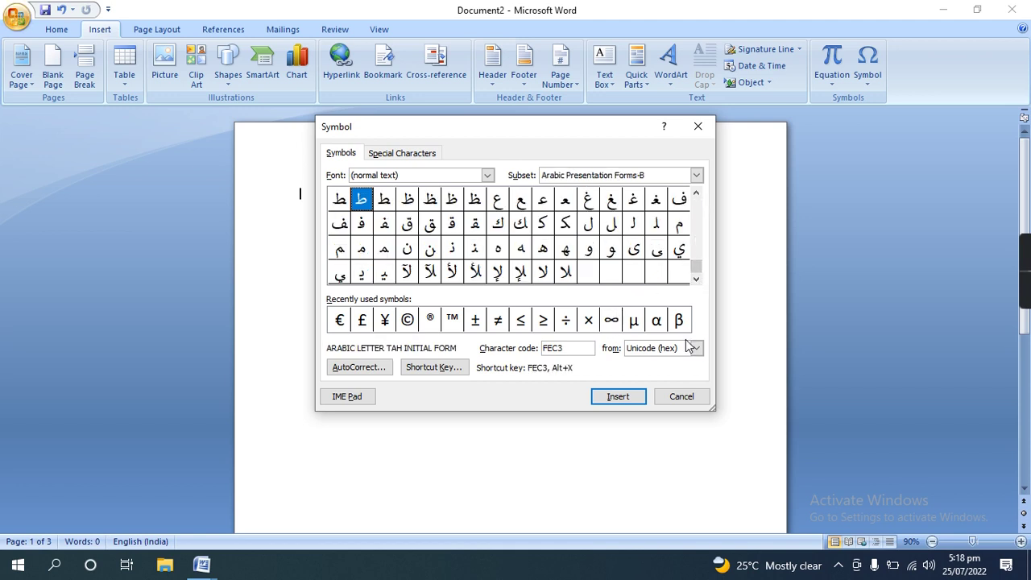
pyautogui.click(697, 127)
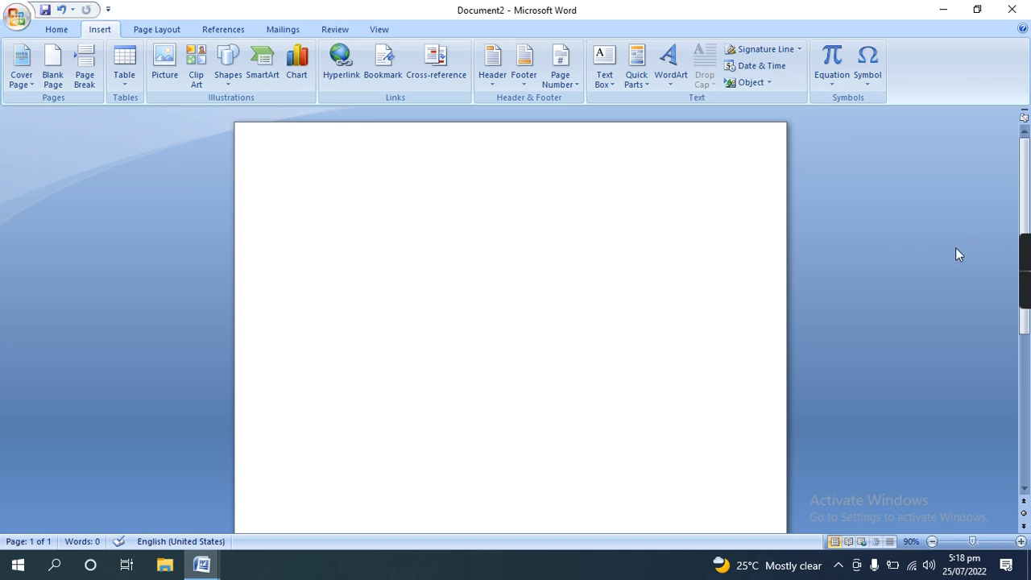
# Show the Page Layout commands with Alt, P, then minimize the blank document.
pyautogui.press('alt')
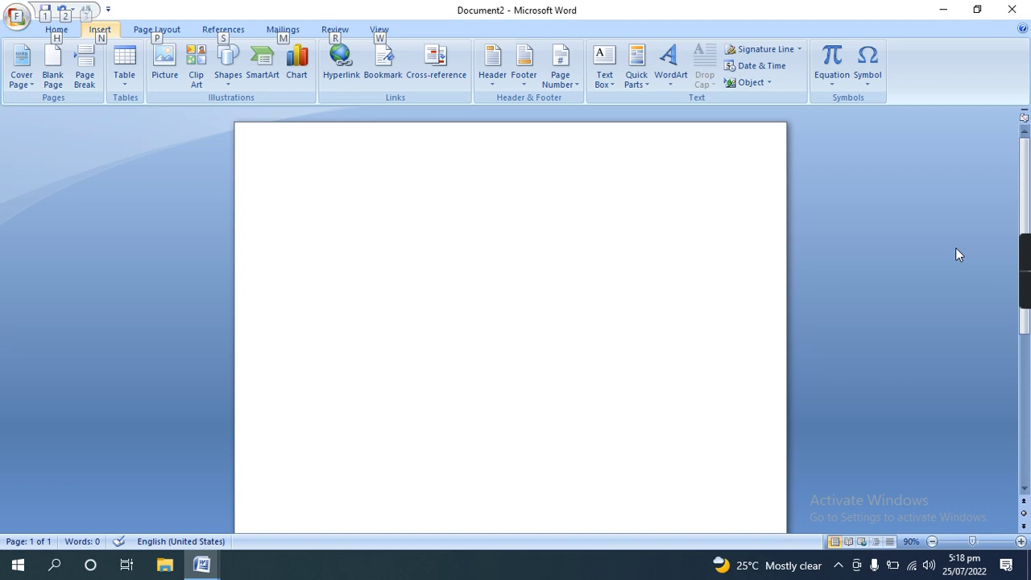
pyautogui.press('p')
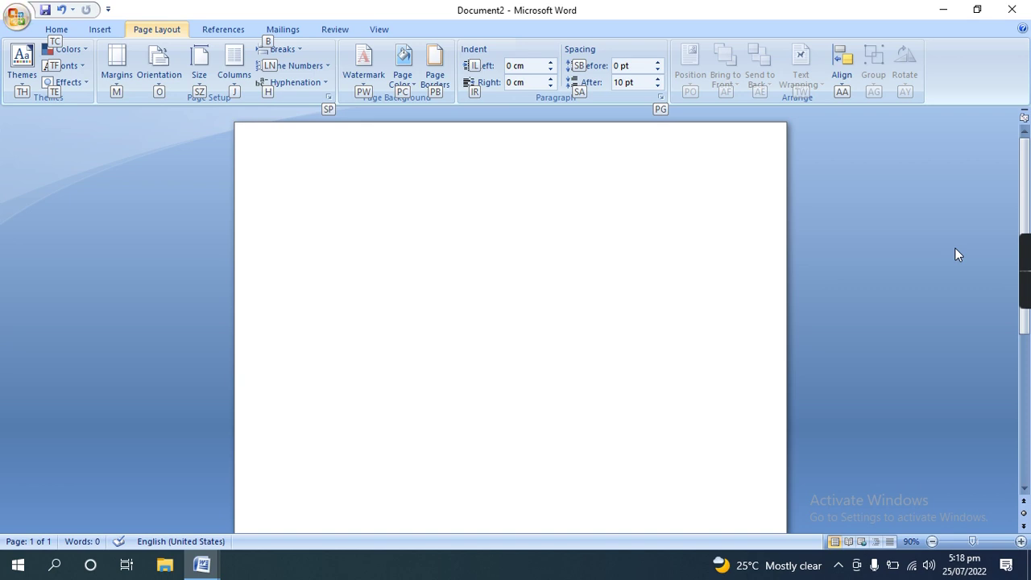
pyautogui.press('Escape')
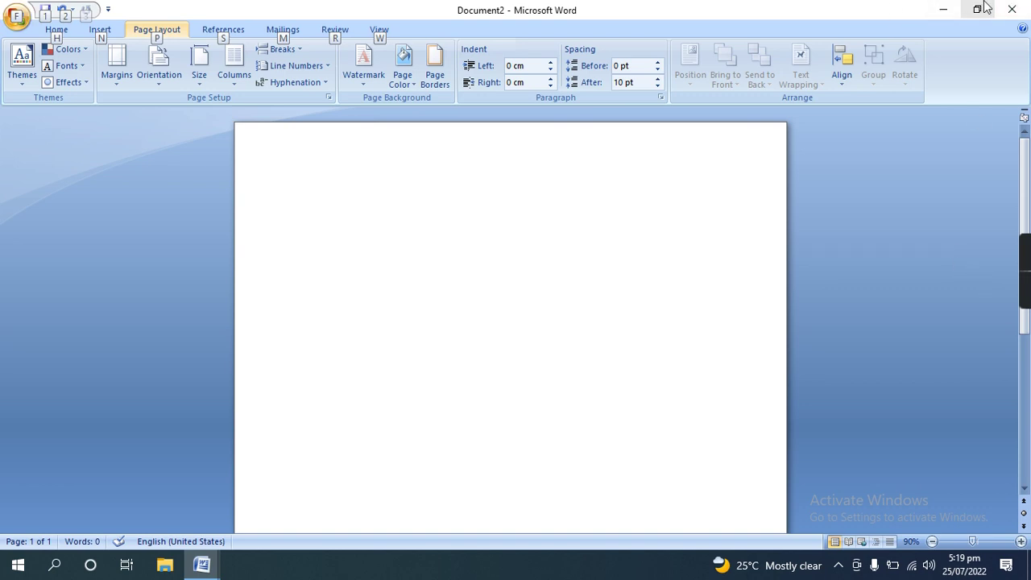
pyautogui.click(943, 9)
# Open the CherryOrchardChekov essay, select its text from the title, and minimize it.
pyautogui.doubleClick(85, 251)
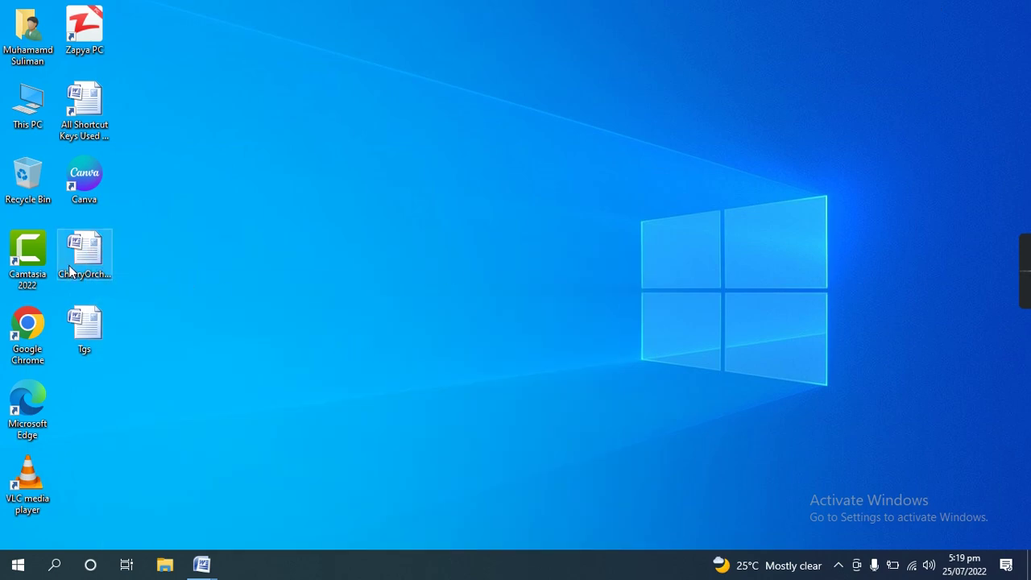
pyautogui.scroll(2, 381, 304)
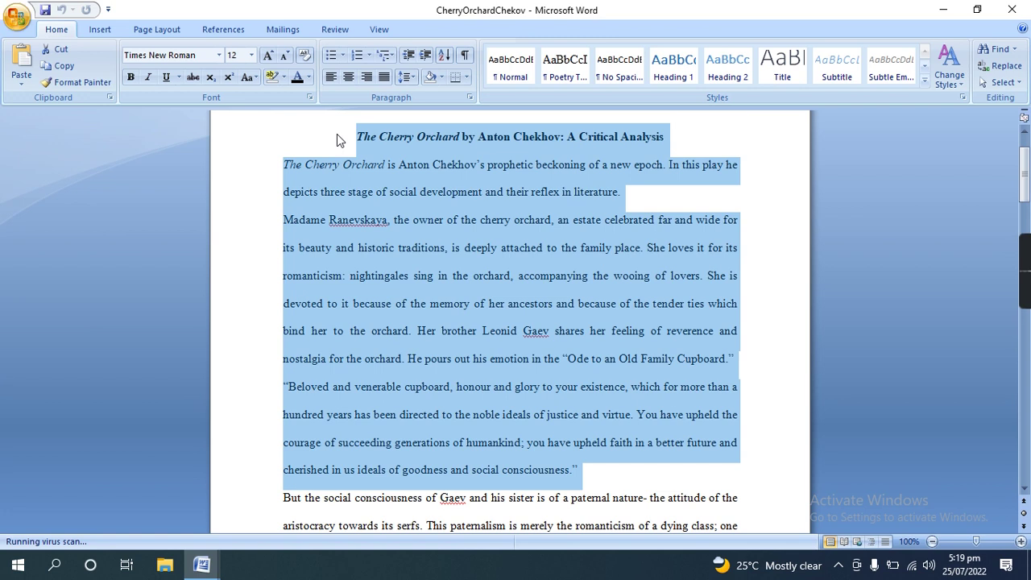
pyautogui.moveTo(337, 137)
pyautogui.mouseDown()
pyautogui.moveTo(449, 271)
pyautogui.moveTo(505, 544)
pyautogui.mouseUp()
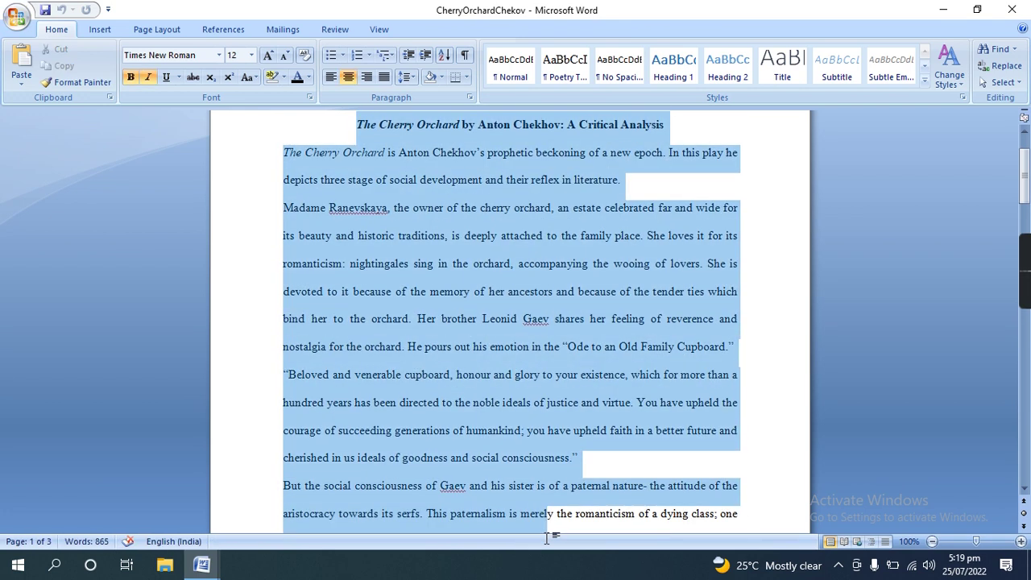
pyautogui.moveTo(505, 544); pyautogui.dragTo(439, 414)
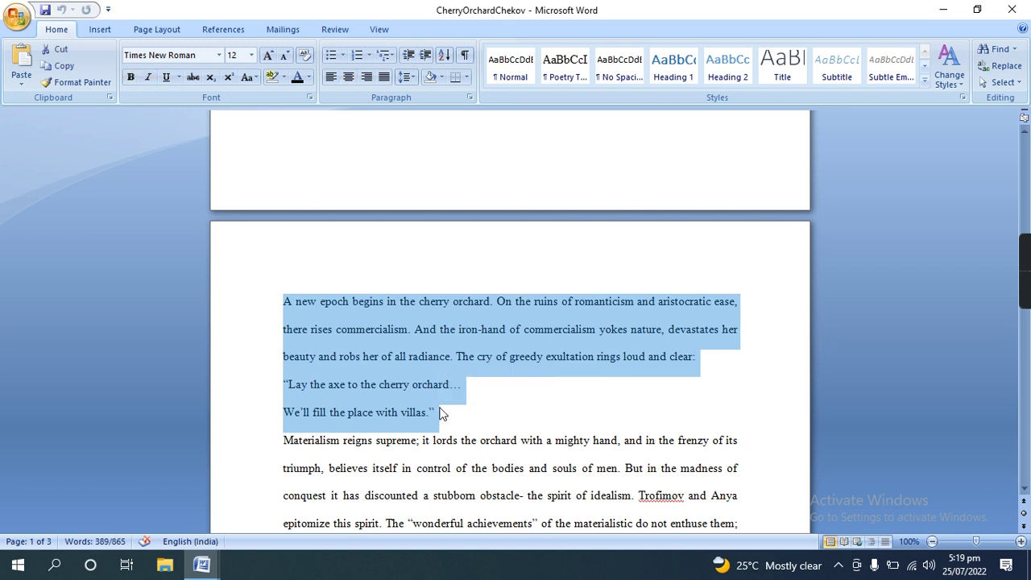
pyautogui.click(941, 9)
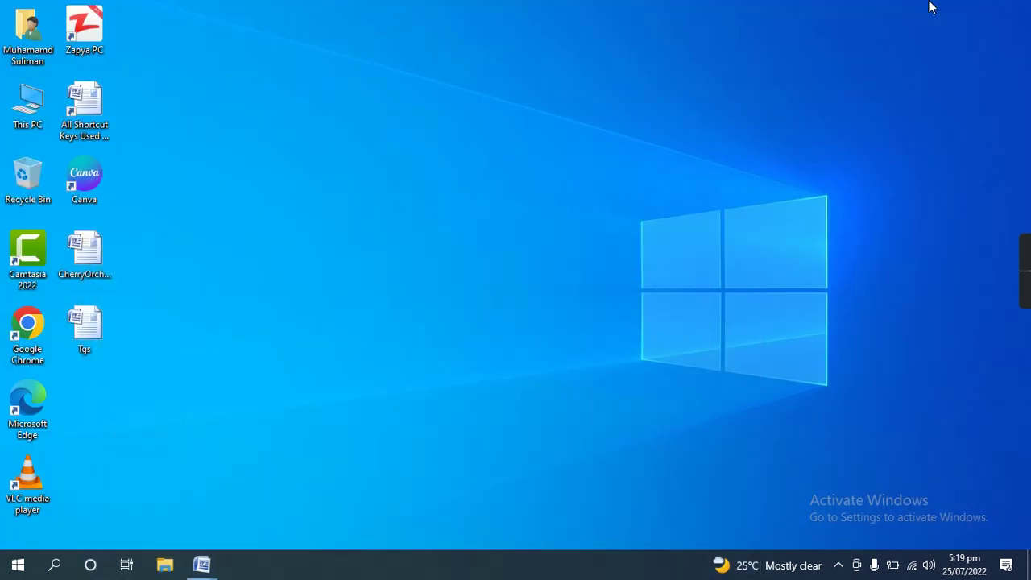
# Paste the essay into the blank Word document and scroll to the top of page 1.
pyautogui.moveTo(202, 564)
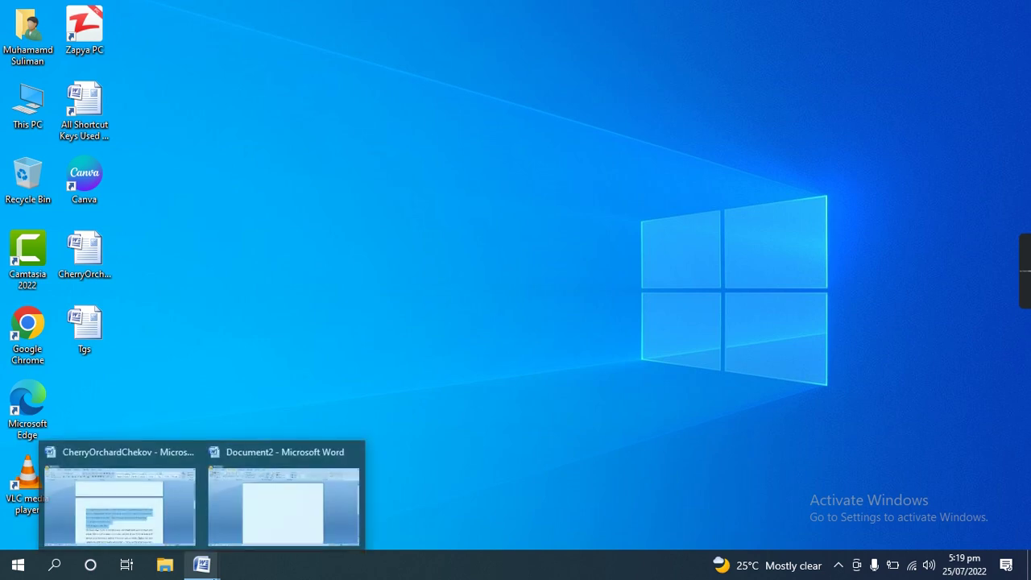
pyautogui.click(250, 521)
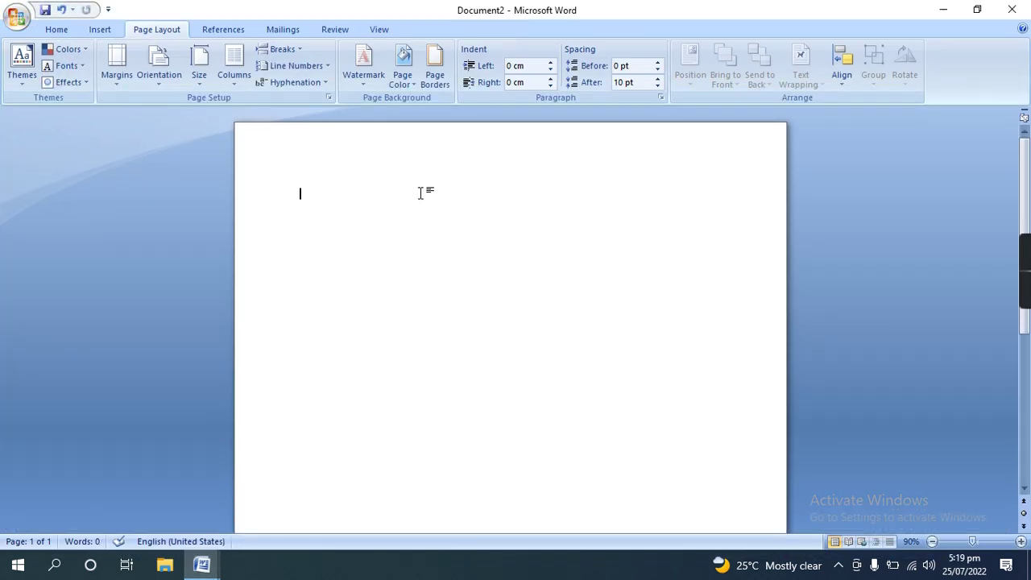
pyautogui.hotkey('ctrl', 'v')
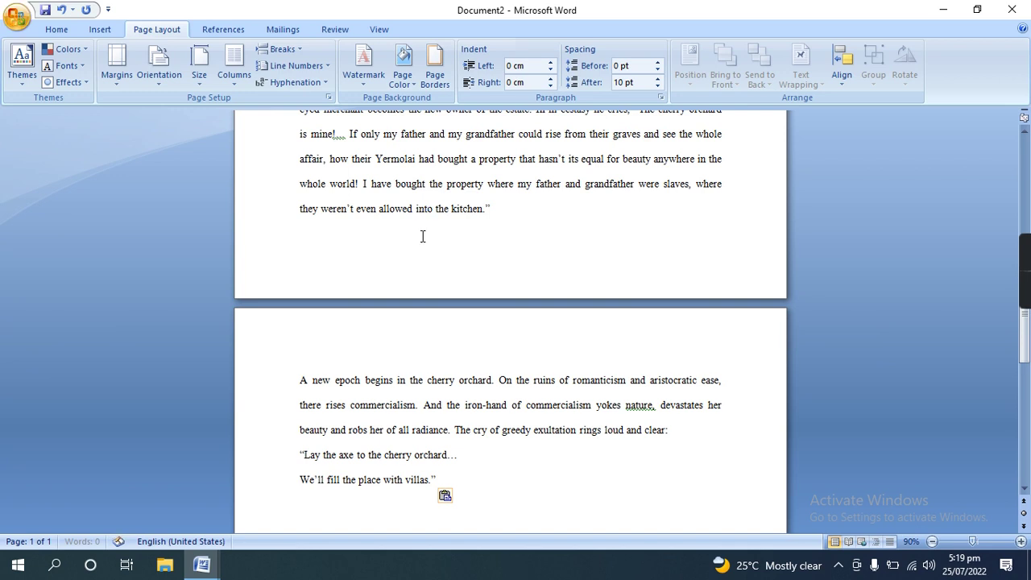
pyautogui.scroll(2, 596, 355)
pyautogui.scroll(1, 603, 349)
pyautogui.scroll(1, 588, 322)
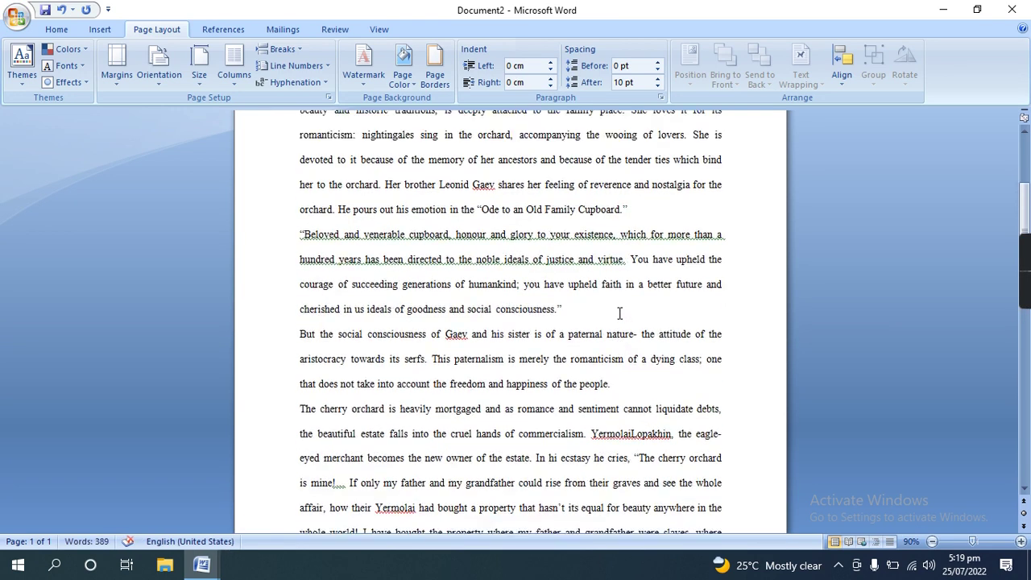
pyautogui.scroll(3, 585, 274)
pyautogui.scroll(1, 622, 301)
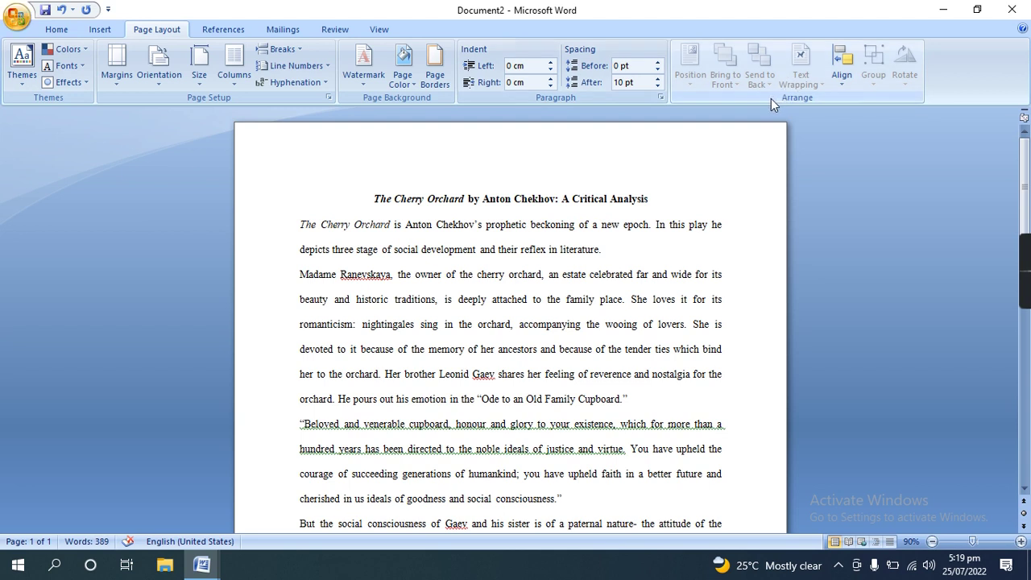
pyautogui.press('alt')
pyautogui.press('p')
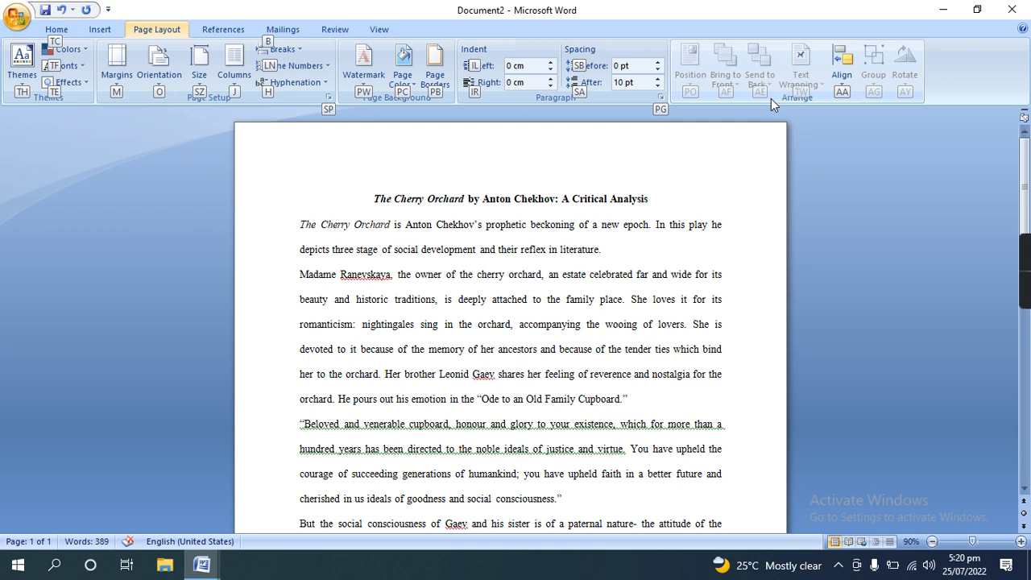
pyautogui.press('t')
pyautogui.press('h')
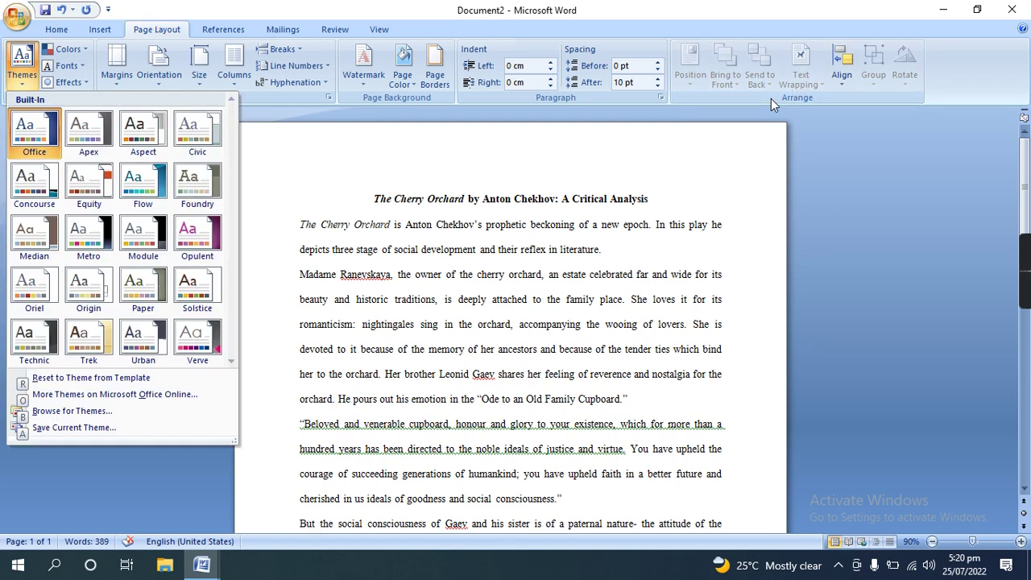
pyautogui.press('Right')
pyautogui.press('Down')
pyautogui.press('Up')
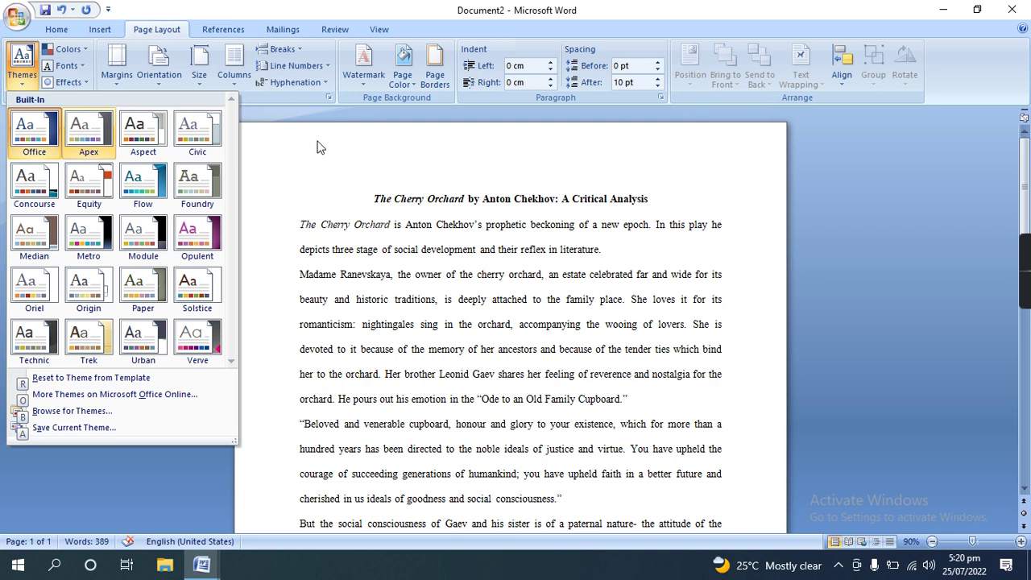
pyautogui.click(357, 194)
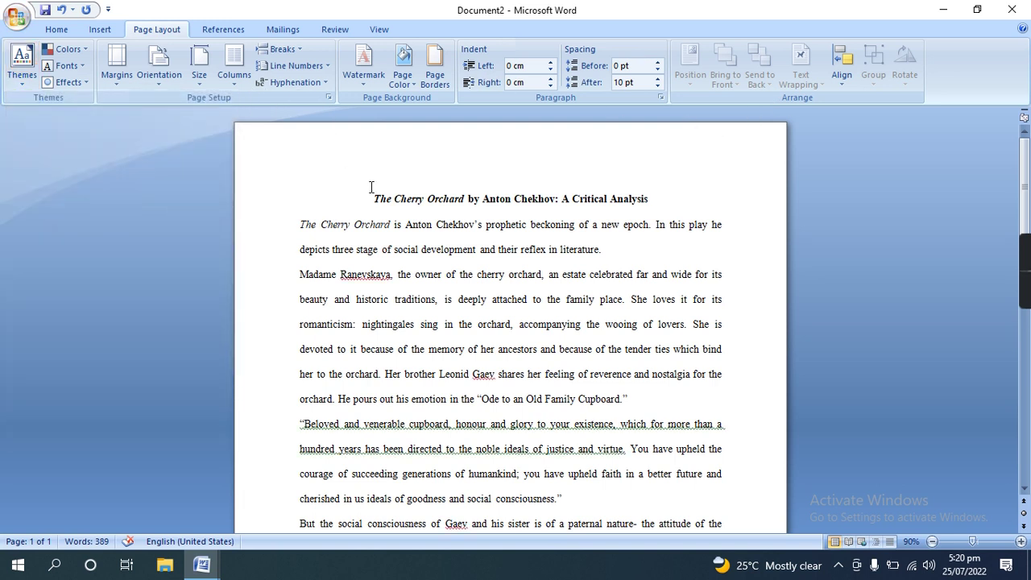
pyautogui.hotkey('ctrl', 'a')
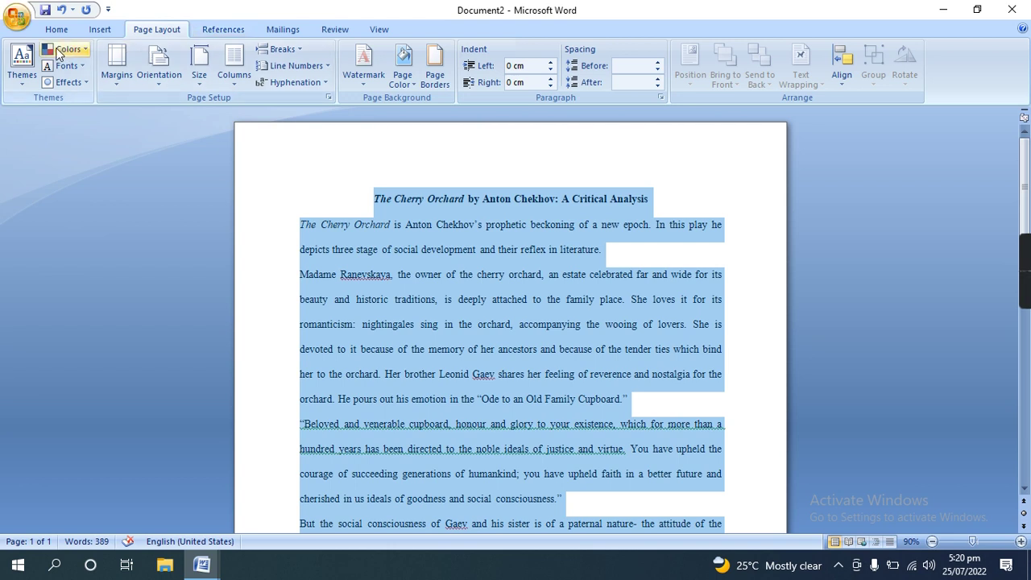
pyautogui.click(25, 68)
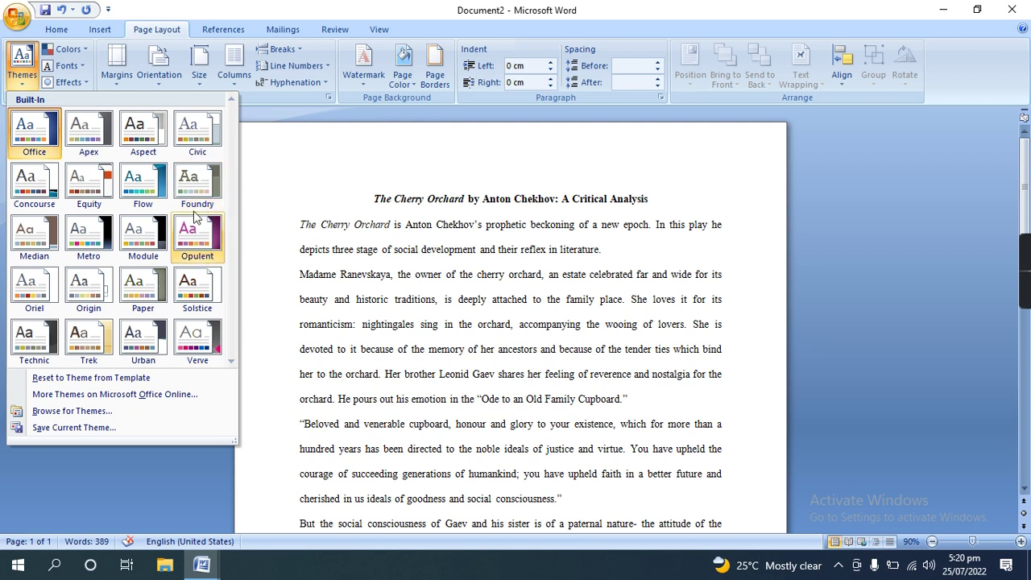
pyautogui.click(191, 194)
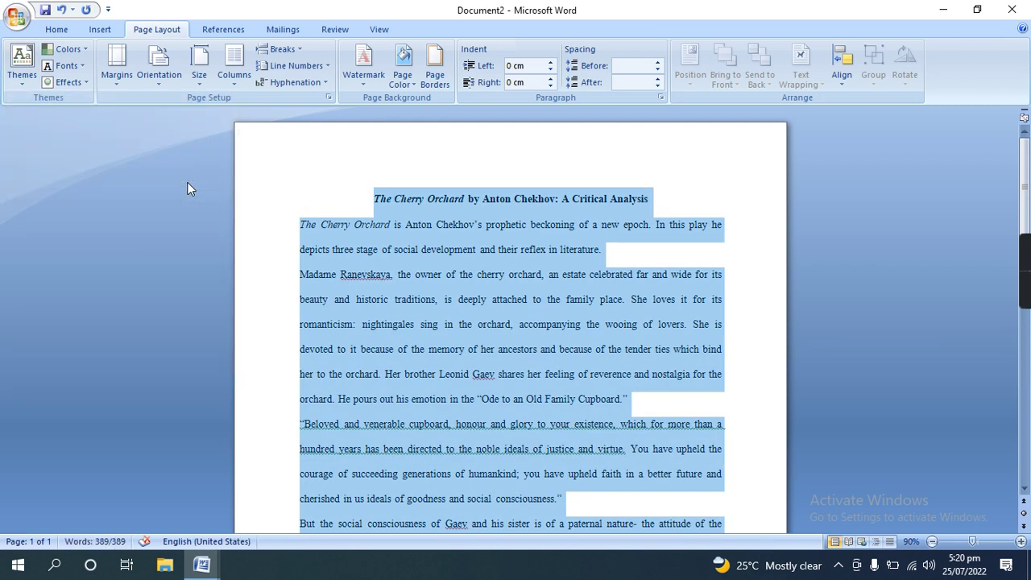
pyautogui.click(32, 74)
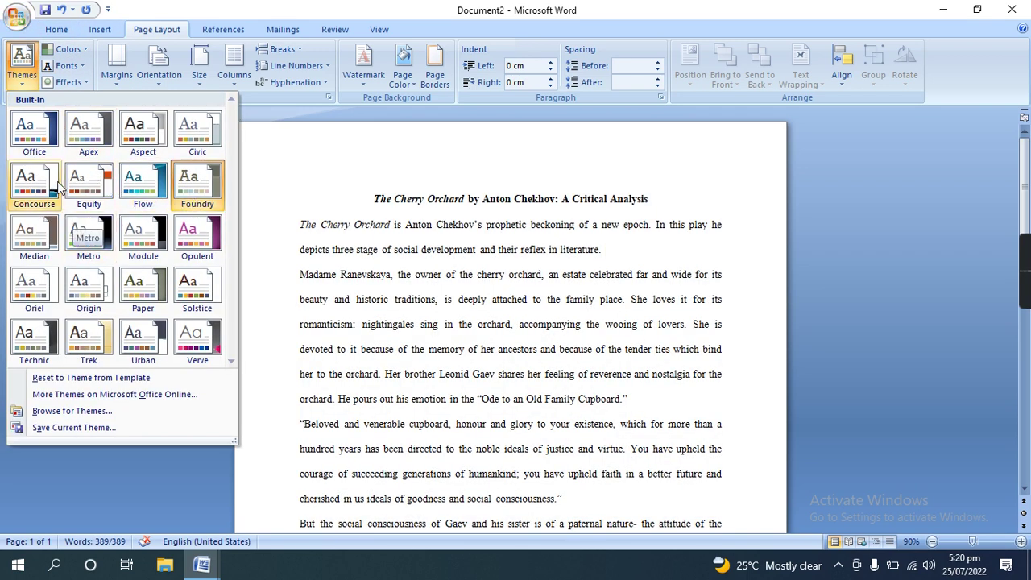
pyautogui.click(40, 137)
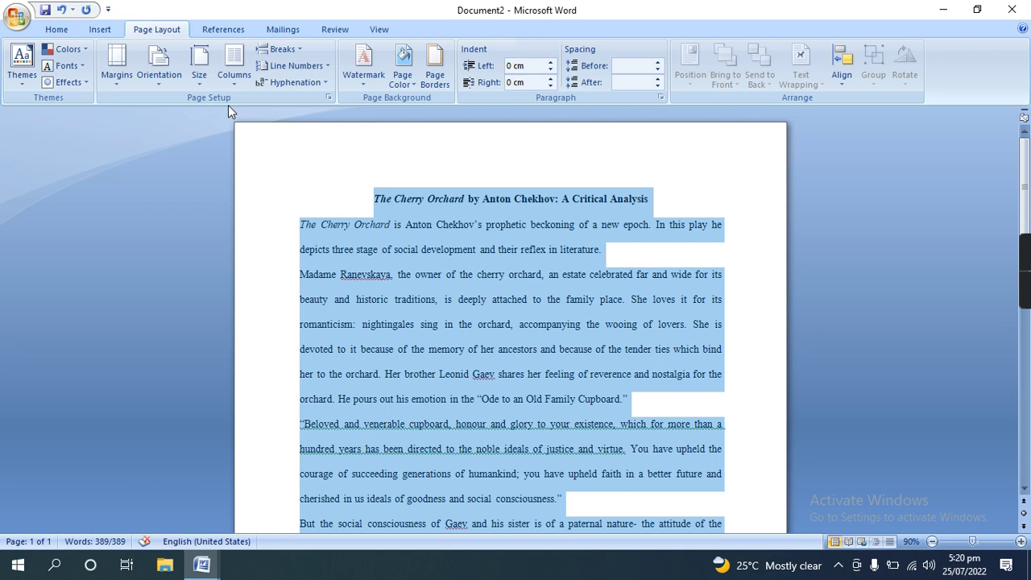
pyautogui.click(85, 50)
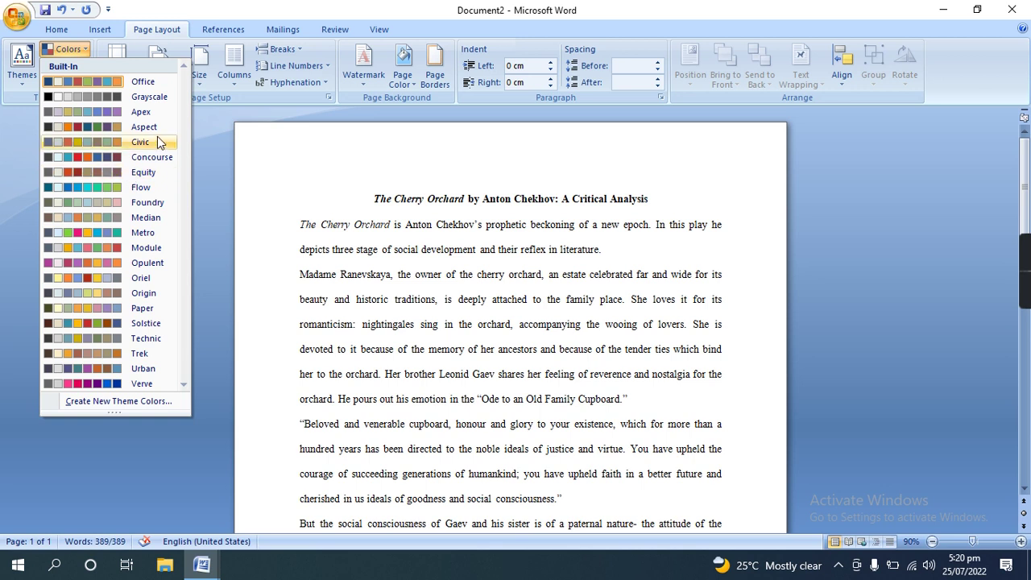
# Select all the essay text, dismiss the Colors list, and open the theme Fonts gallery.
pyautogui.hotkey('ctrl', 'a')
pyautogui.press('Escape')
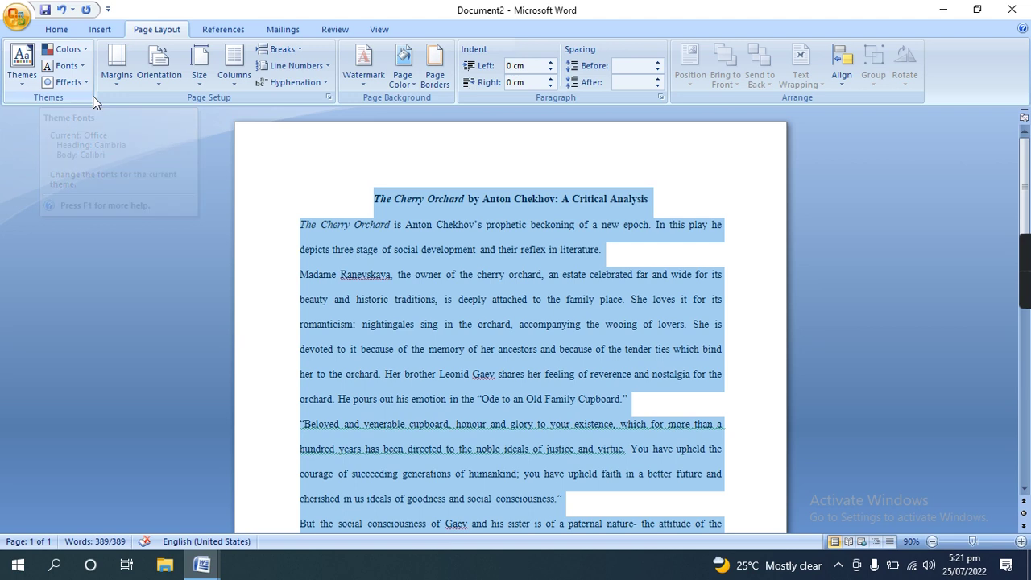
pyautogui.click(84, 67)
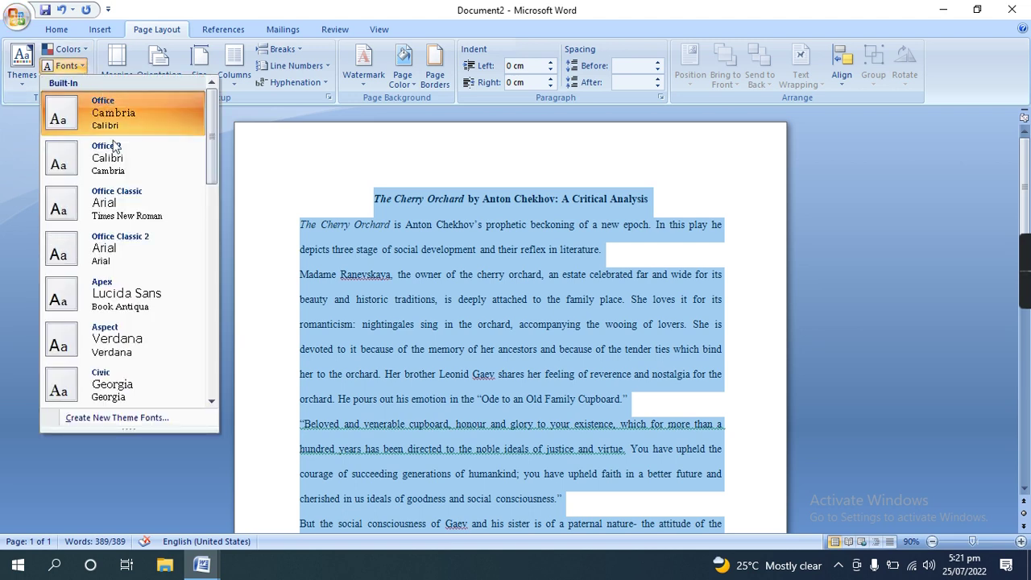
# Try the Aspect theme fonts, browse the Fonts gallery again, then select all text.
pyautogui.scroll(-1, 117, 158)
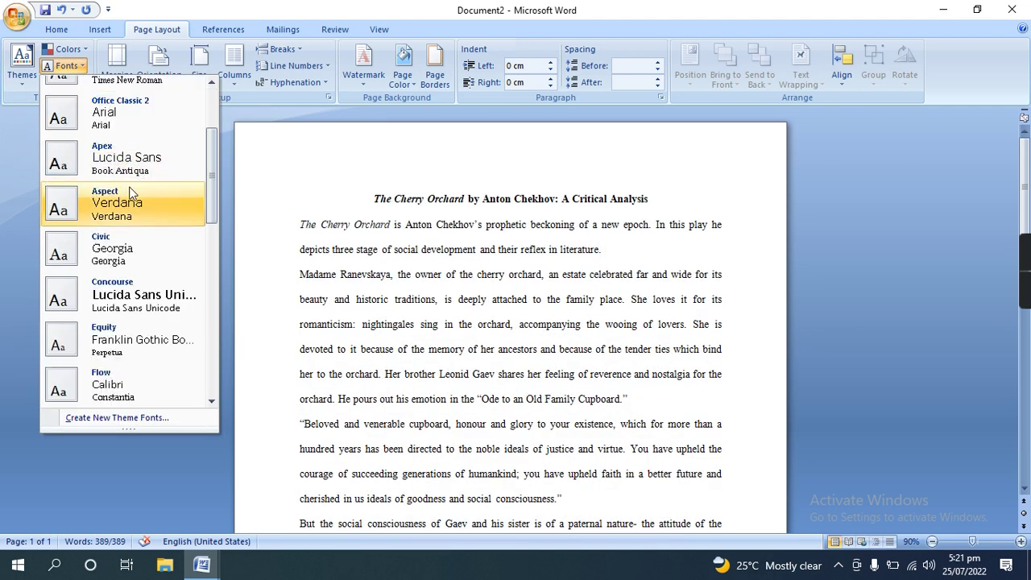
pyautogui.click(146, 202)
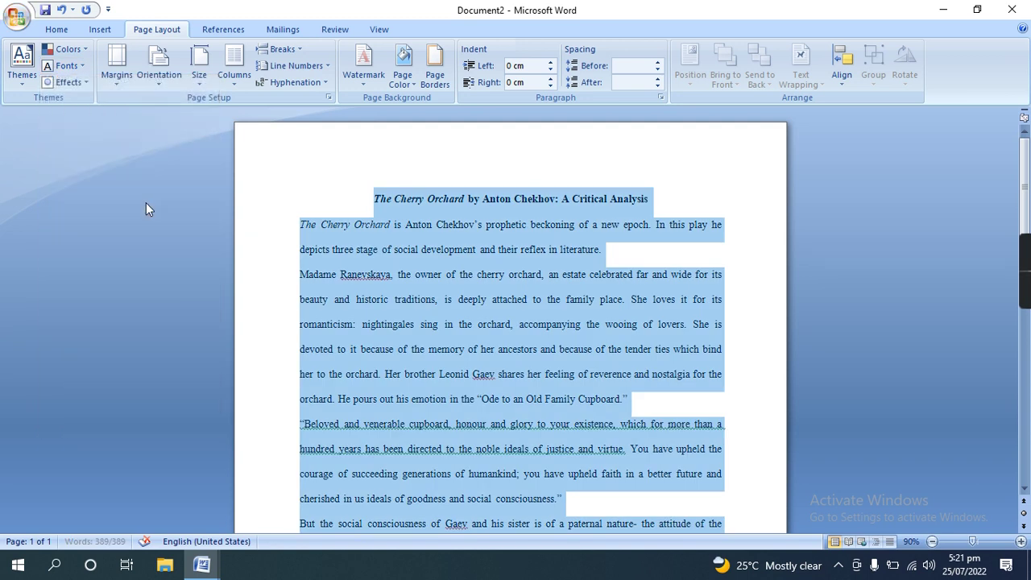
pyautogui.click(87, 64)
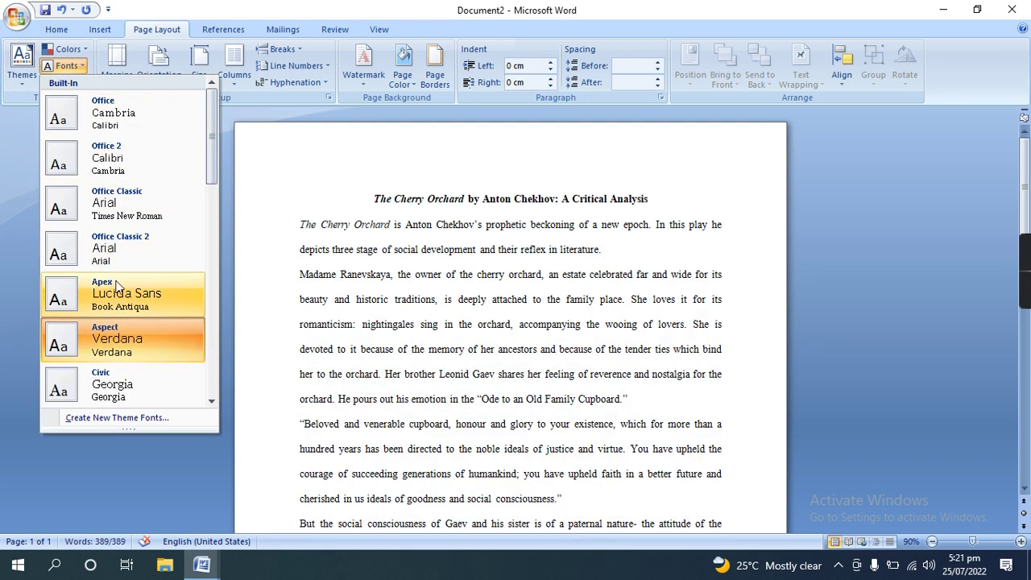
pyautogui.scroll(-1, 117, 282)
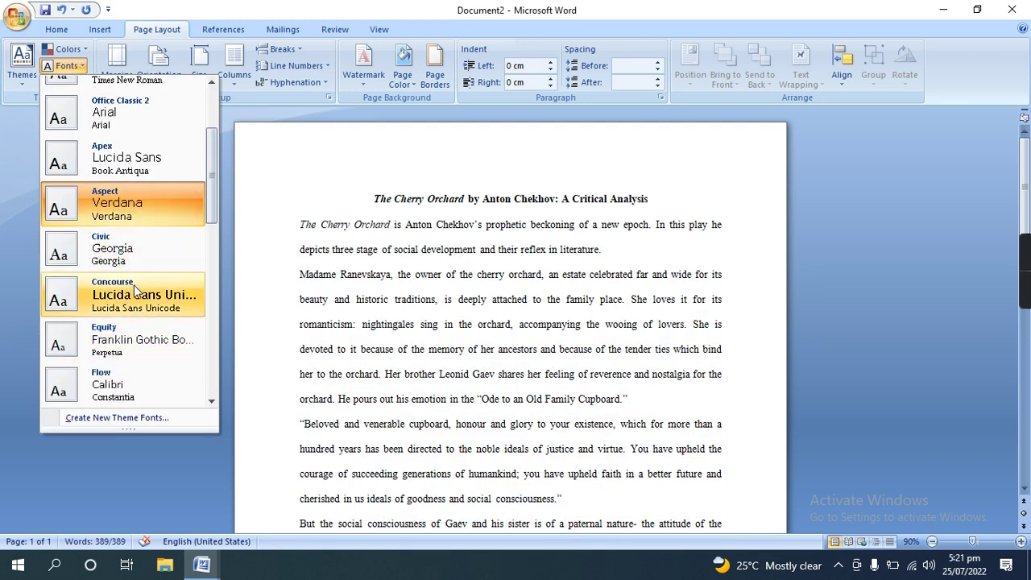
pyautogui.scroll(-1, 154, 375)
pyautogui.scroll(-2, 155, 338)
pyautogui.scroll(-1, 155, 337)
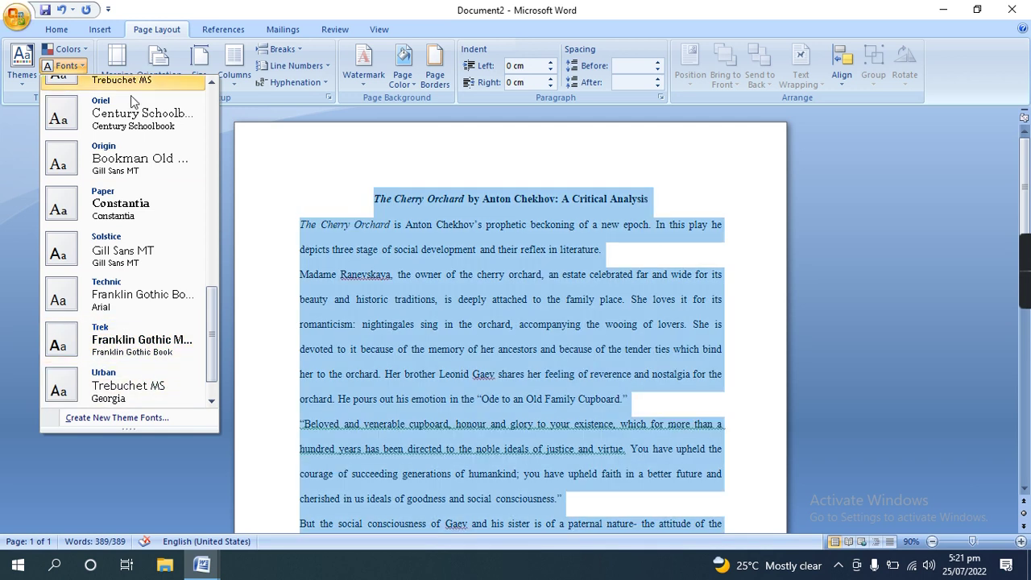
pyautogui.scroll(2, 135, 101)
pyautogui.scroll(3, 135, 96)
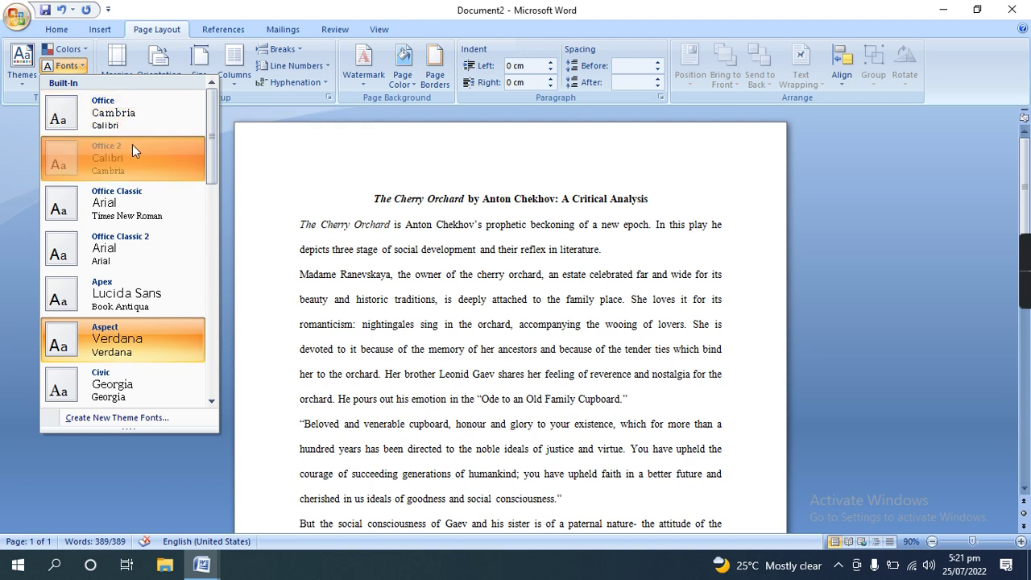
pyautogui.hotkey('ctrl', 'a')
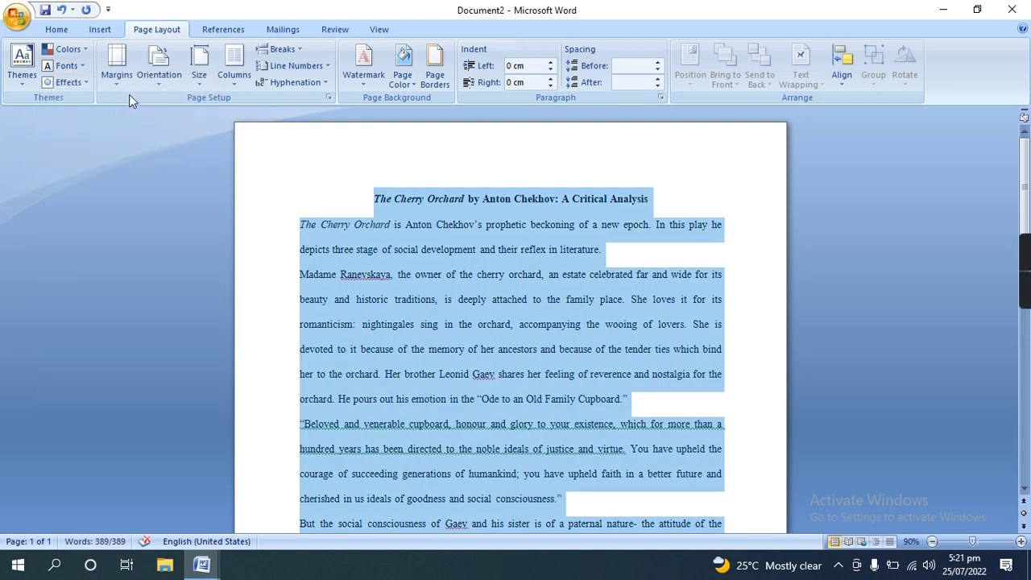
pyautogui.click(83, 79)
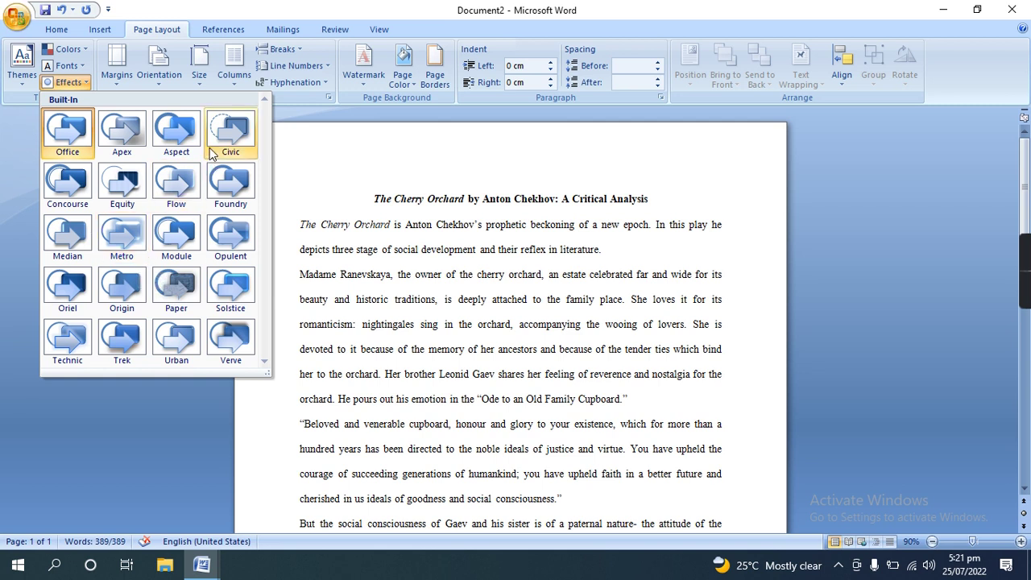
pyautogui.hotkey('ctrl', 'a')
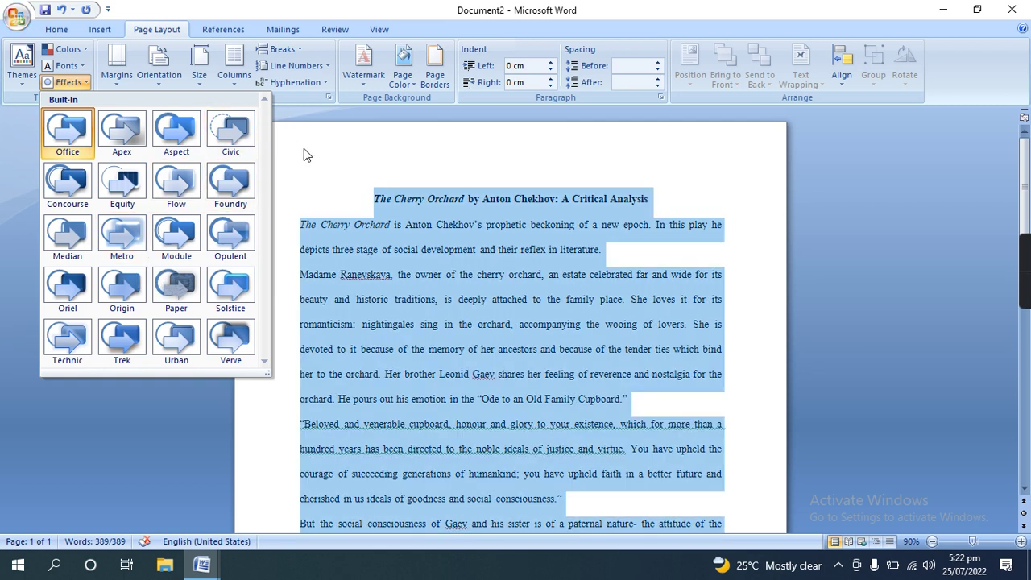
pyautogui.click(304, 154)
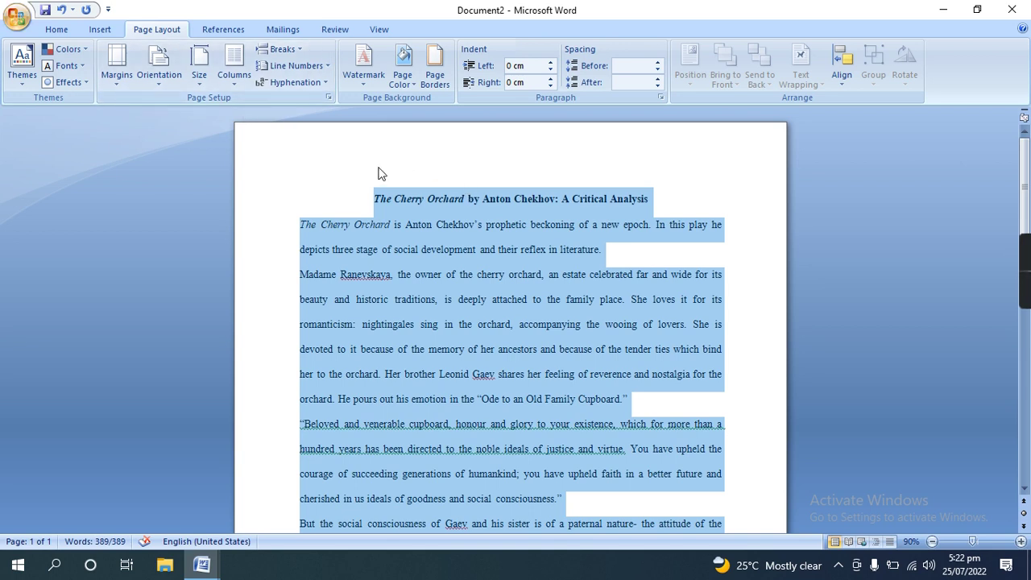
# Scroll through the essay and zoom out to a two-page view.
pyautogui.scroll(-1, 382, 165)
pyautogui.scroll(-2, 381, 165)
pyautogui.scroll(-1, 382, 165)
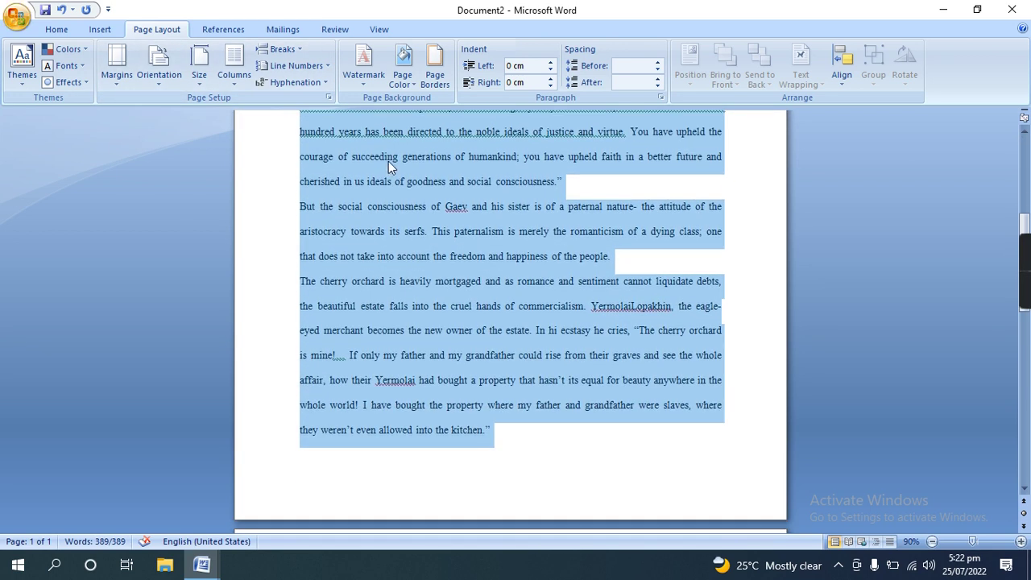
pyautogui.scroll(-2, 390, 161)
pyautogui.scroll(-1, 396, 160)
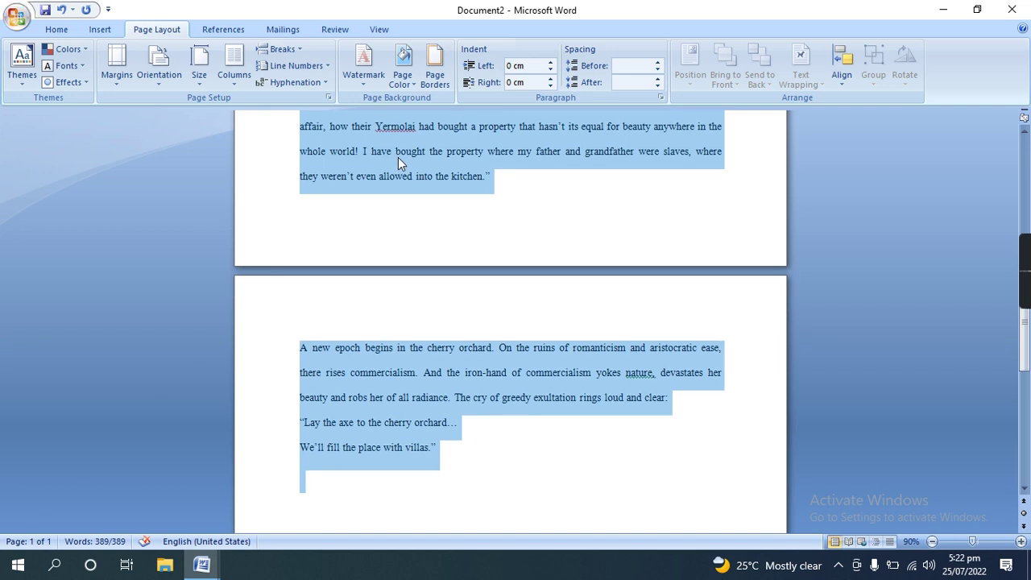
pyautogui.scroll(1, 399, 157)
pyautogui.scroll(1, 401, 156)
pyautogui.scroll(1, 403, 156)
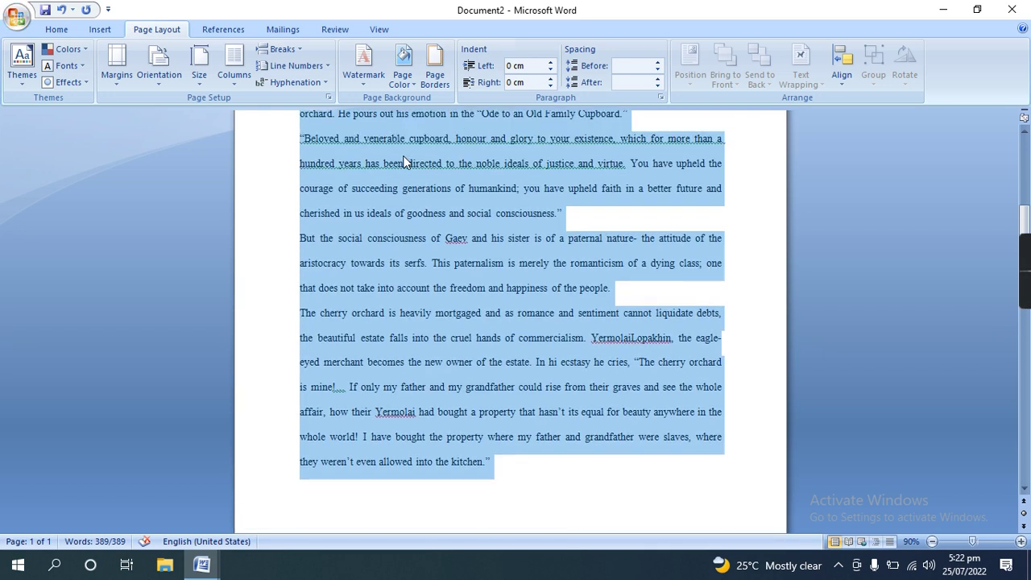
pyautogui.scroll(1, 416, 156)
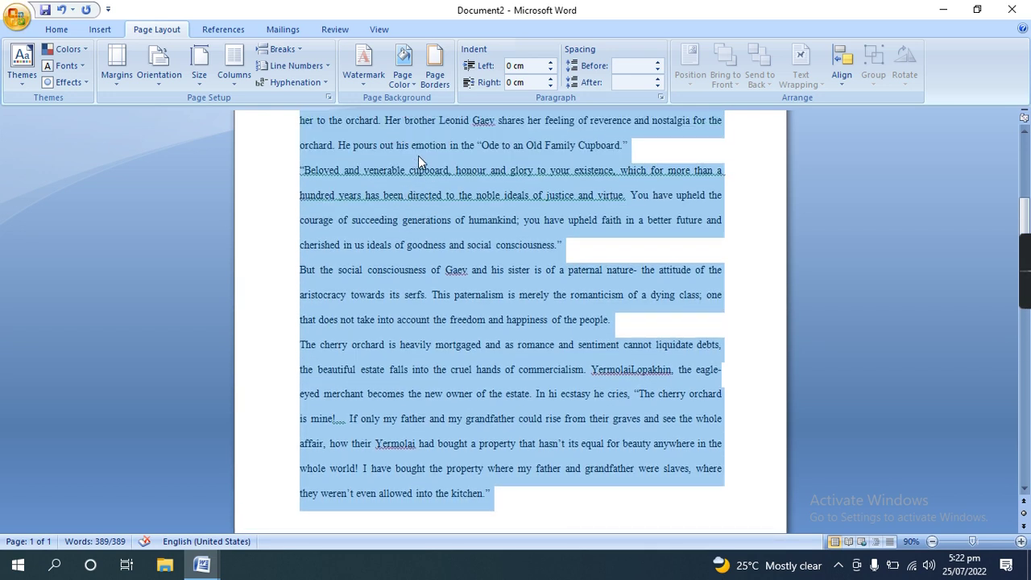
pyautogui.scroll(1, 418, 155)
pyautogui.scroll(-1, 419, 157)
pyautogui.click(933, 542)
pyautogui.click(933, 542)
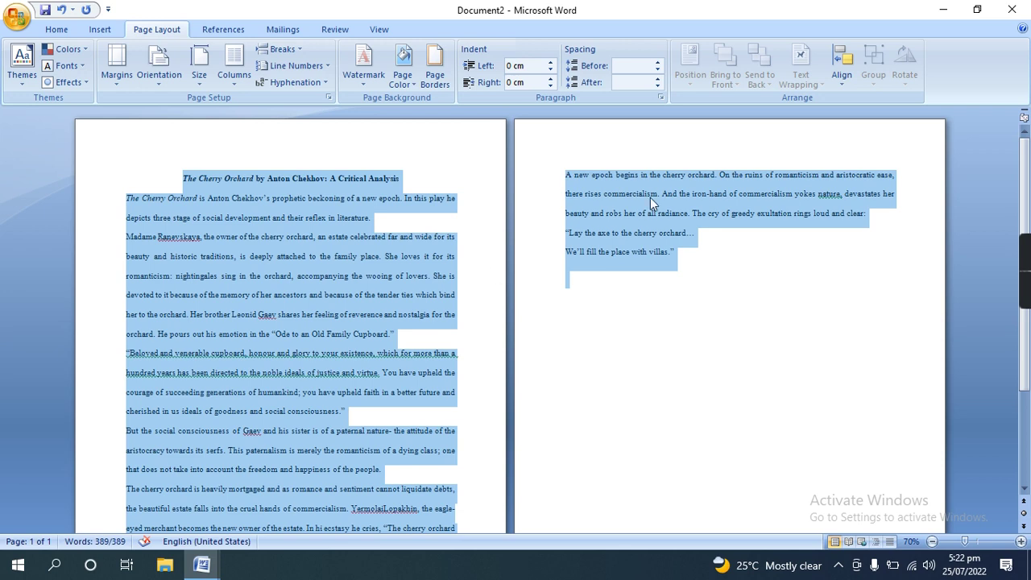
# Delete the final two quoted lines and the leftover opening quote mark on page two.
pyautogui.click(706, 233)
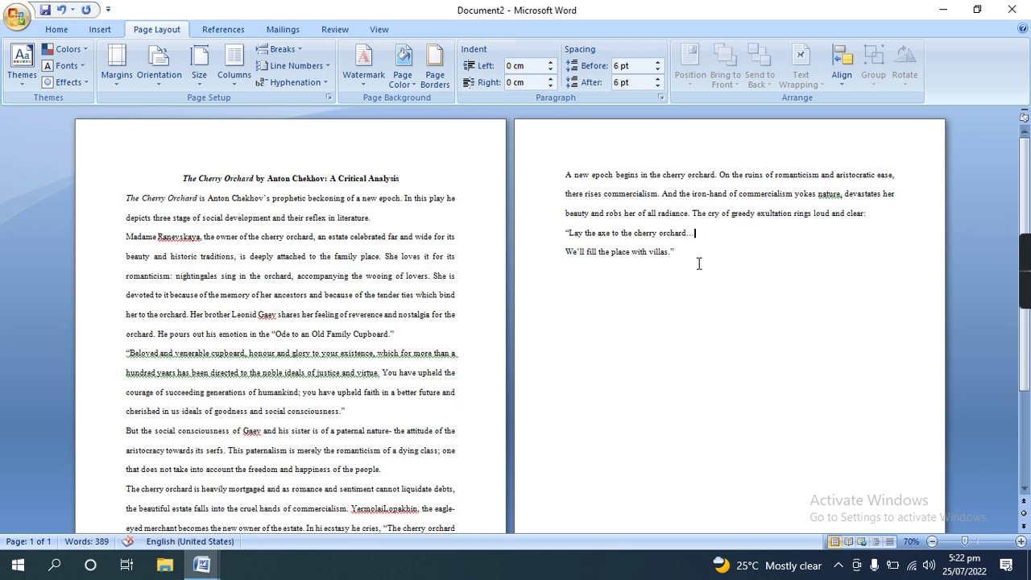
pyautogui.moveTo(685, 259); pyautogui.dragTo(573, 240)
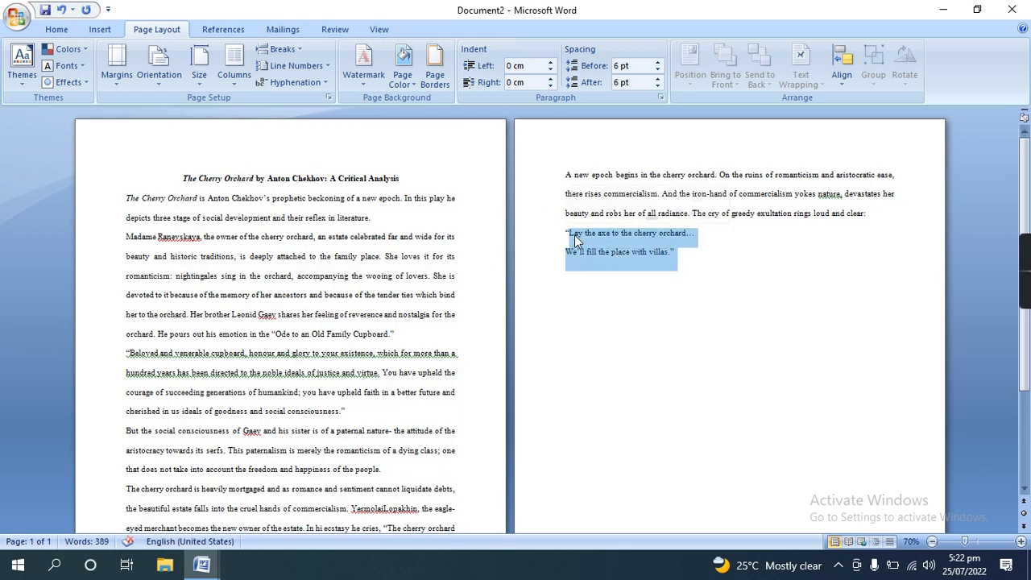
pyautogui.press('Delete')
pyautogui.press('BackSpace')
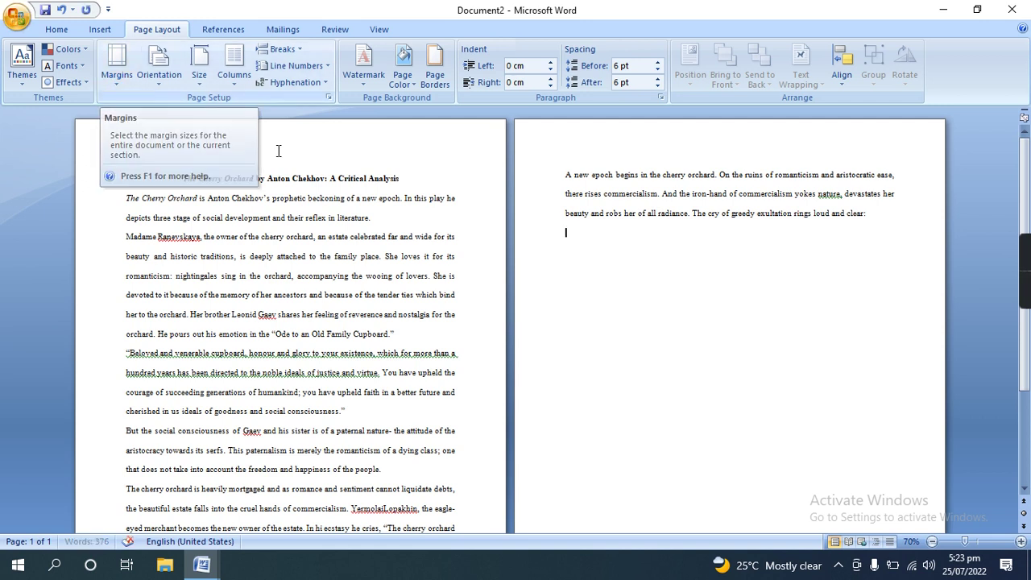
pyautogui.press('alt')
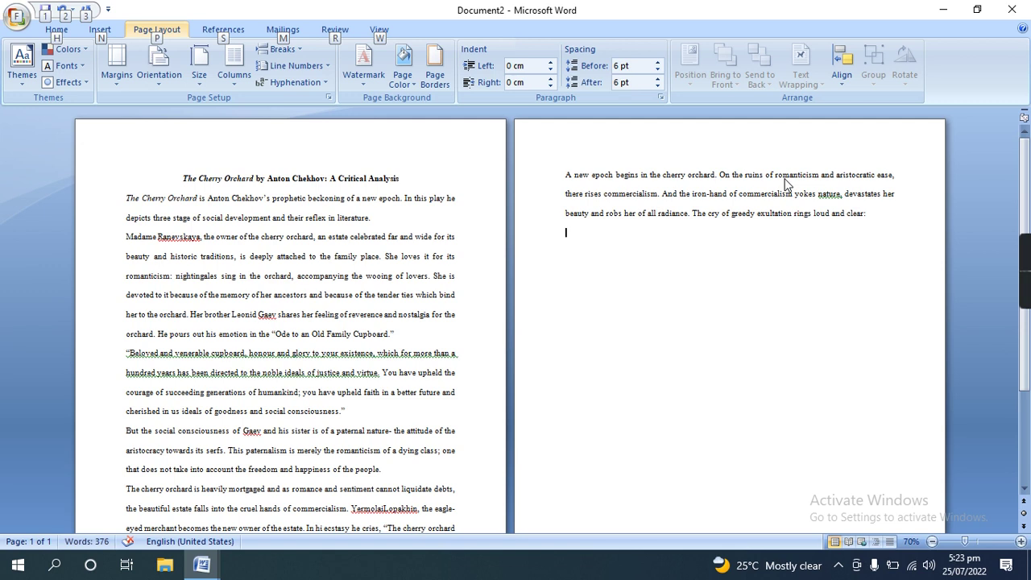
pyautogui.press('p')
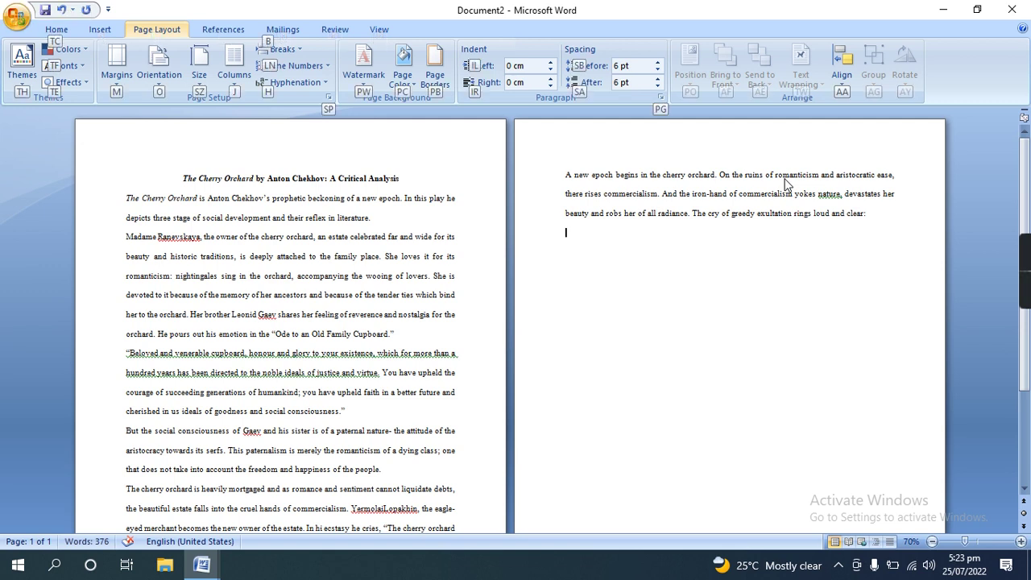
pyautogui.press('m')
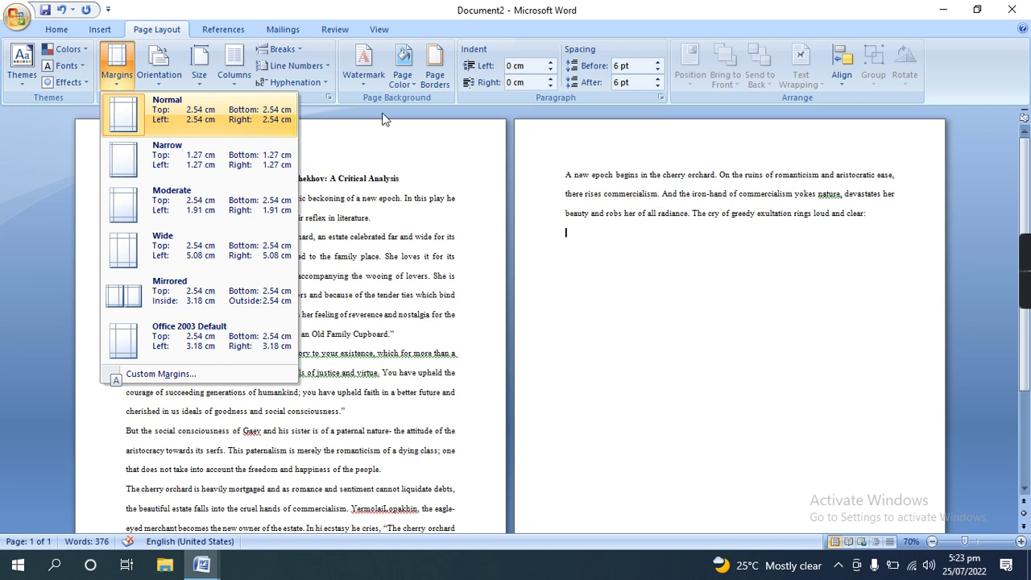
pyautogui.click(229, 160)
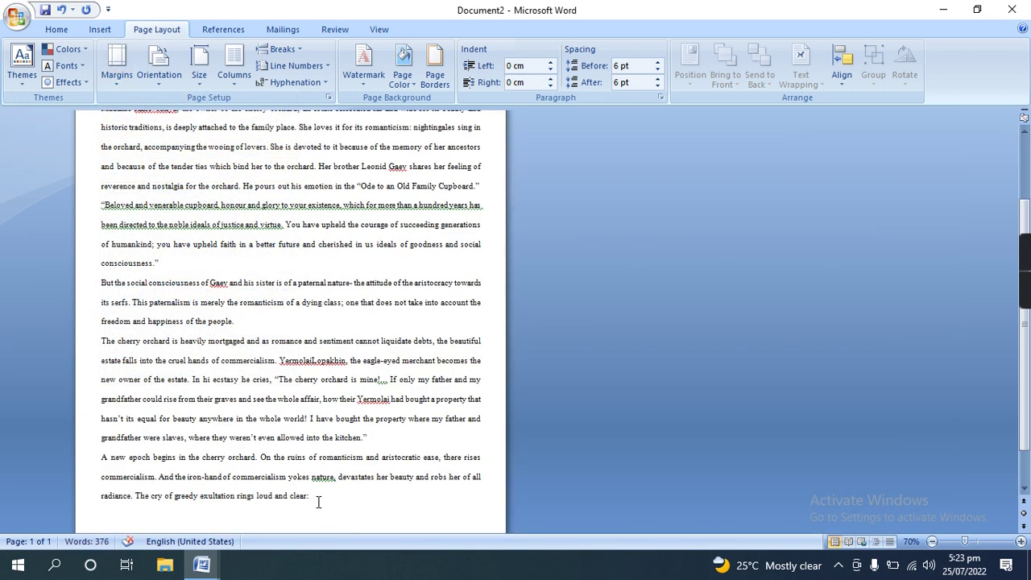
pyautogui.scroll(1, 496, 431)
pyautogui.scroll(1, 516, 417)
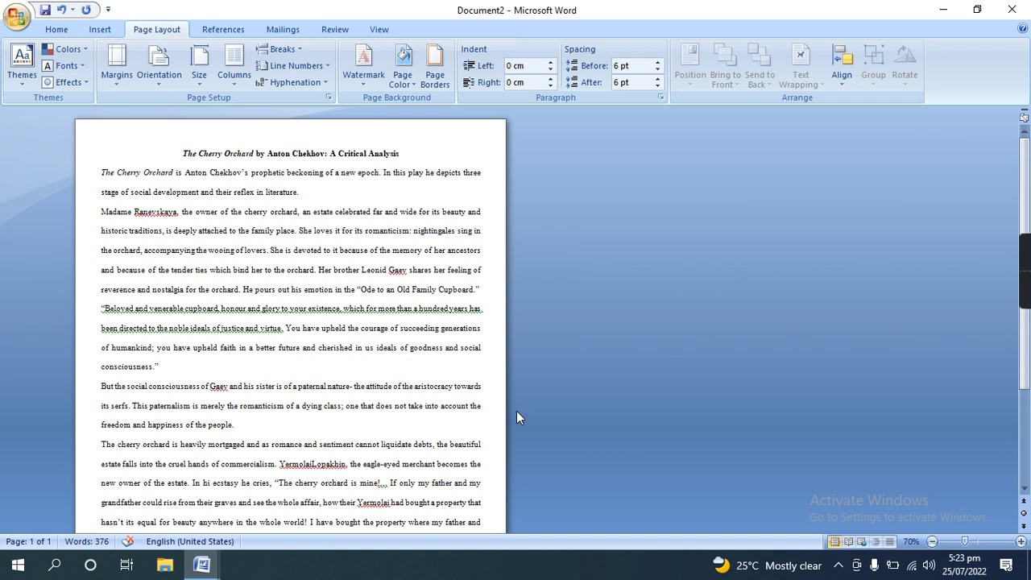
pyautogui.click(111, 80)
pyautogui.click(141, 117)
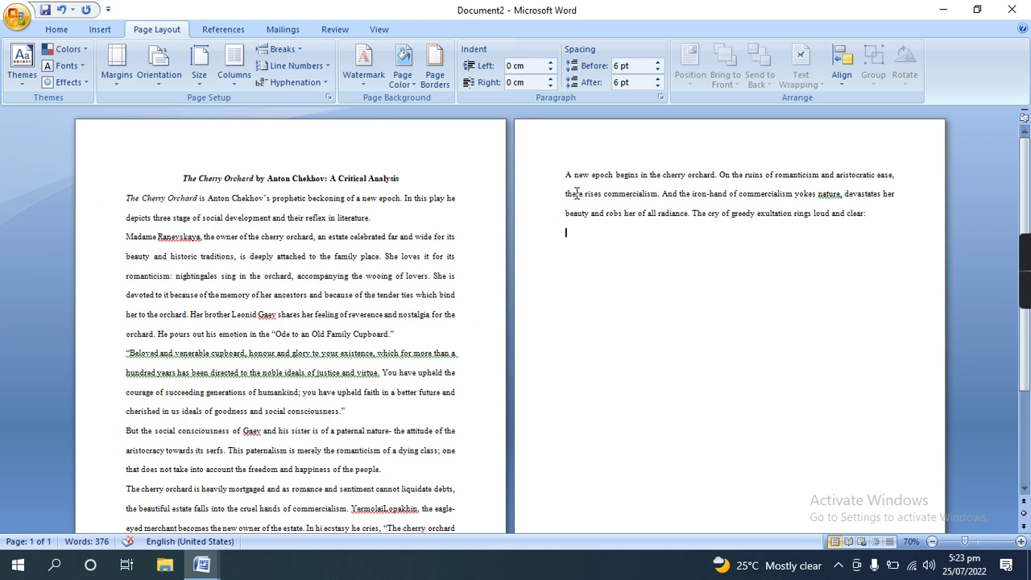
pyautogui.press('Return')
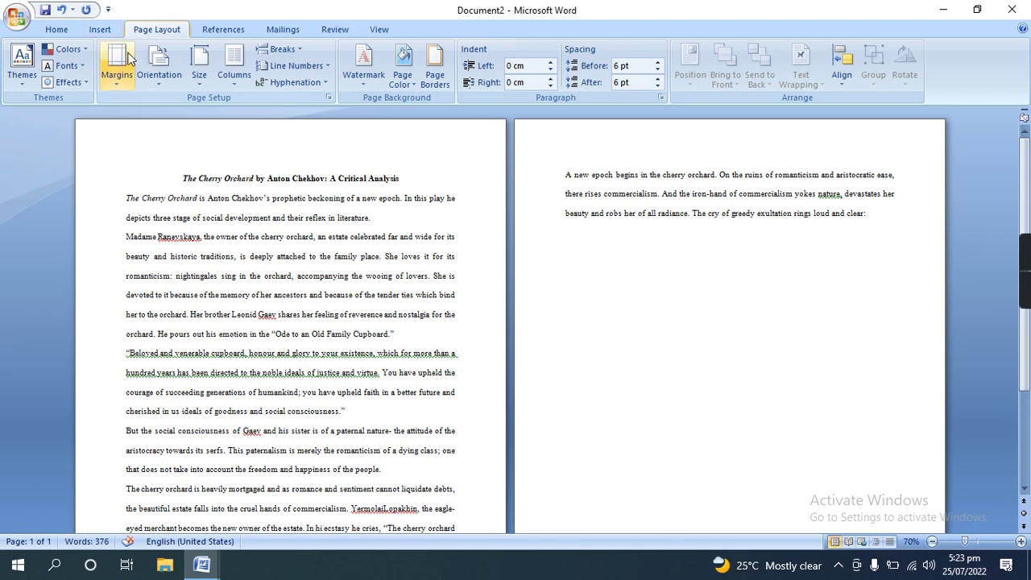
# Compare the Narrow and Wide margin presets, finally keeping Narrow margins on the essay.
pyautogui.click(117, 64)
pyautogui.click(181, 158)
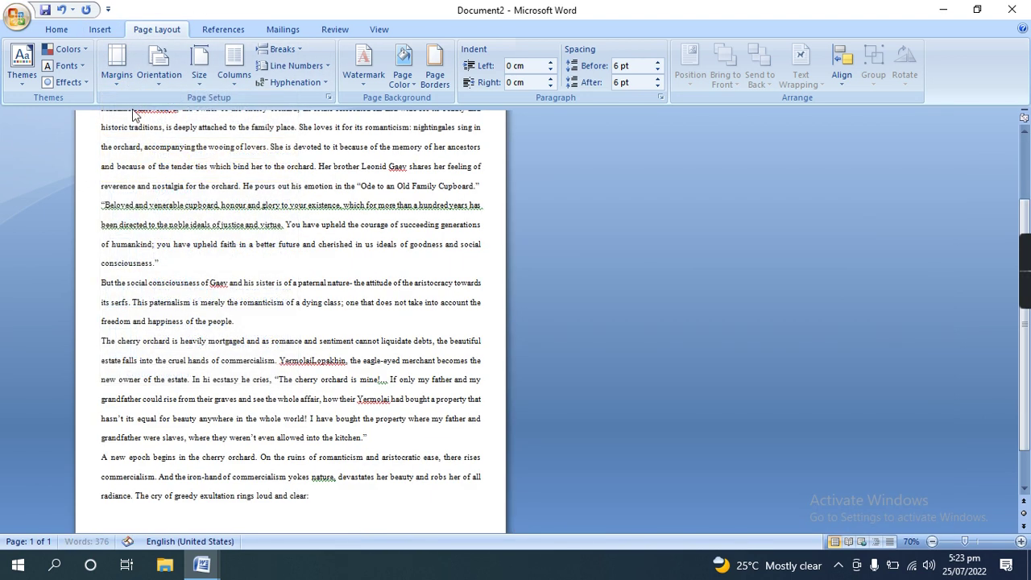
pyautogui.click(117, 64)
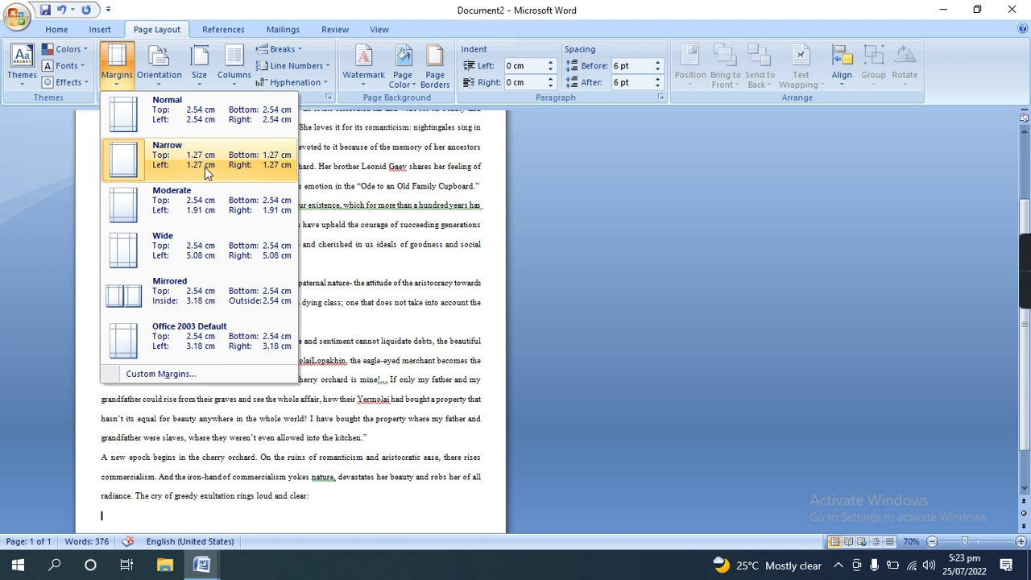
pyautogui.click(208, 245)
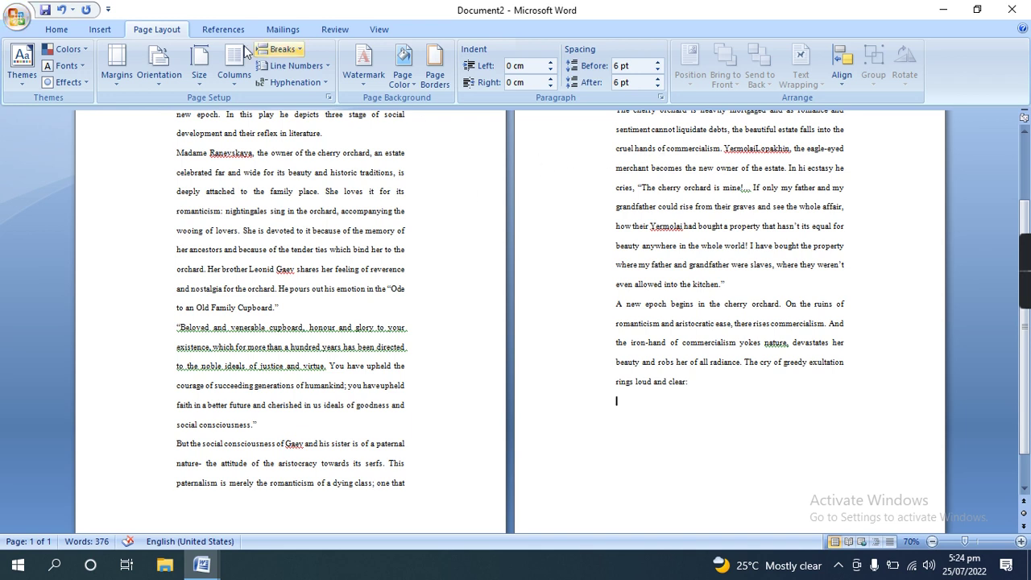
pyautogui.click(117, 69)
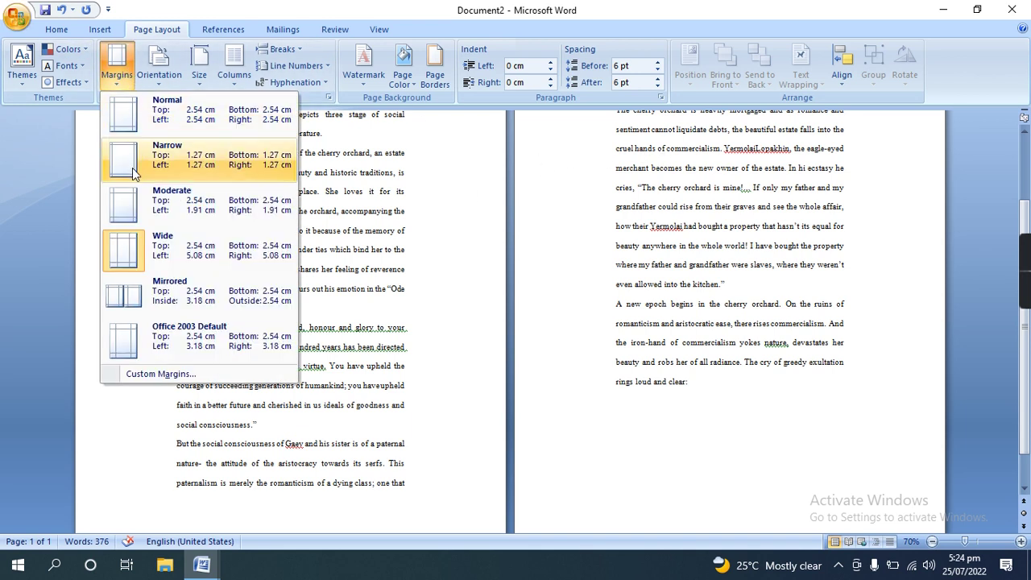
pyautogui.click(134, 171)
pyautogui.click(116, 90)
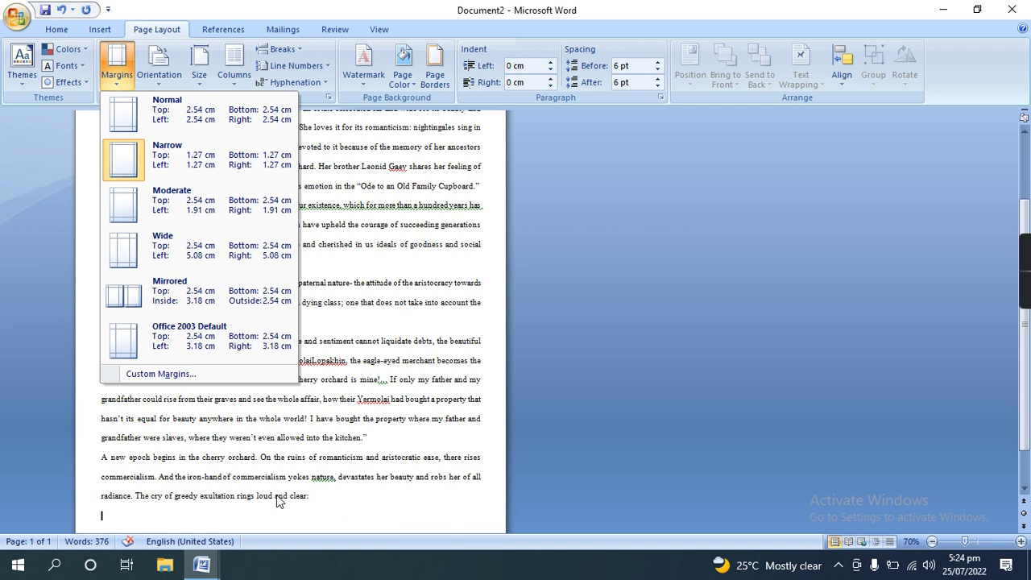
pyautogui.click(408, 498)
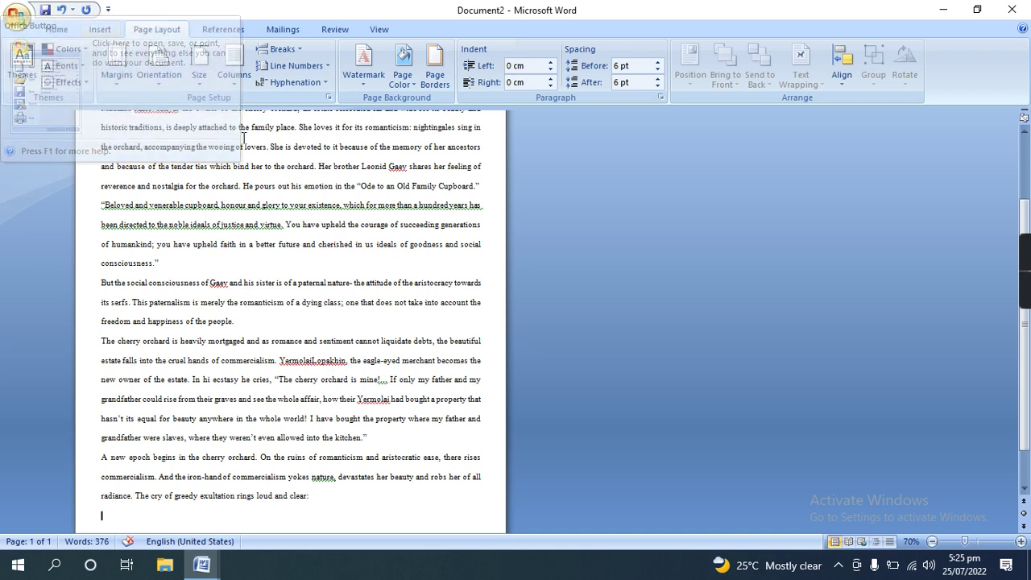
# Switch the essay page to landscape orientation, then back to portrait.
pyautogui.click(163, 91)
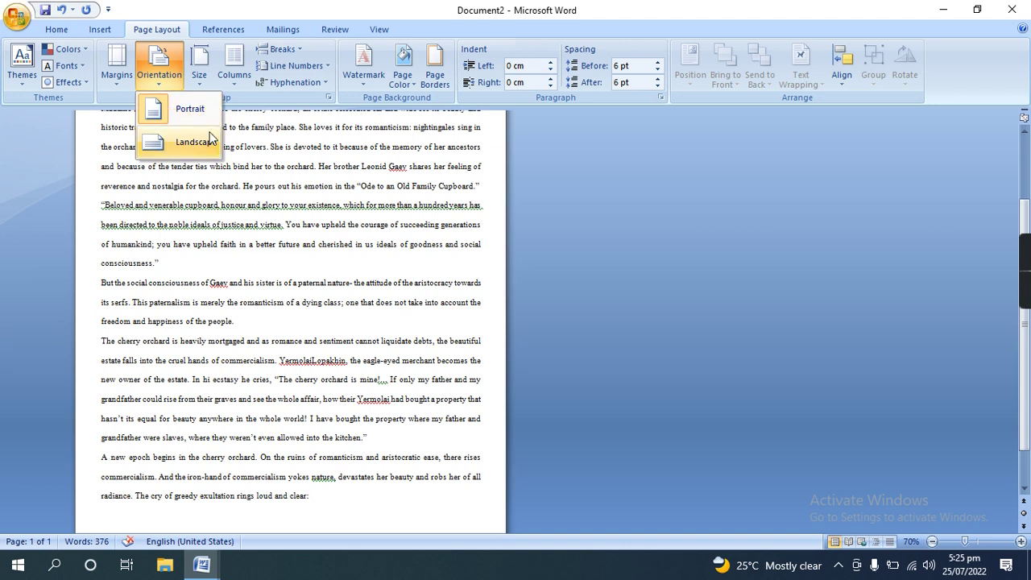
pyautogui.click(195, 142)
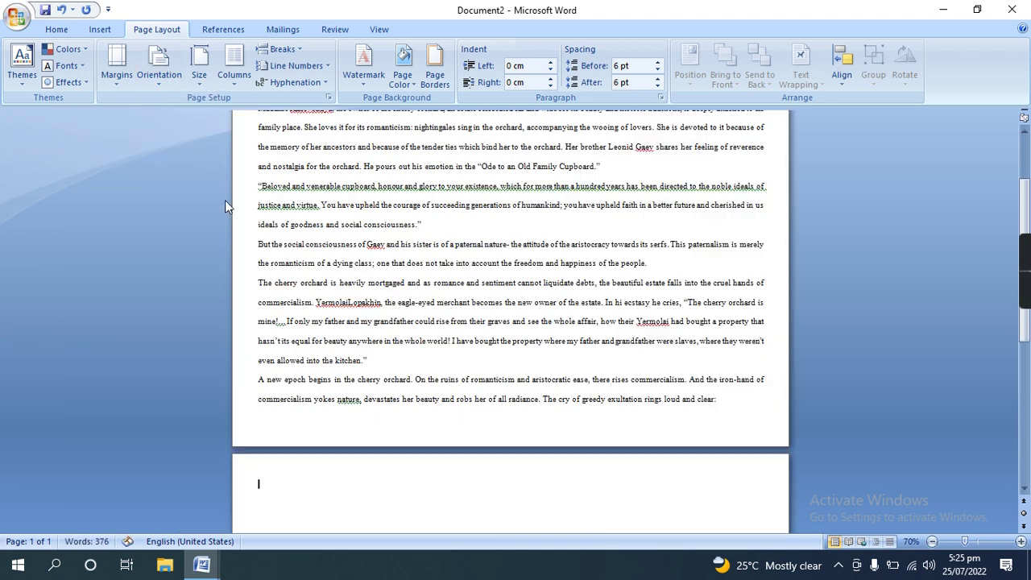
pyautogui.scroll(1, 368, 277)
pyautogui.scroll(1, 370, 276)
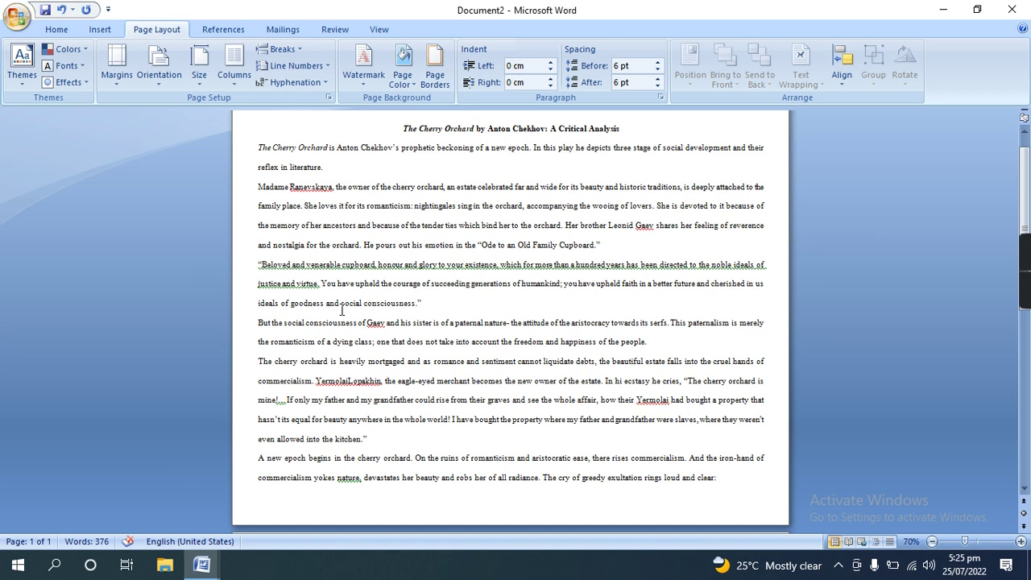
pyautogui.click(160, 72)
pyautogui.click(176, 111)
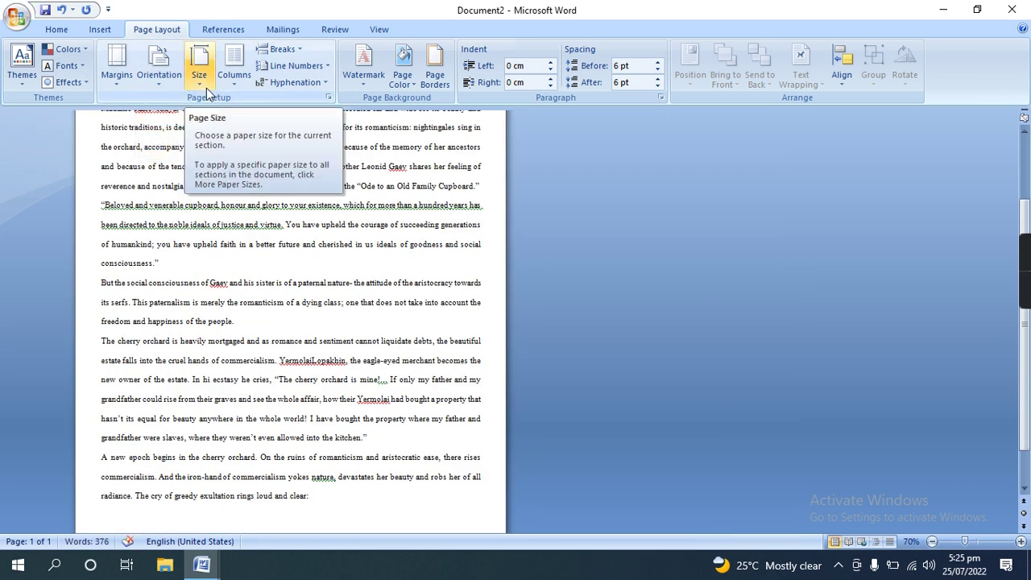
# Open the paper Size list and close it without picking a paper size.
pyautogui.click(207, 88)
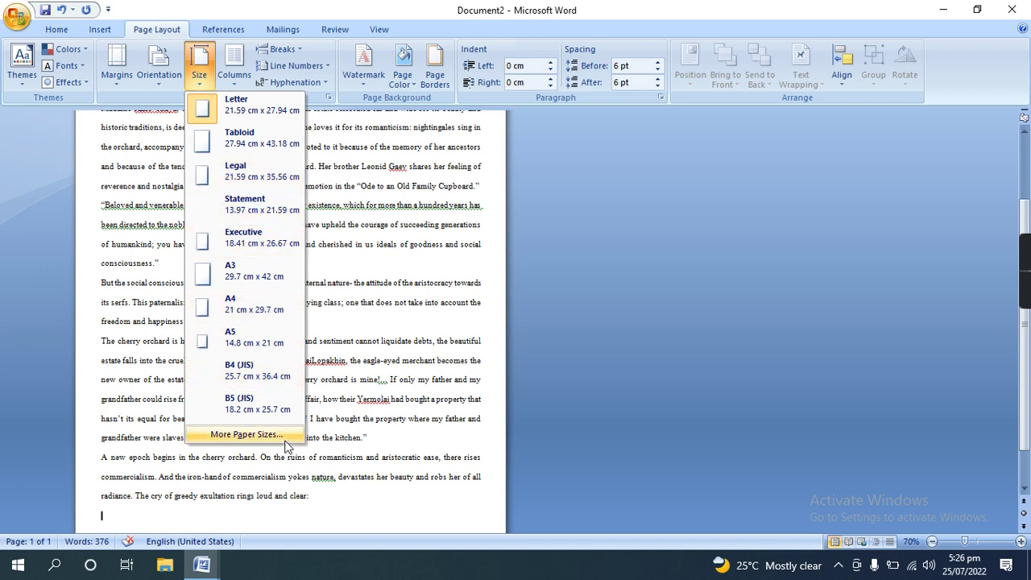
pyautogui.click(390, 519)
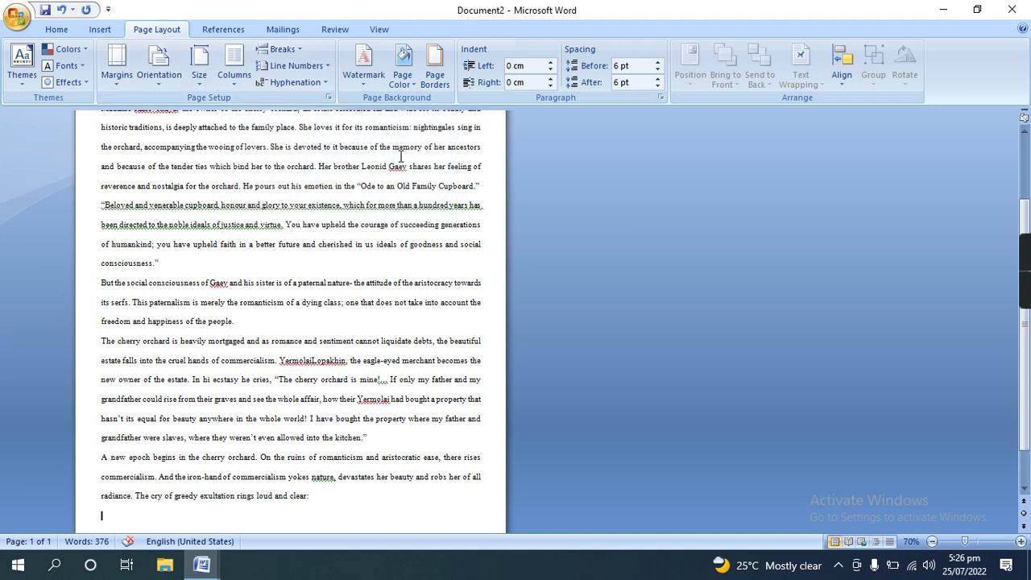
# Split the essay into two columns with Alt, P, J shortcuts and zoom to 80%.
pyautogui.press('alt')
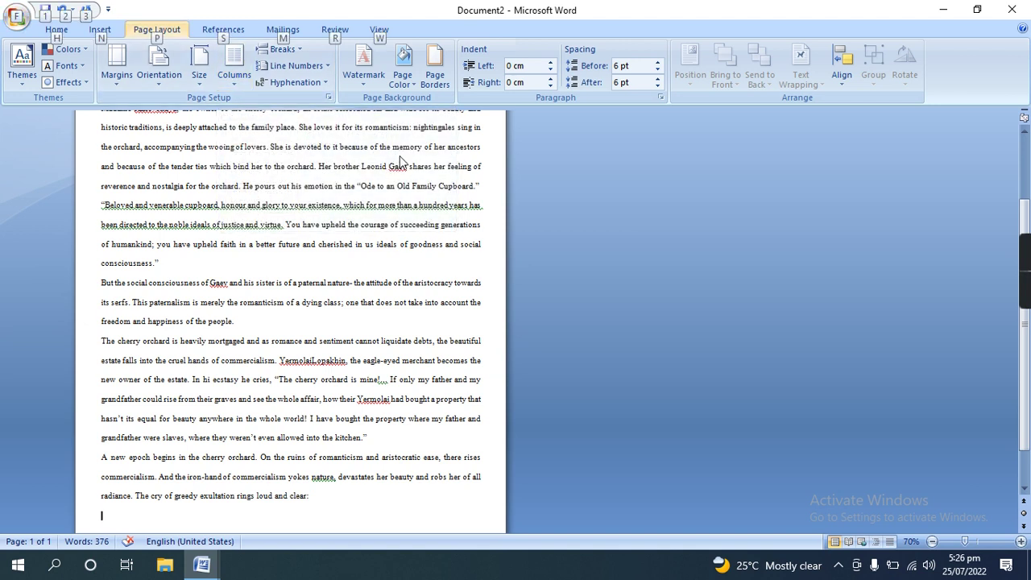
pyautogui.press('p')
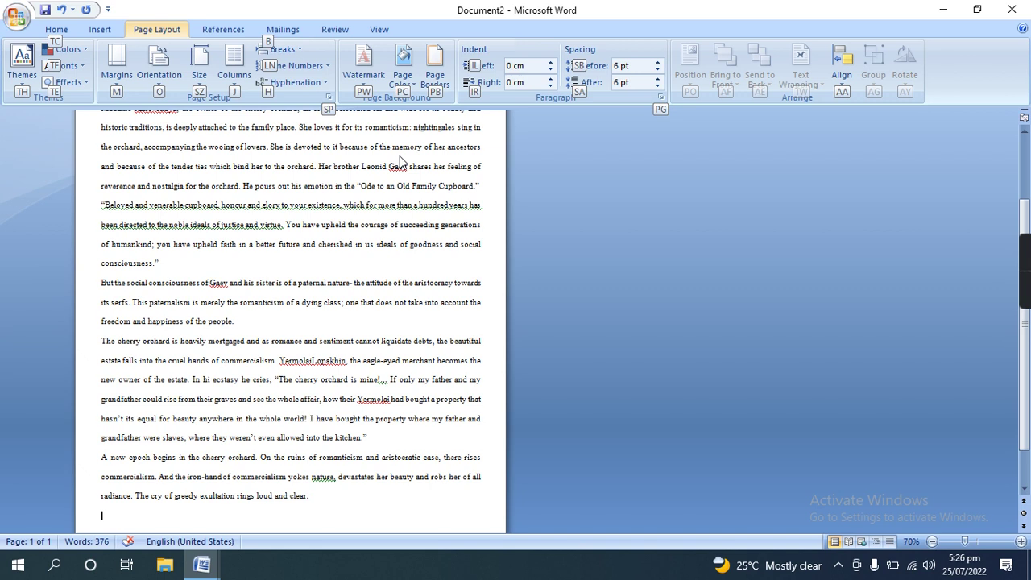
pyautogui.press('j')
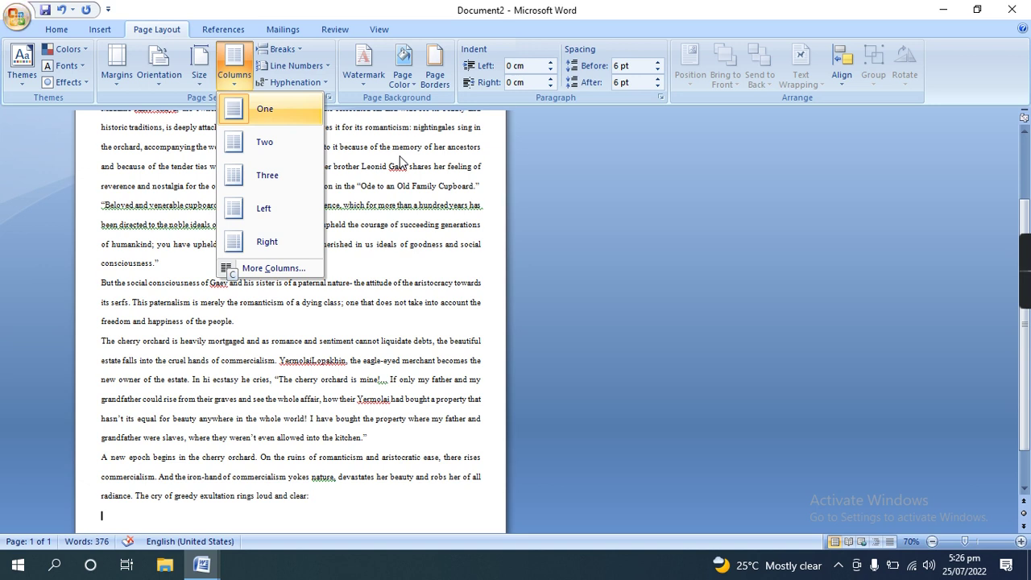
pyautogui.press('Down')
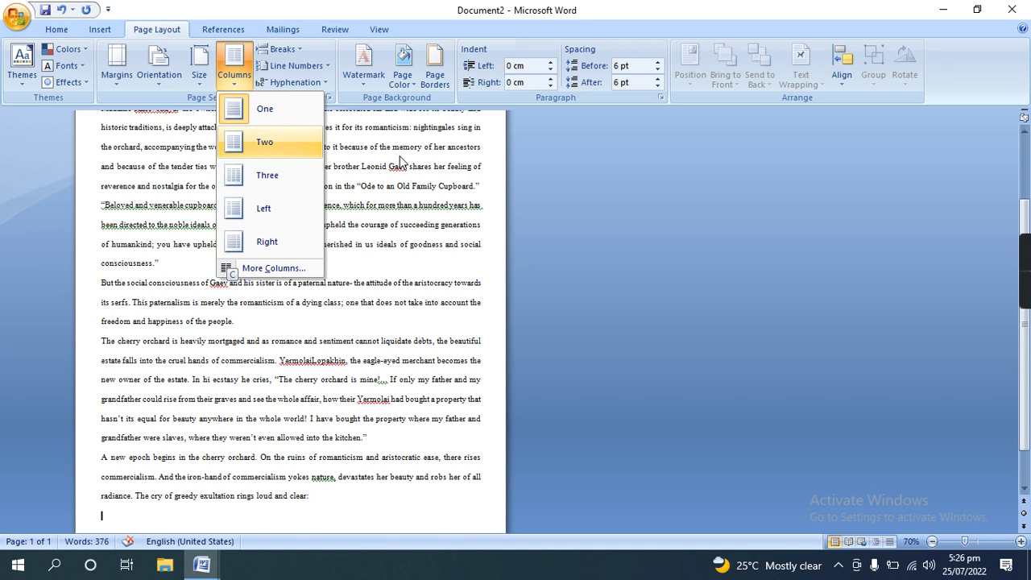
pyautogui.press('Return')
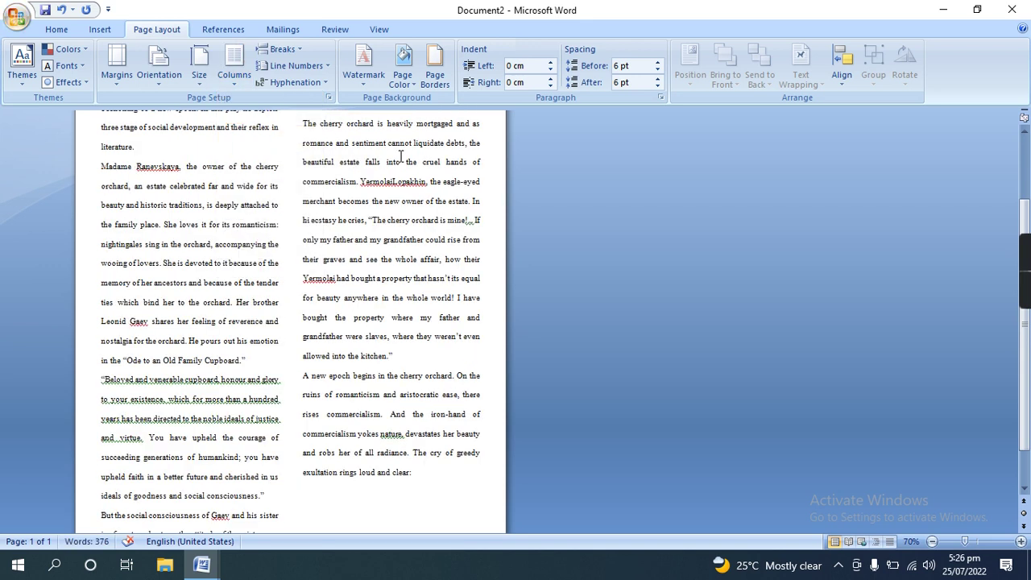
pyautogui.click(1020, 541)
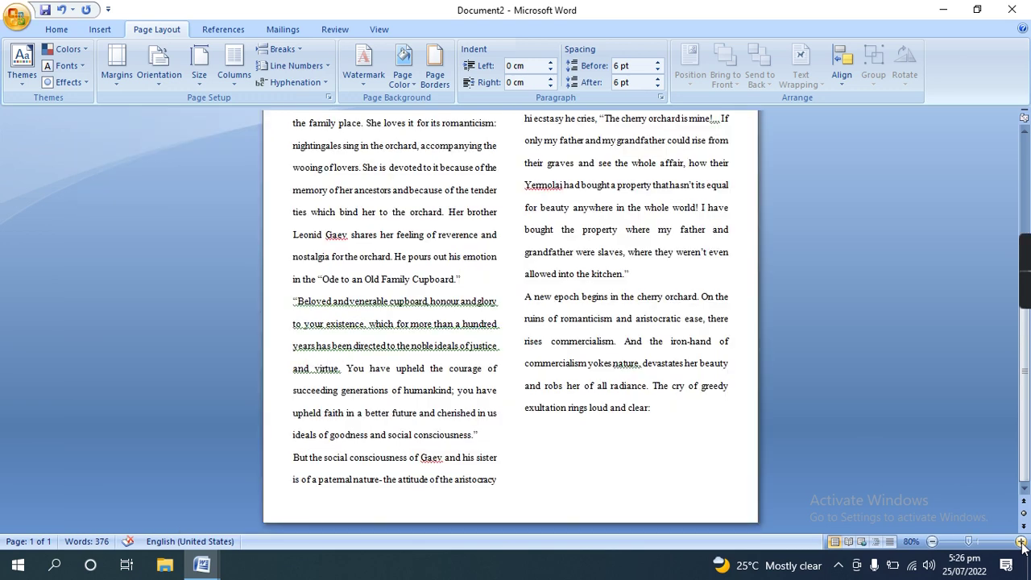
pyautogui.scroll(5, 808, 484)
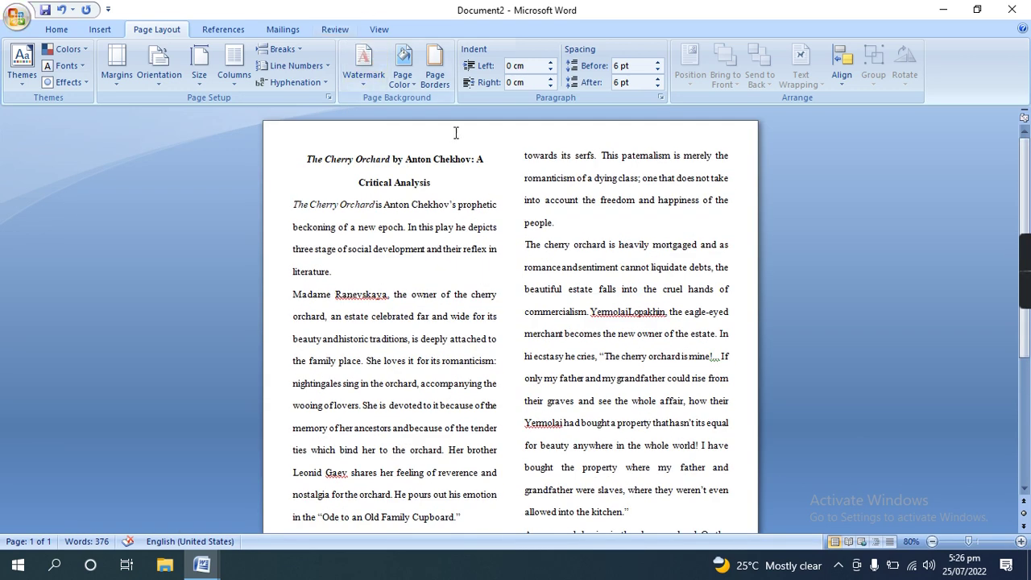
pyautogui.moveTo(486, 158); pyautogui.dragTo(504, 477)
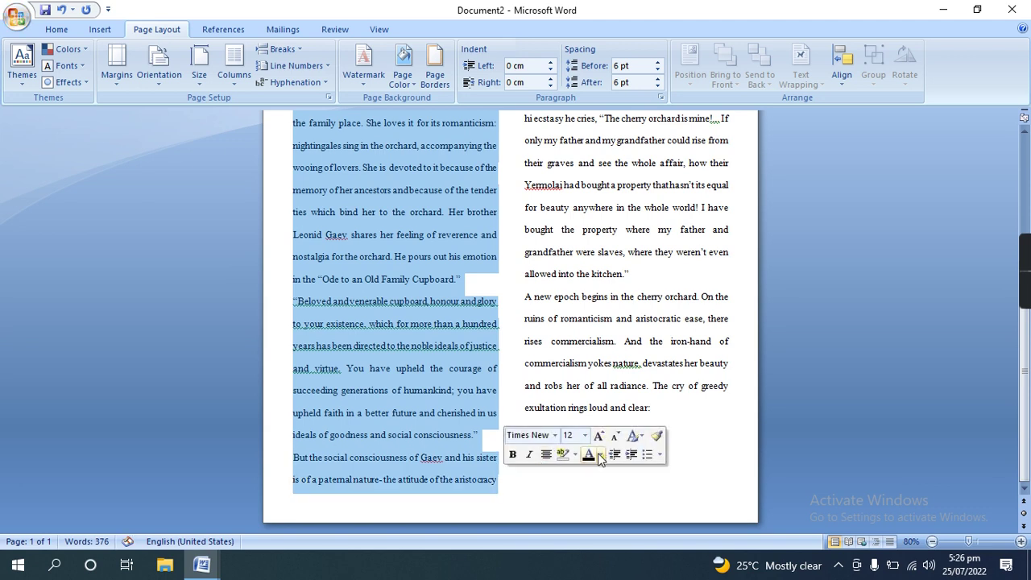
pyautogui.scroll(2, 567, 311)
pyautogui.scroll(3, 567, 311)
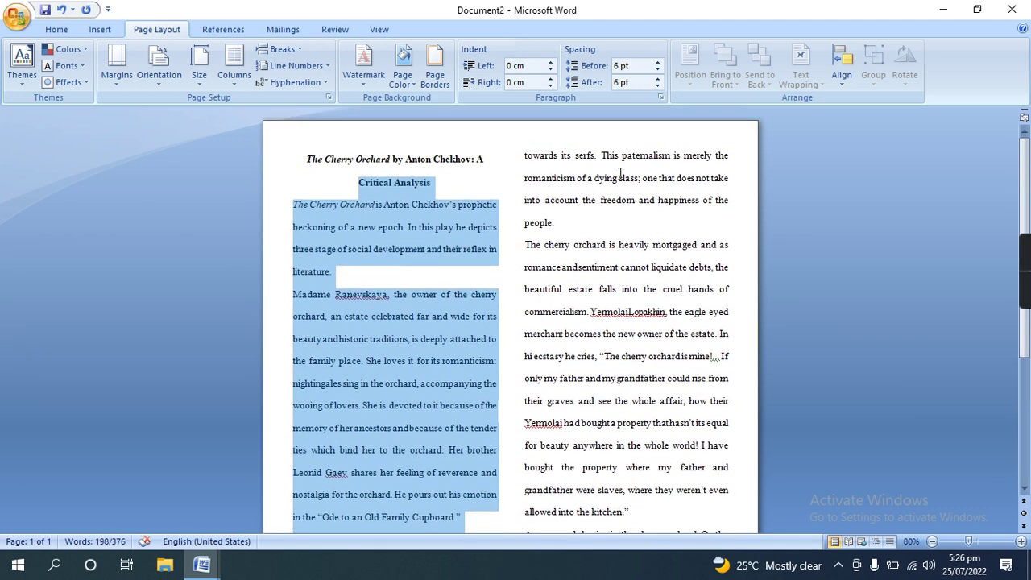
pyautogui.click(510, 151)
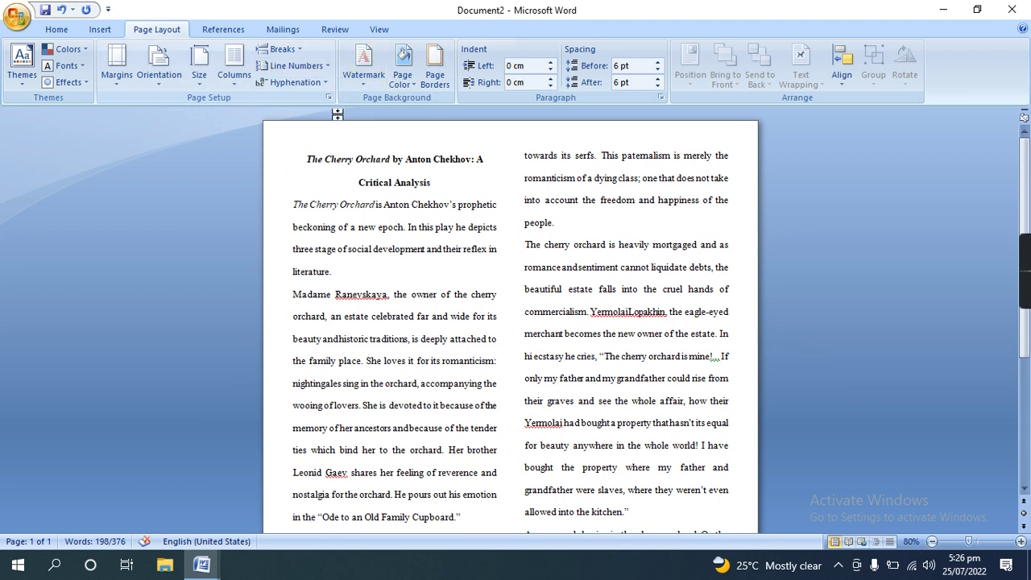
# Try the Three, Left and Right column layouts, then return the essay to One column.
pyautogui.click(233, 69)
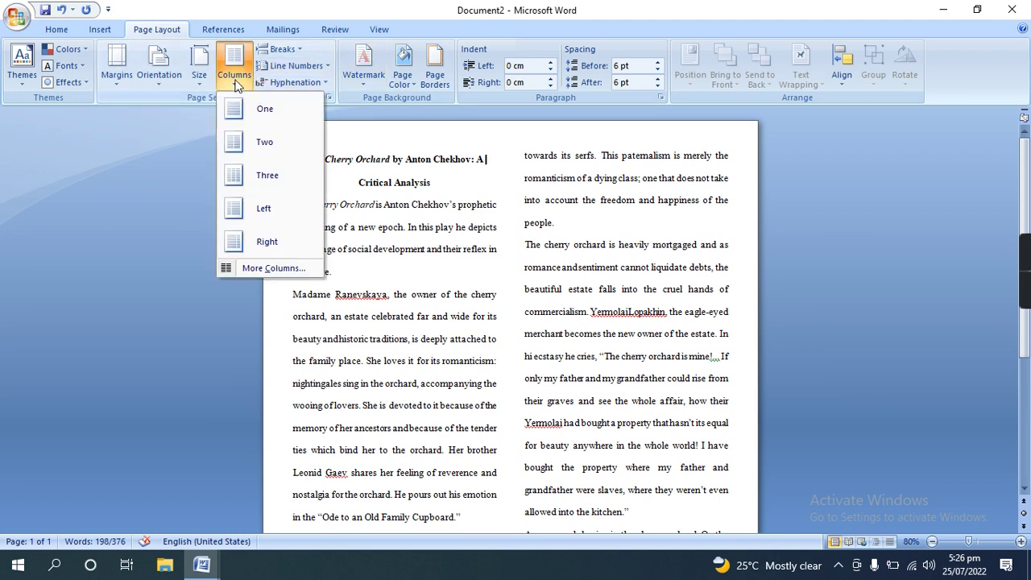
pyautogui.click(266, 173)
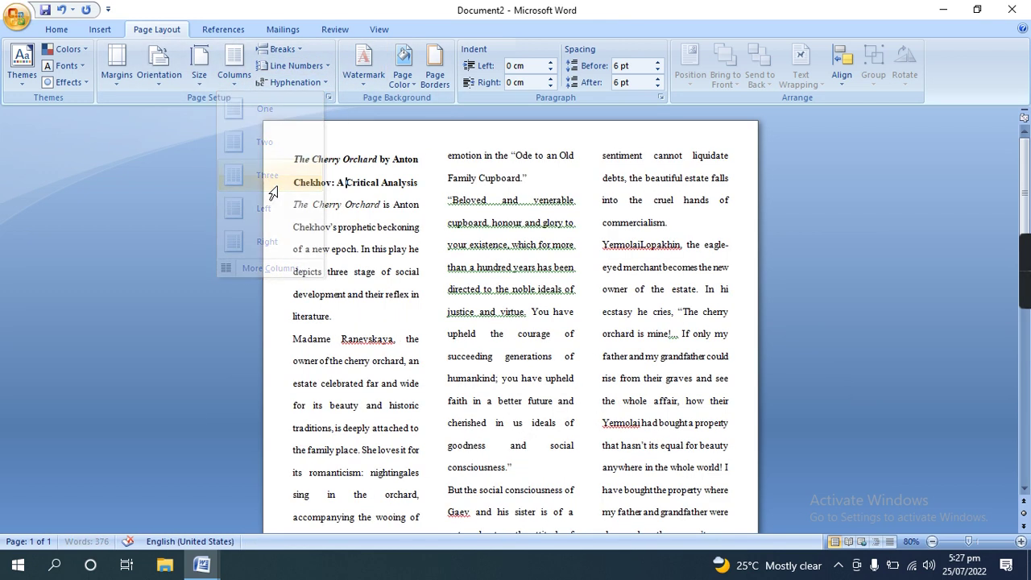
pyautogui.click(228, 83)
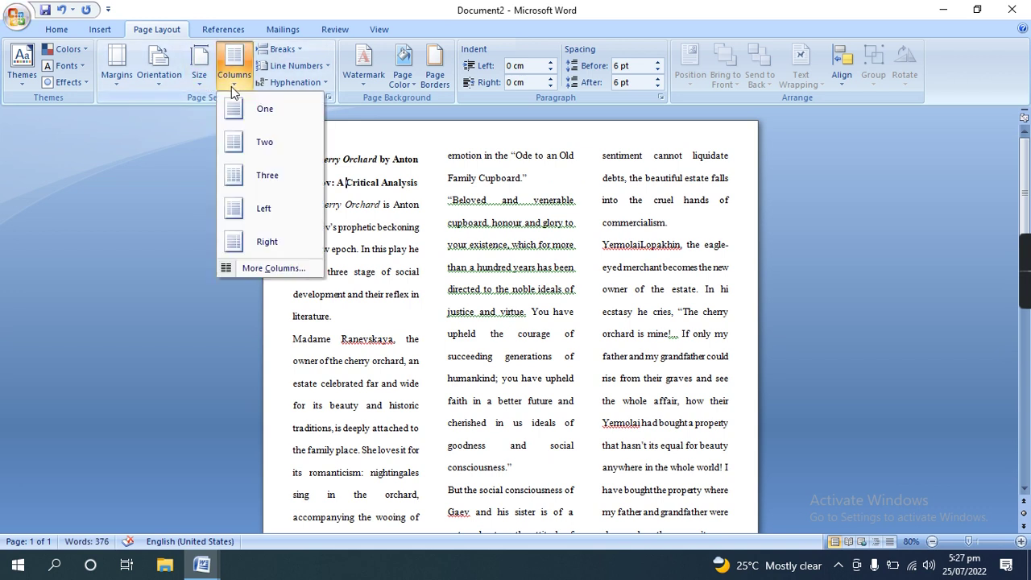
pyautogui.click(272, 211)
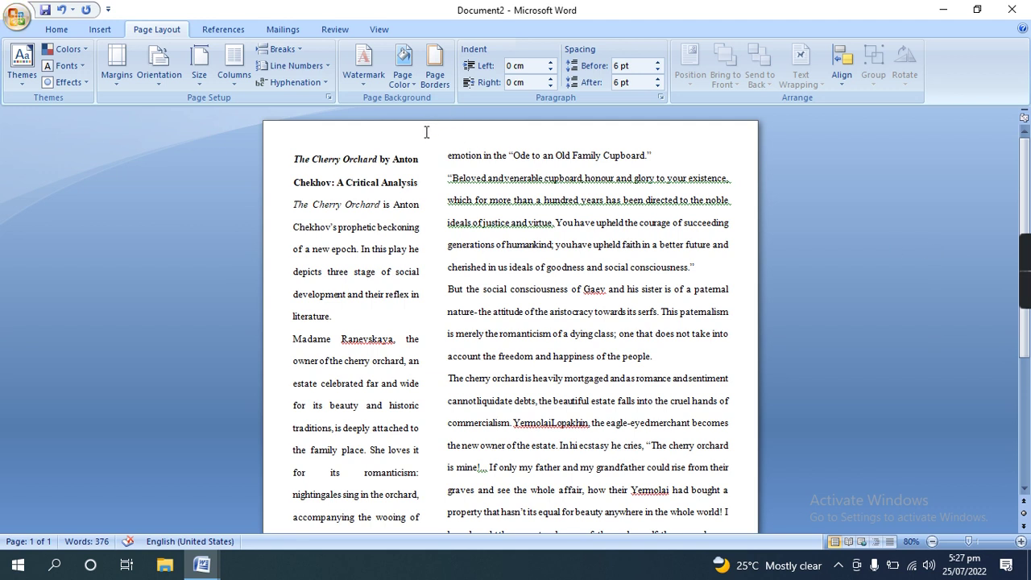
pyautogui.click(234, 69)
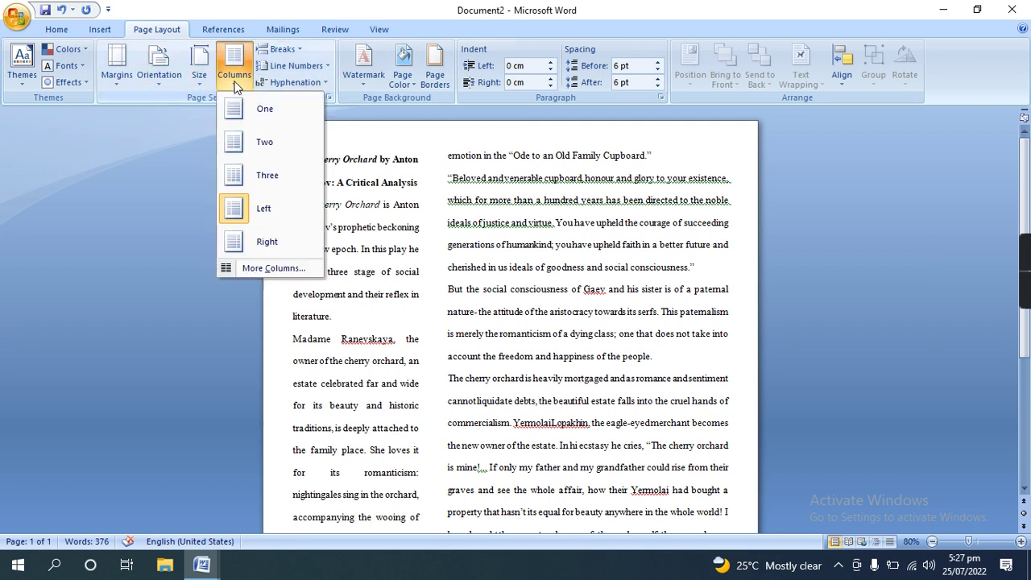
pyautogui.click(277, 250)
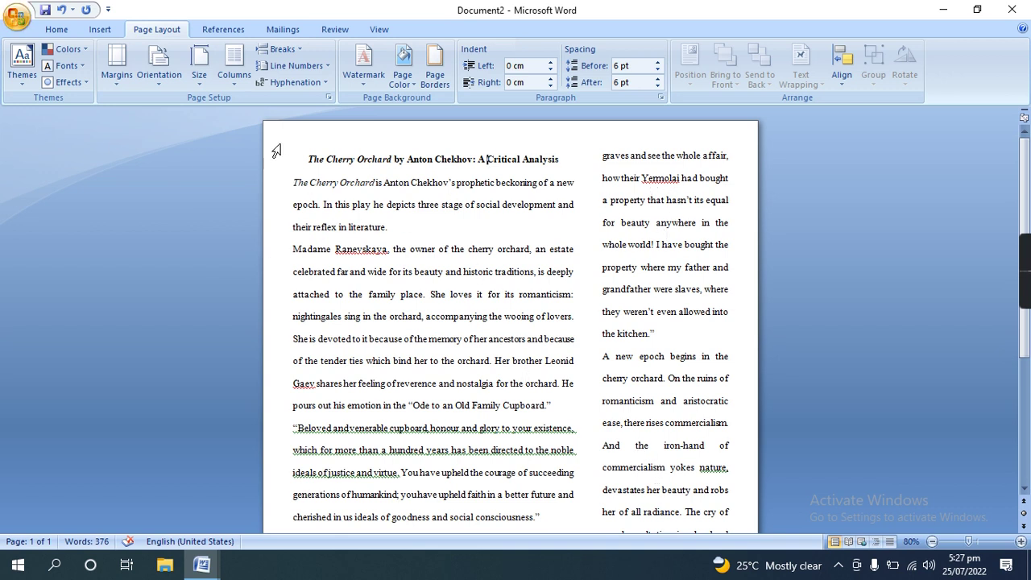
pyautogui.click(244, 82)
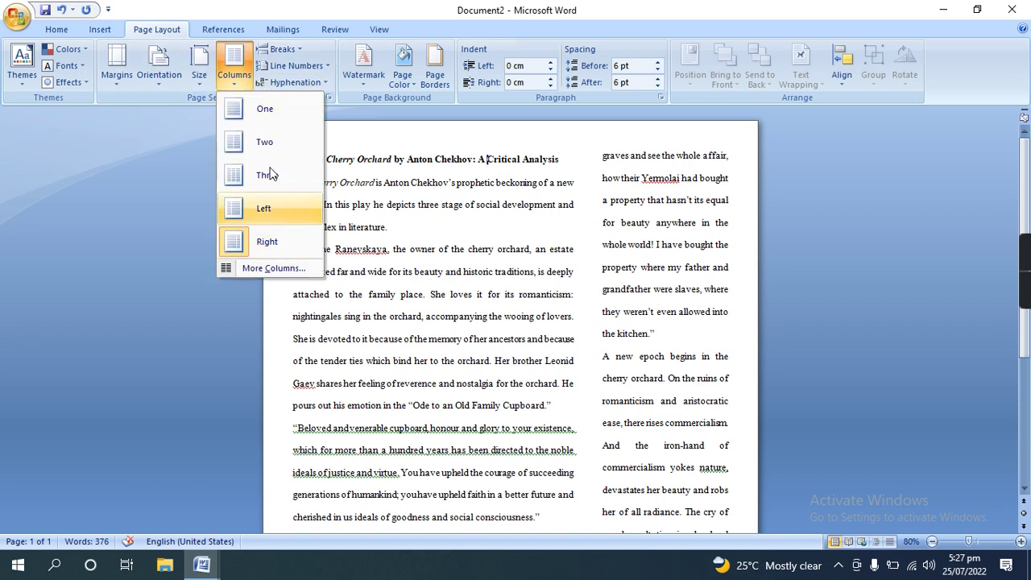
pyautogui.click(262, 122)
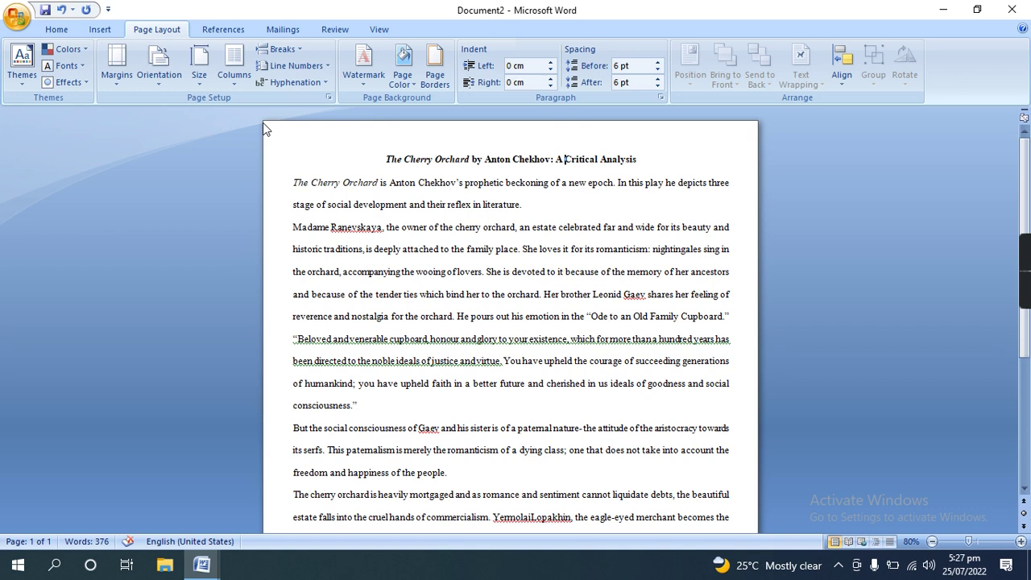
pyautogui.click(199, 69)
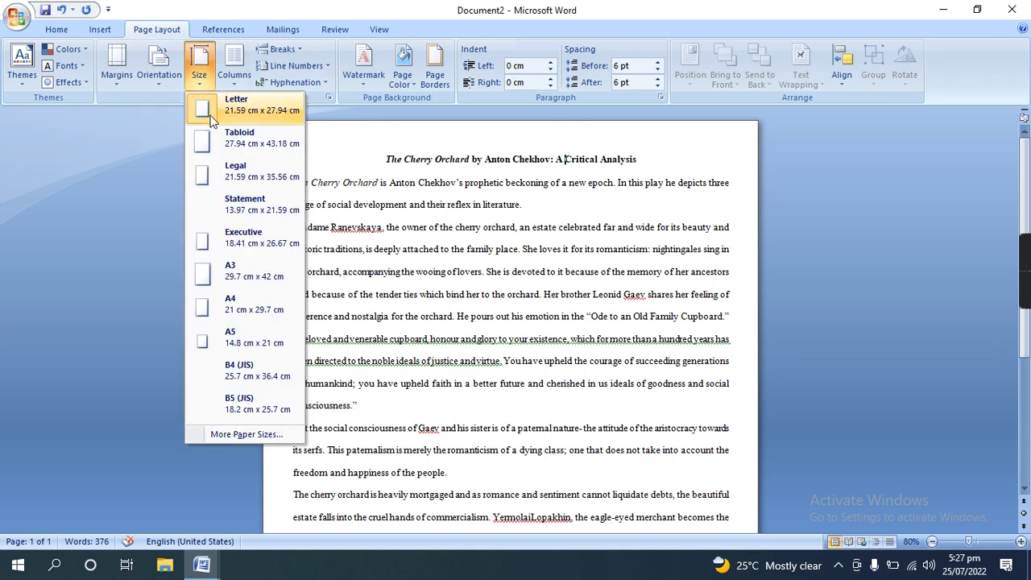
pyautogui.click(149, 83)
pyautogui.click(185, 112)
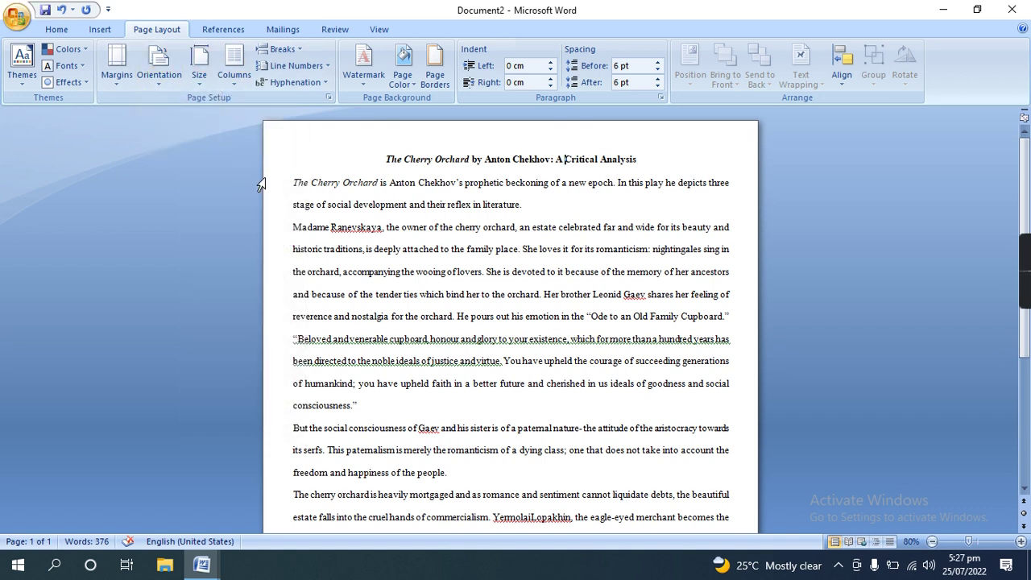
pyautogui.click(305, 145)
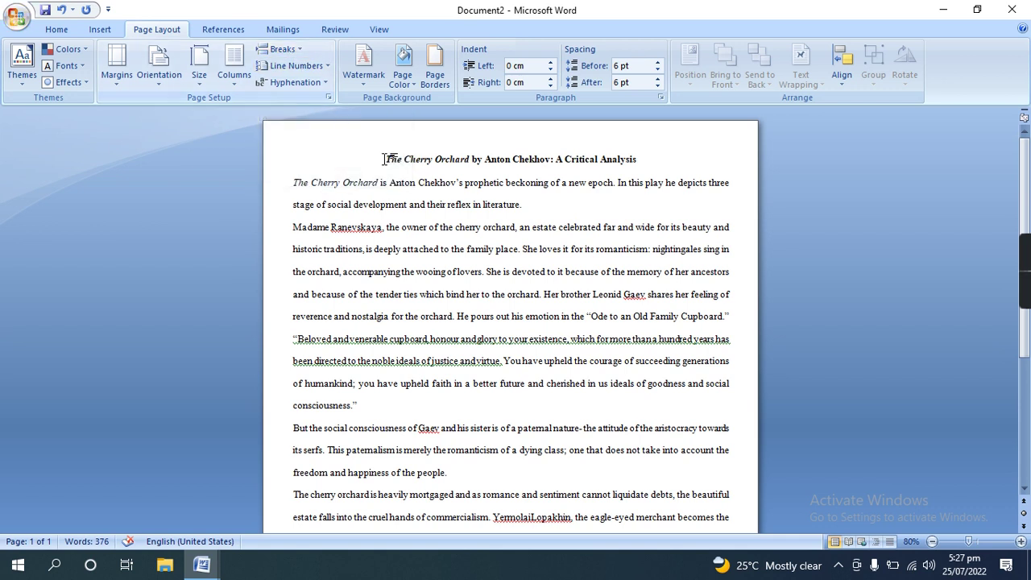
pyautogui.moveTo(385, 157)
pyautogui.mouseDown()
pyautogui.moveTo(425, 242)
pyautogui.moveTo(371, 412)
pyautogui.mouseUp()
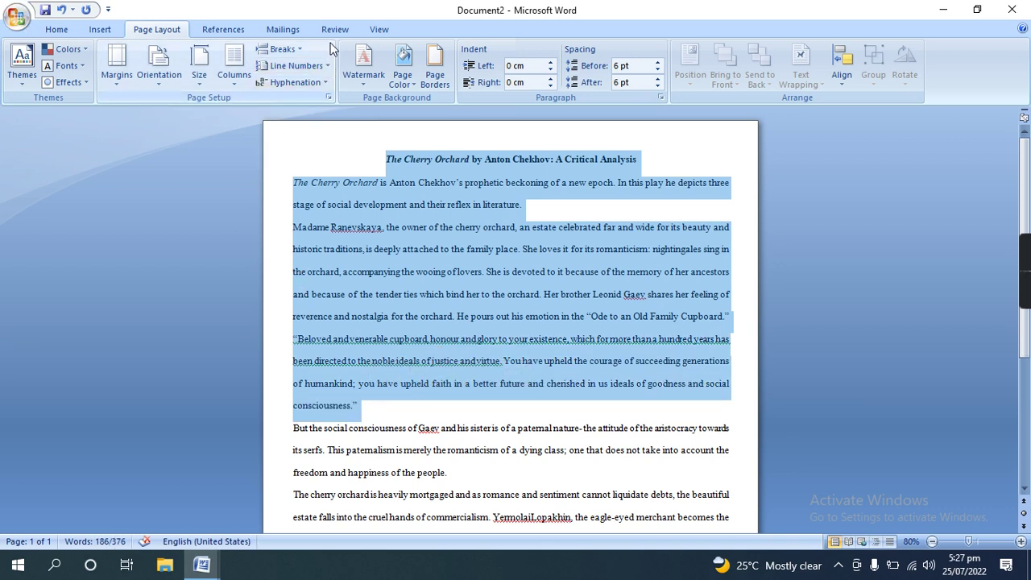
pyautogui.click(369, 410)
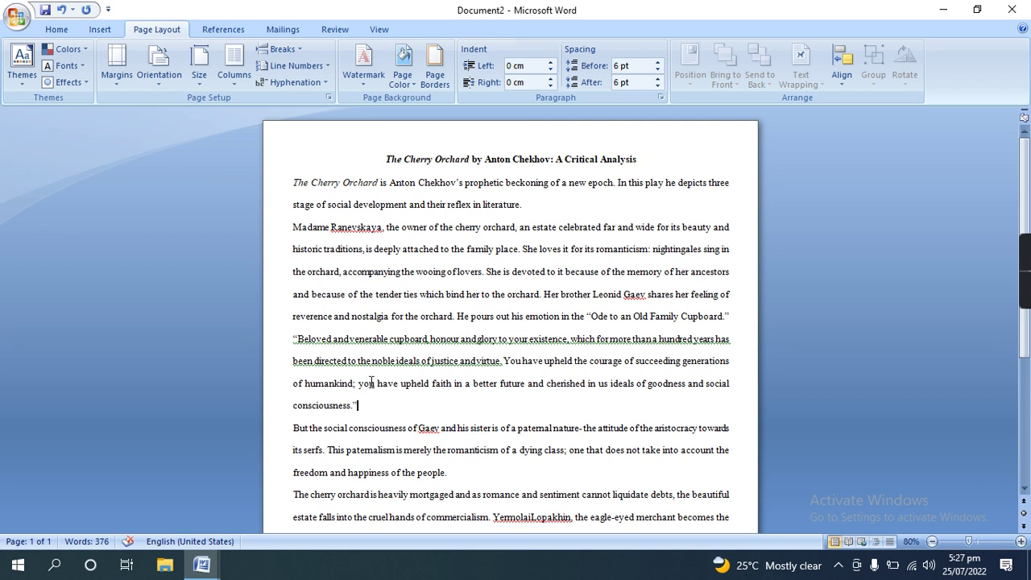
pyautogui.click(290, 50)
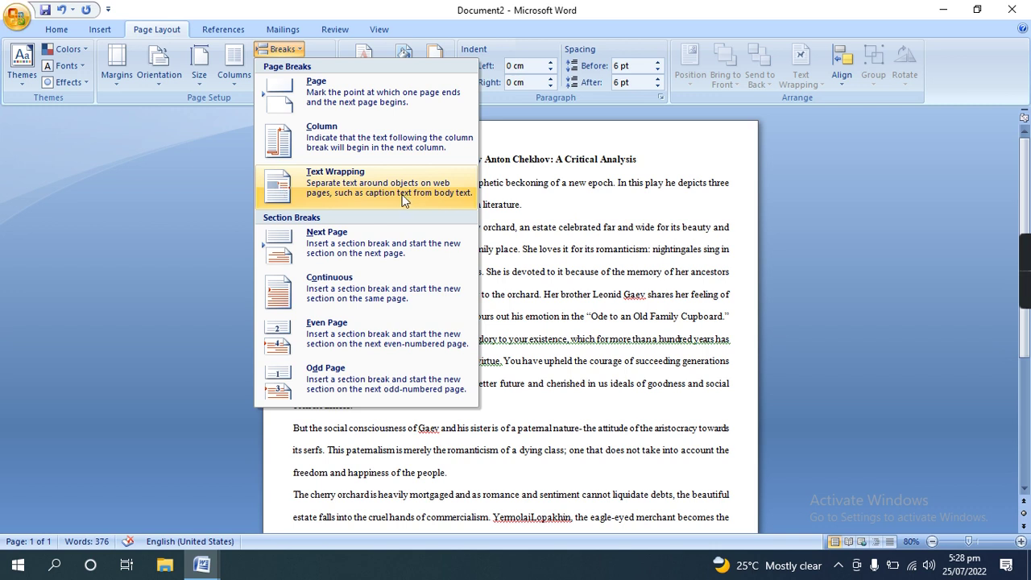
pyautogui.click(402, 195)
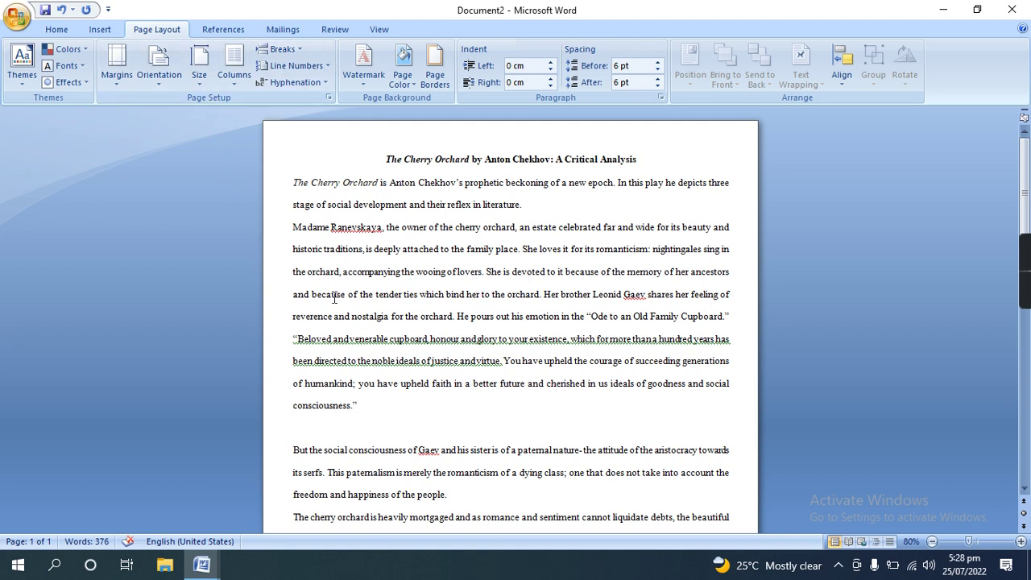
pyautogui.press('BackSpace')
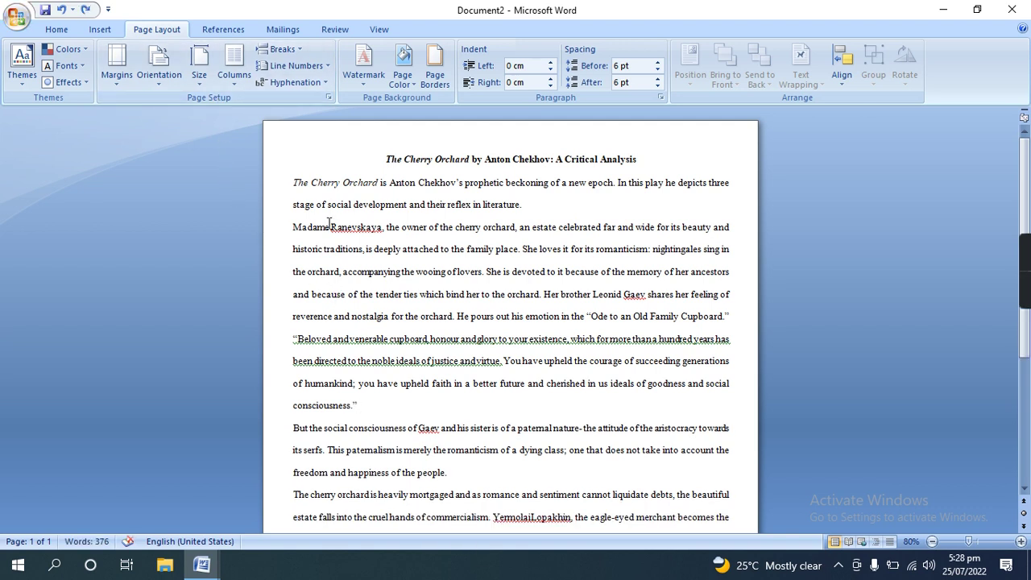
pyautogui.click(291, 48)
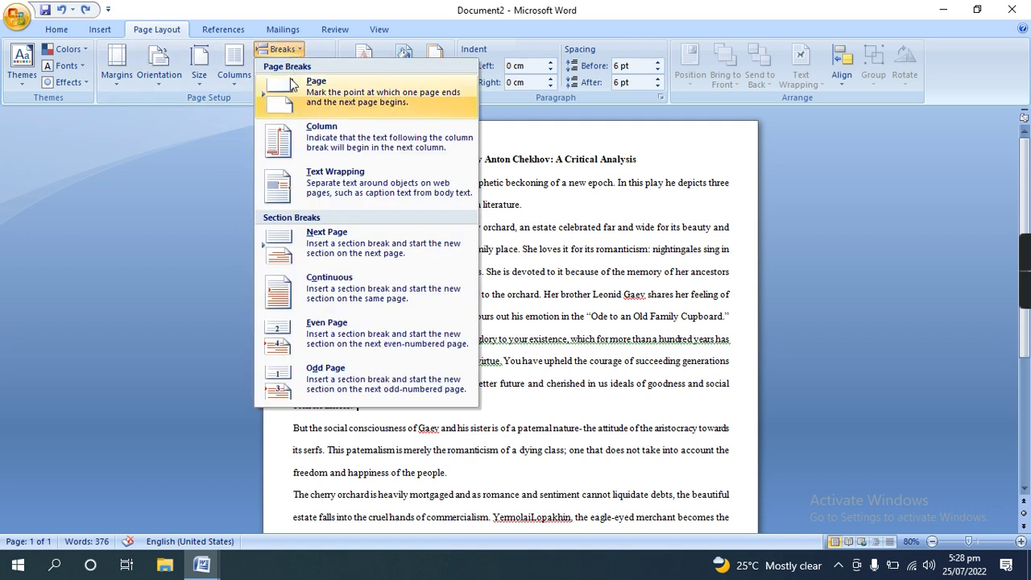
pyautogui.click(332, 254)
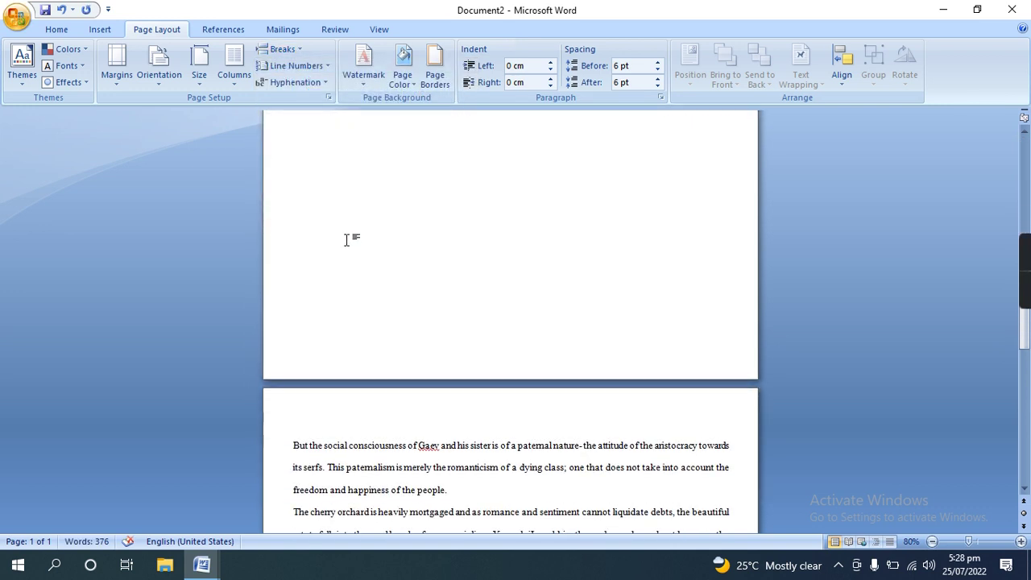
pyautogui.scroll(2, 347, 235)
pyautogui.scroll(4, 357, 223)
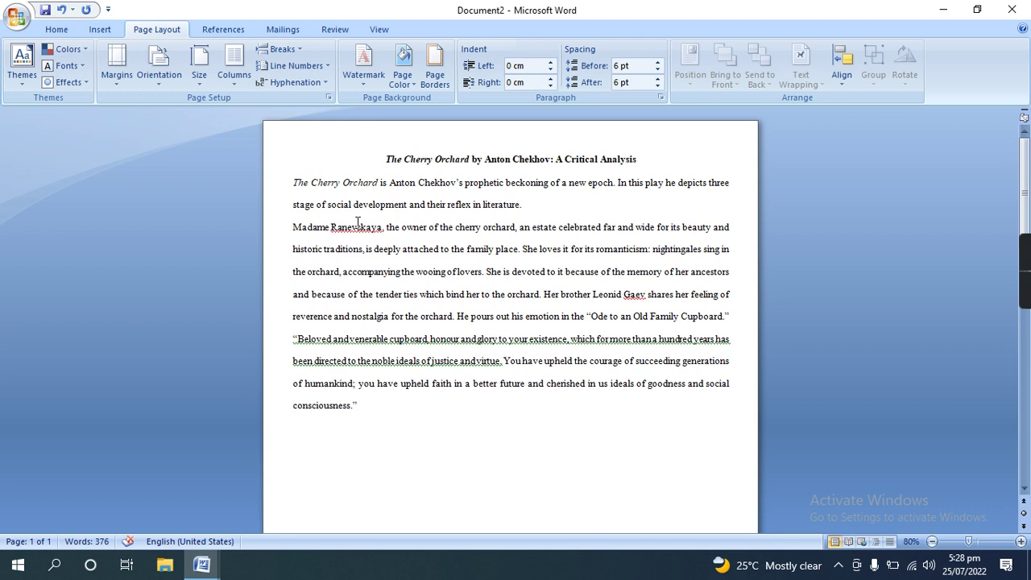
pyautogui.click(394, 412)
pyautogui.scroll(-2, 404, 393)
pyautogui.scroll(-3, 407, 388)
pyautogui.scroll(-5, 412, 383)
pyautogui.scroll(-3, 418, 380)
pyautogui.scroll(-5, 423, 380)
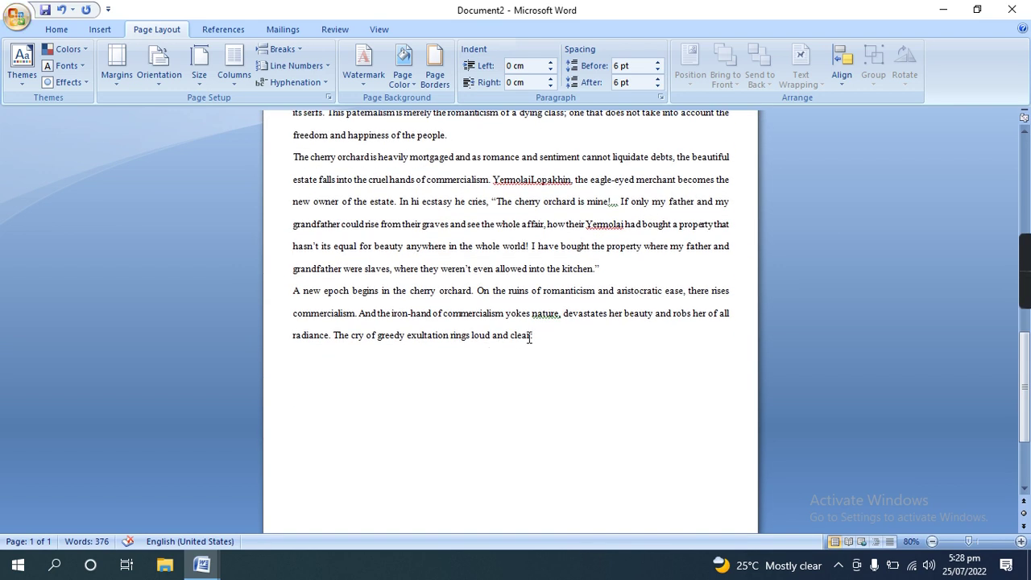
pyautogui.hotkey('shift', 'F5')
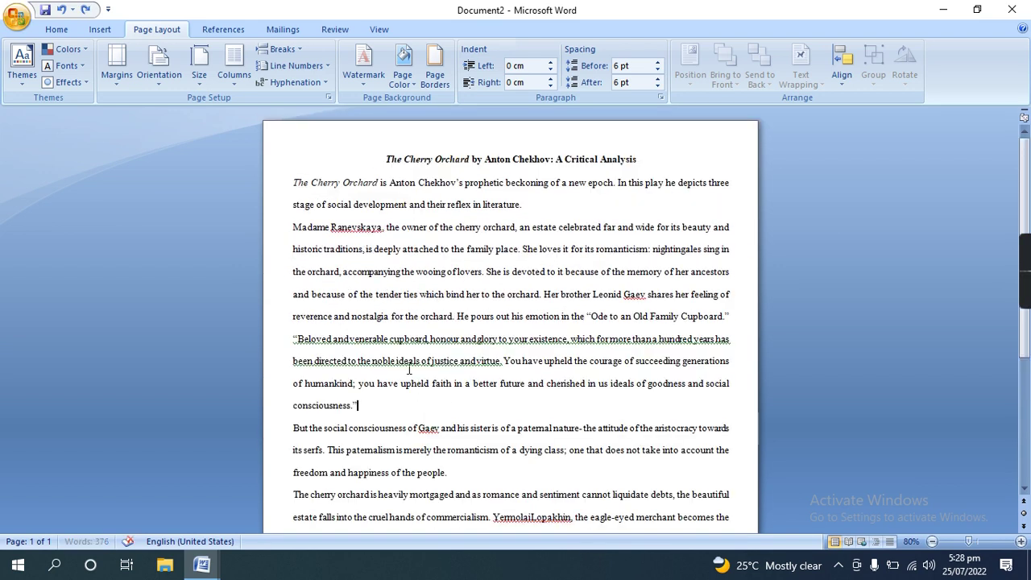
pyautogui.click(329, 68)
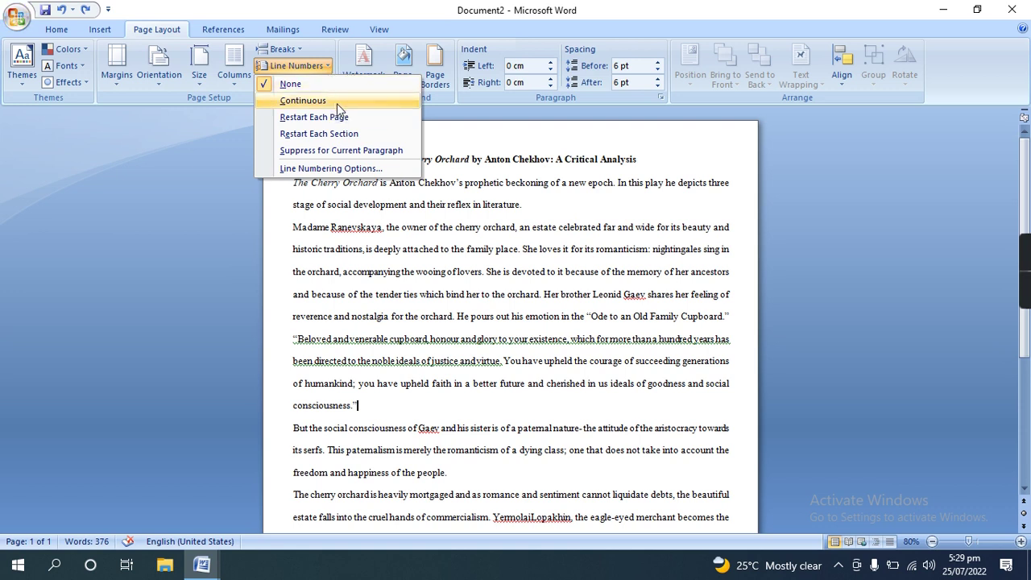
# Number the essay's lines continuously and delete the empty last line.
pyautogui.click(337, 103)
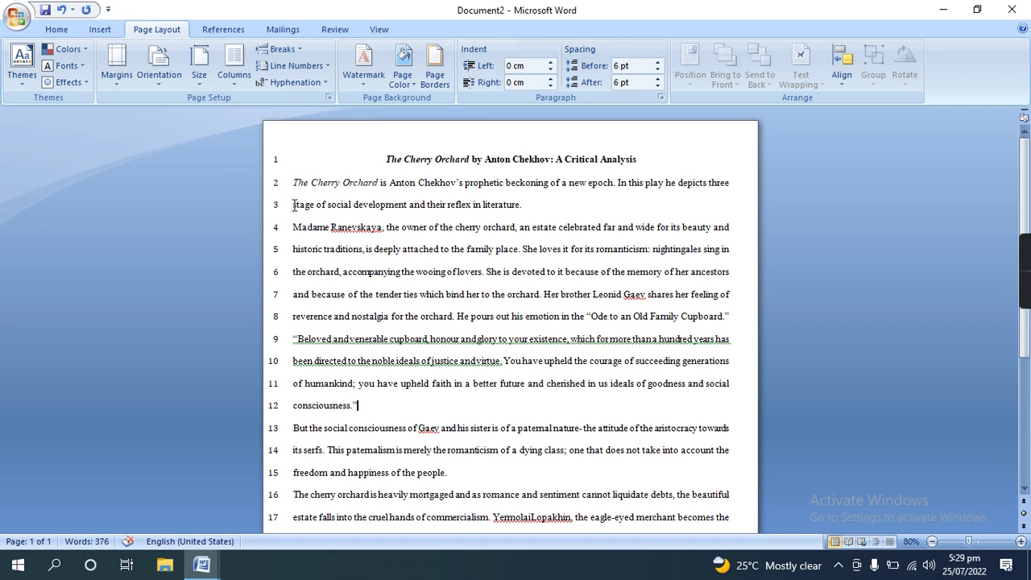
pyautogui.scroll(-5, 312, 363)
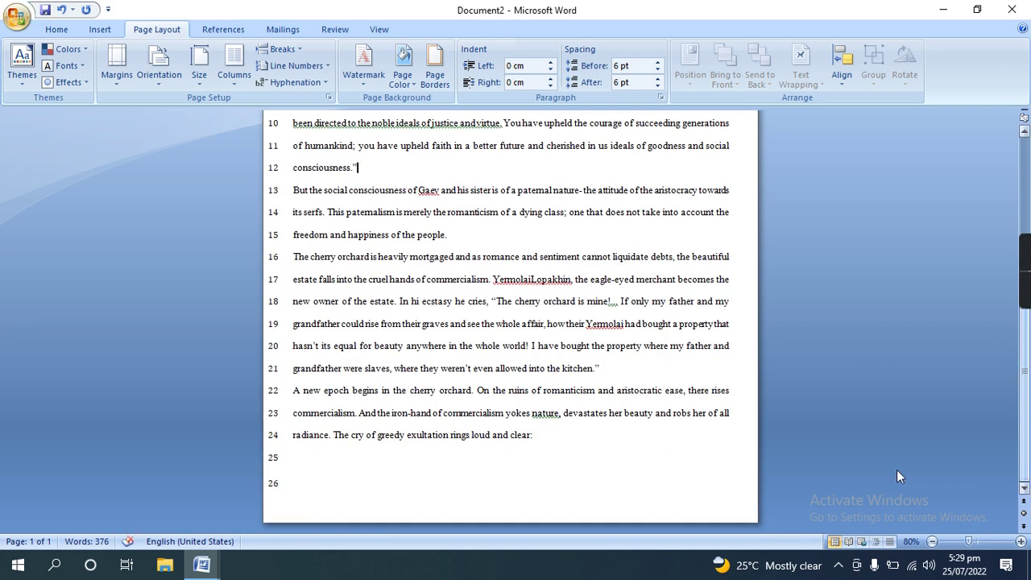
pyautogui.click(294, 476)
pyautogui.press('BackSpace')
pyautogui.press('BackSpace')
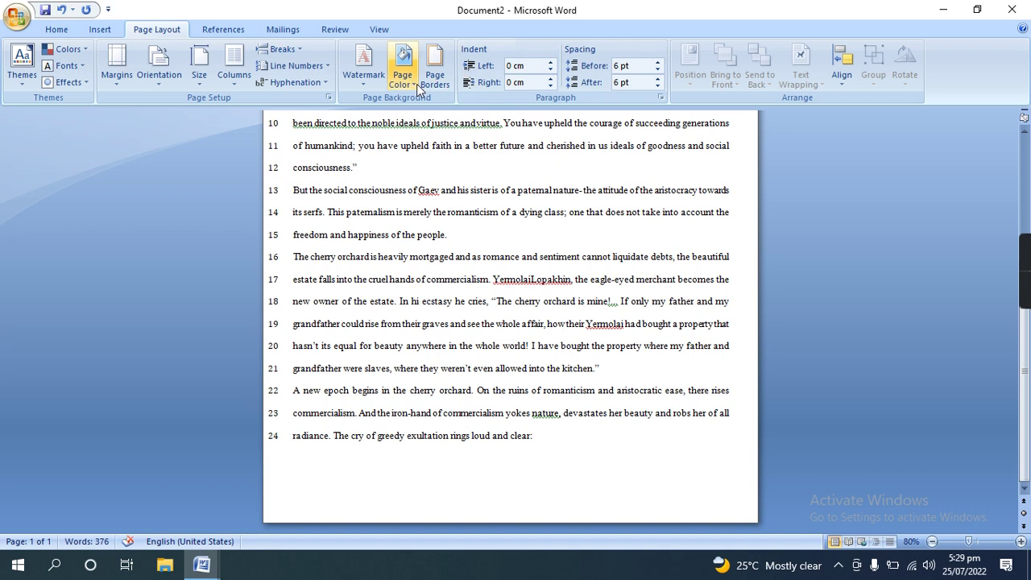
# Remove the line numbers and bring up the Hyphenation choices.
pyautogui.click(325, 66)
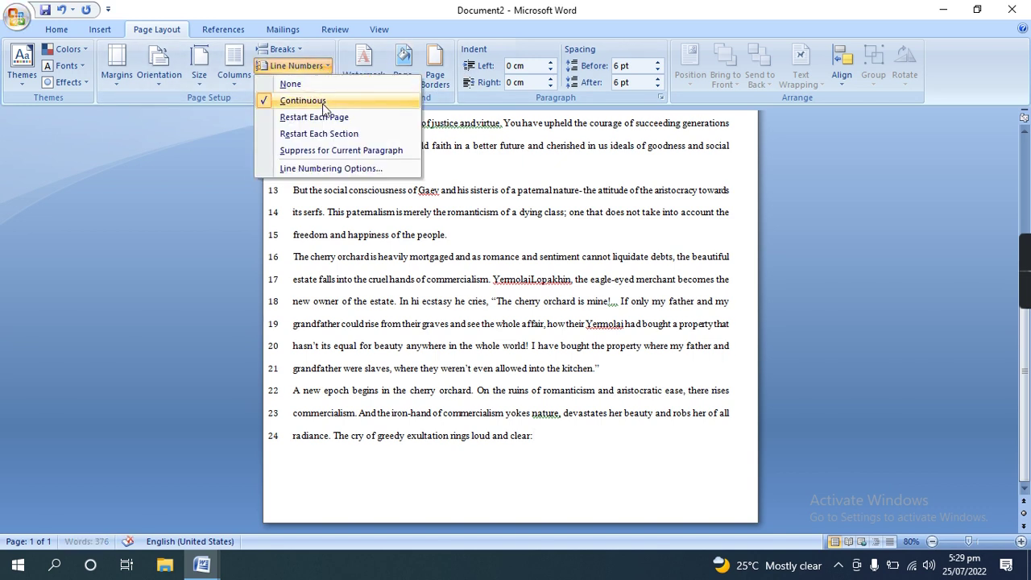
pyautogui.click(327, 85)
pyautogui.scroll(2, 518, 333)
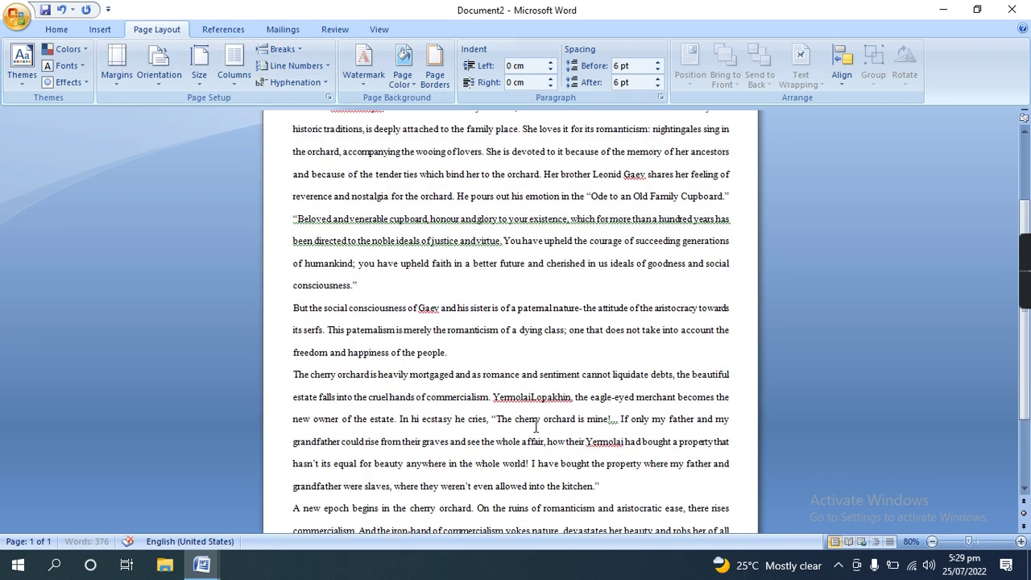
pyautogui.scroll(2, 531, 386)
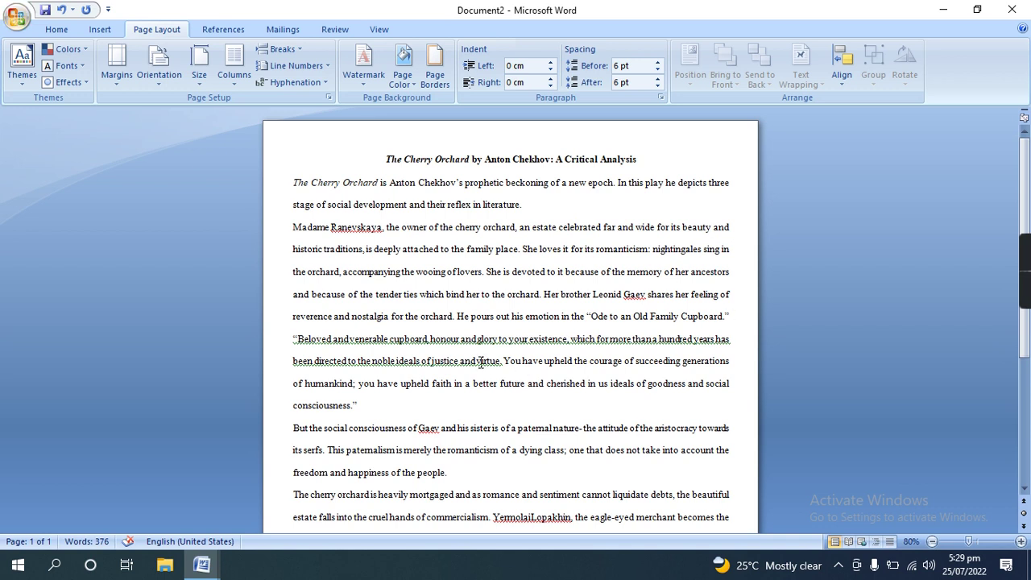
pyautogui.click(308, 83)
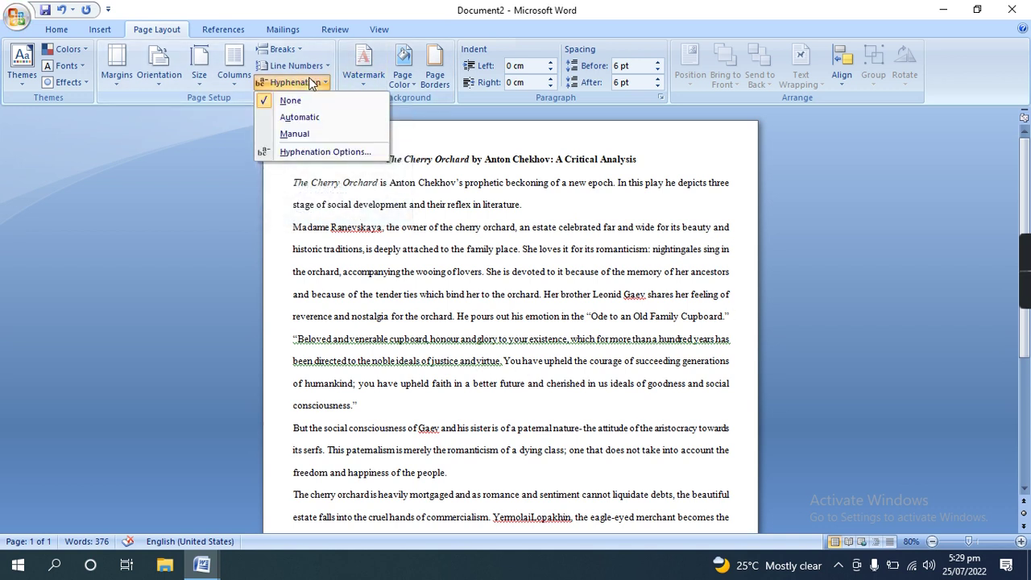
# Turn on Automatic hyphenation and zoom to 110% to inspect the split word 'historic'.
pyautogui.click(311, 117)
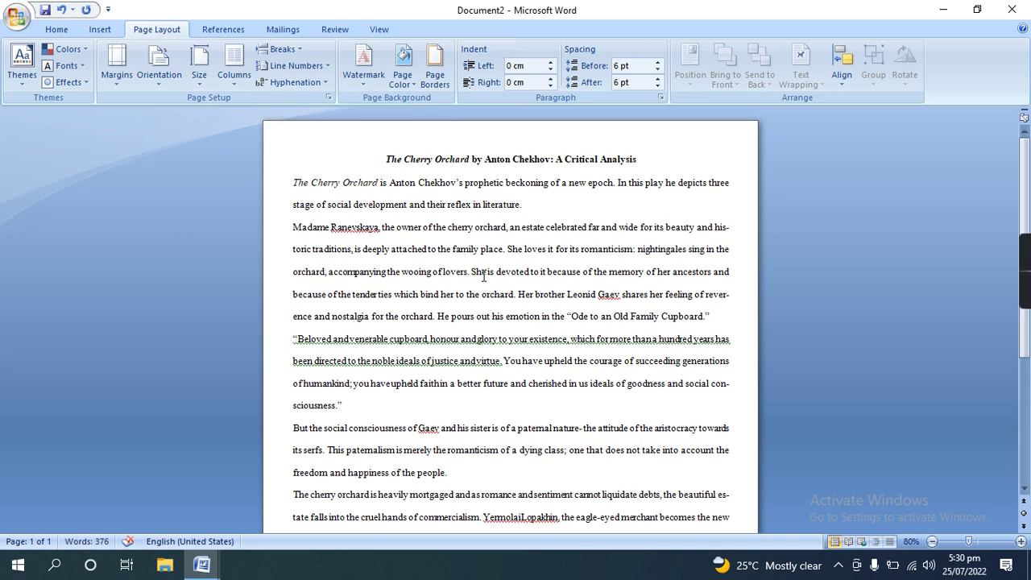
pyautogui.doubleClick(309, 249)
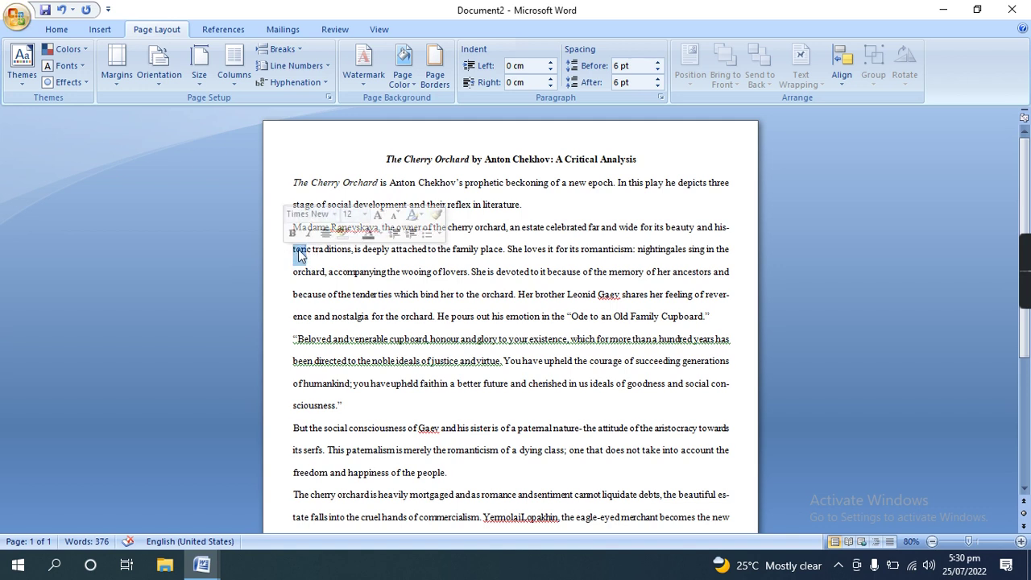
pyautogui.click(309, 250)
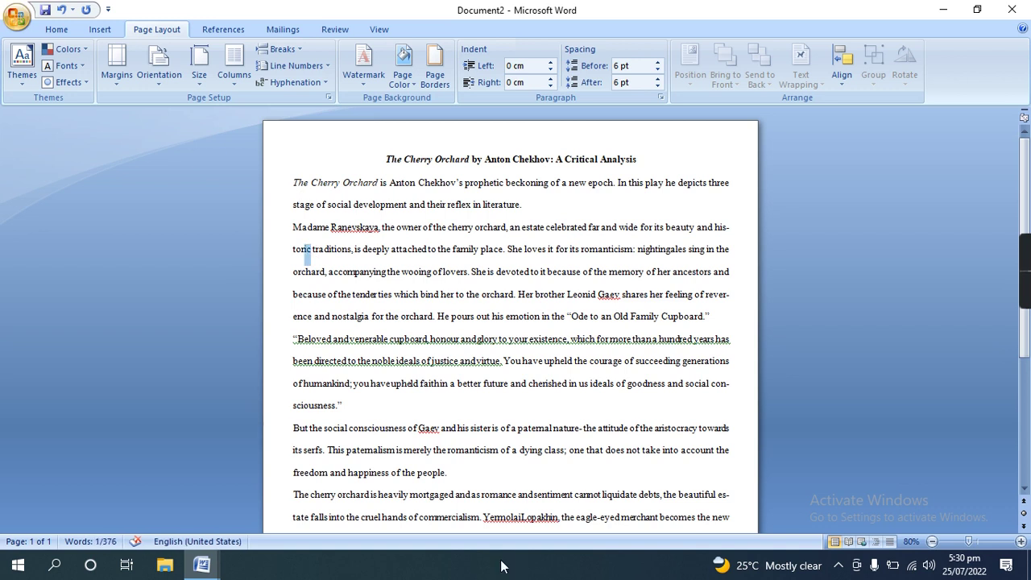
pyautogui.click(1021, 542)
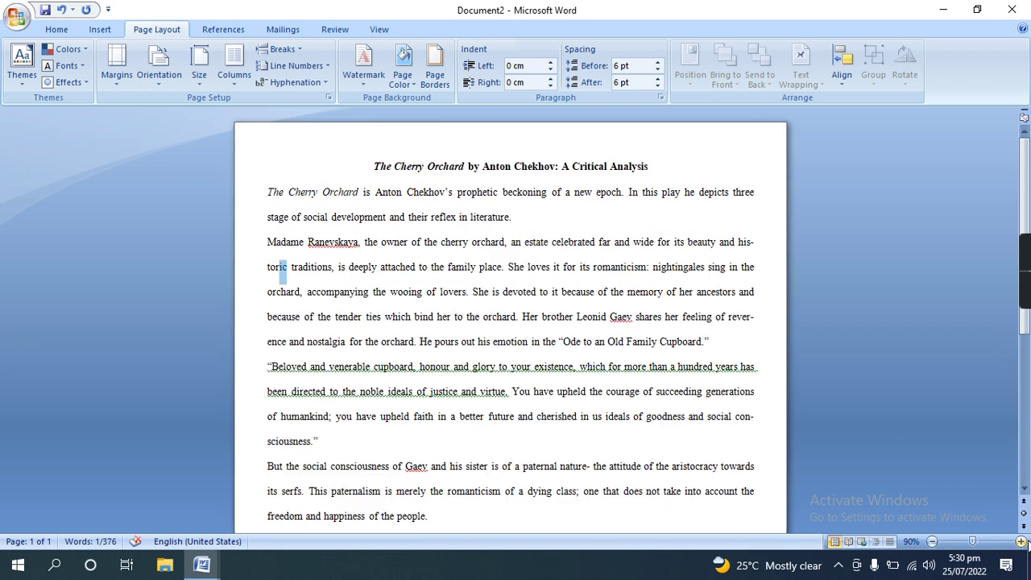
pyautogui.click(1021, 541)
pyautogui.click(1022, 541)
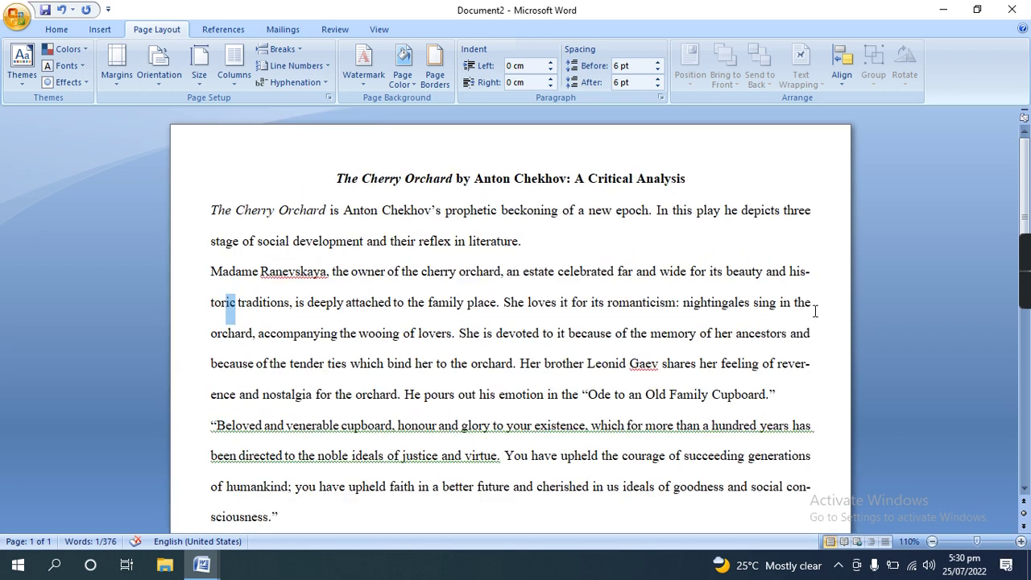
pyautogui.hotkey('shift', 'Left')
pyautogui.hotkey('shift', 'Left')
pyautogui.hotkey('shift', 'Left')
pyautogui.hotkey('shift', 'Left')
pyautogui.hotkey('shift', 'Left')
pyautogui.hotkey('shift', 'Left')
pyautogui.hotkey('shift', 'Left')
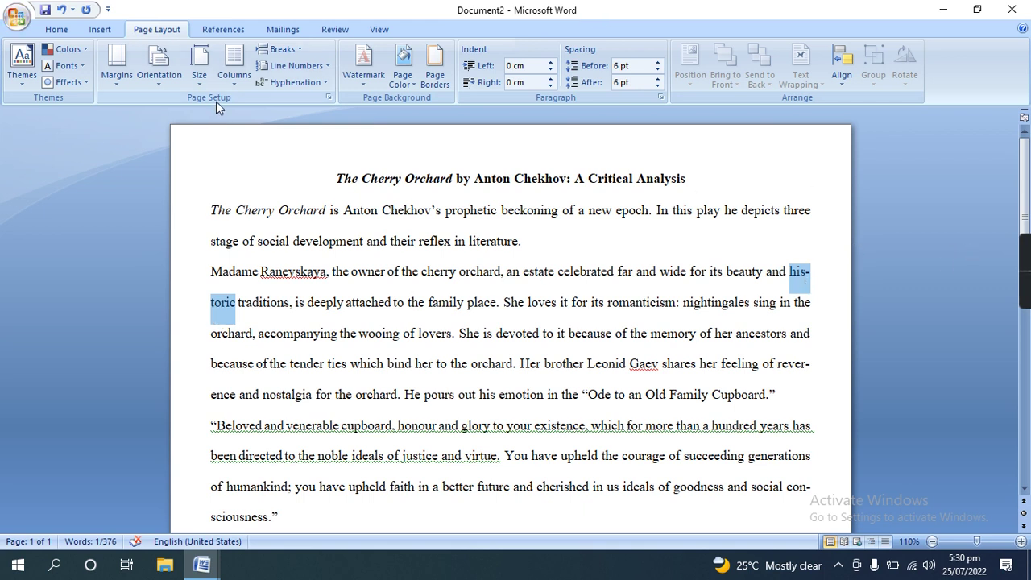
# Toggle hyphenation to None and back to Automatic, then select the split word 'reverence'.
pyautogui.click(322, 83)
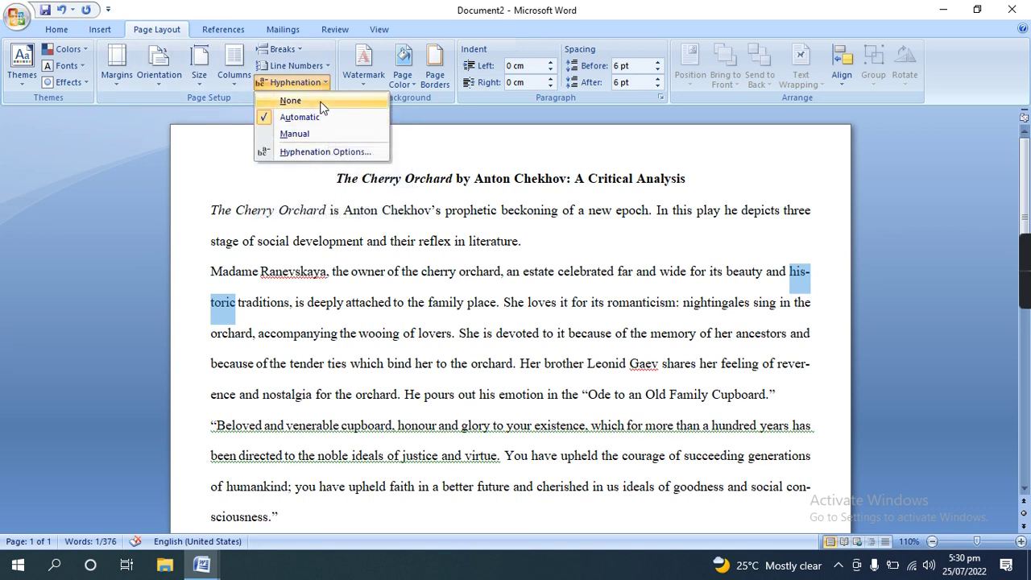
pyautogui.click(321, 104)
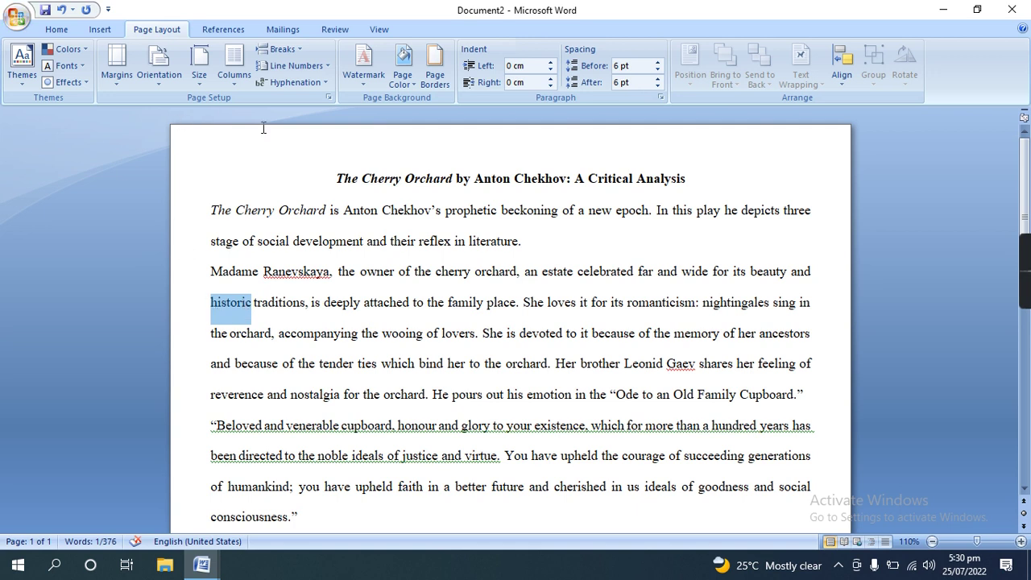
pyautogui.click(321, 82)
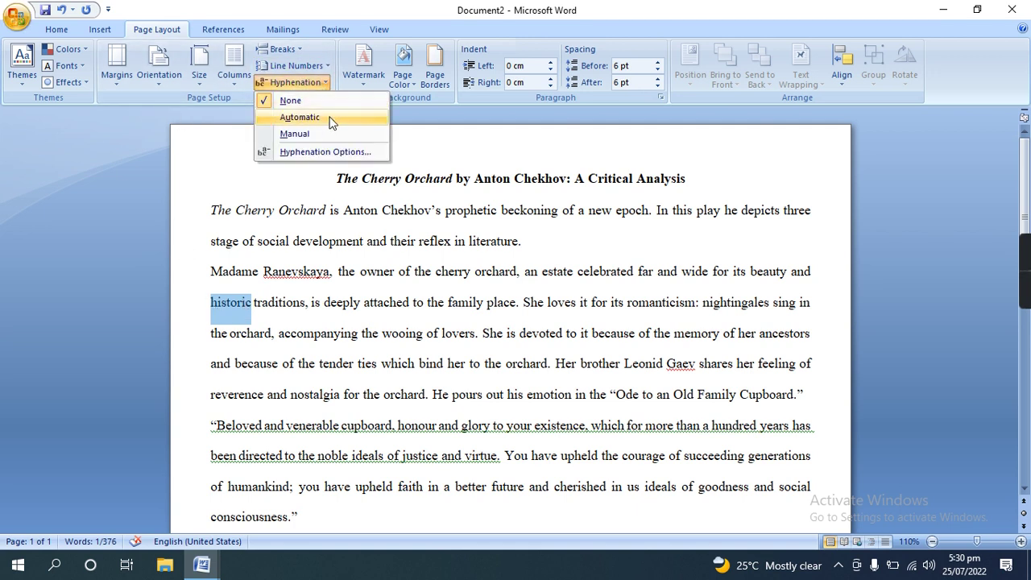
pyautogui.click(330, 118)
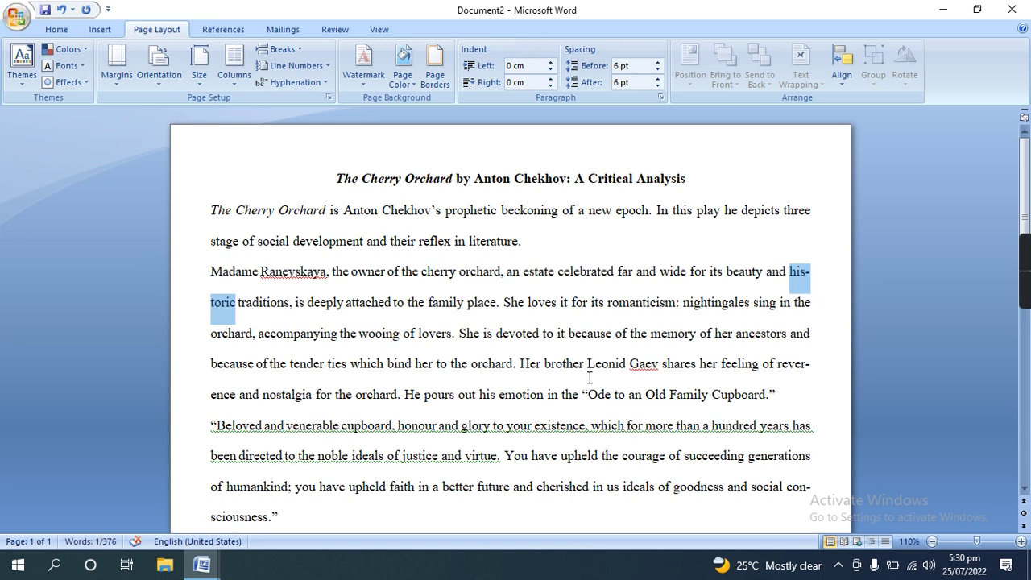
pyautogui.moveTo(778, 370); pyautogui.dragTo(811, 368)
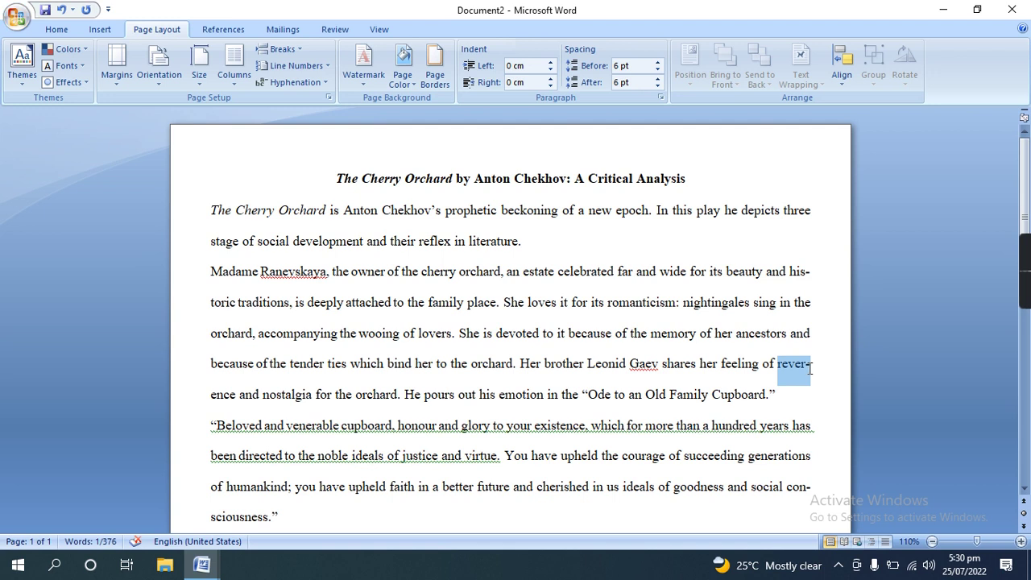
pyautogui.click(239, 400)
pyautogui.hotkey('shift', 'Left')
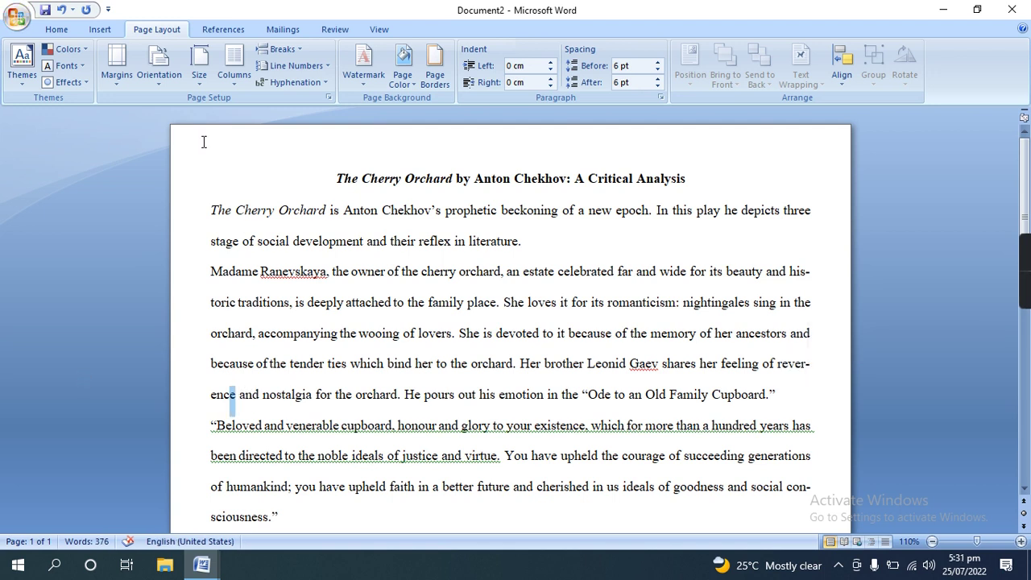
pyautogui.hotkey('shift', 'Left')
pyautogui.hotkey('shift', 'Left')
pyautogui.hotkey('shift', 'Left')
pyautogui.hotkey('shift', 'Left')
pyautogui.hotkey('shift', 'Left')
pyautogui.hotkey('shift', 'Left')
pyautogui.hotkey('shift', 'Left')
pyautogui.hotkey('shift', 'Left')
pyautogui.hotkey('shift', 'Left')
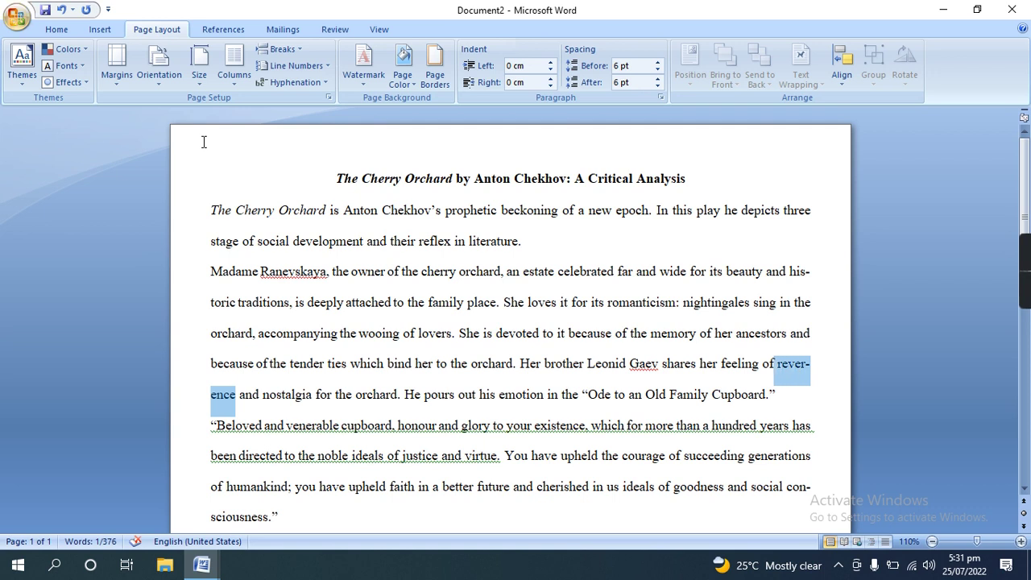
# Set hyphenation back to None and clear the selection in the title.
pyautogui.scroll(-1, 889, 521)
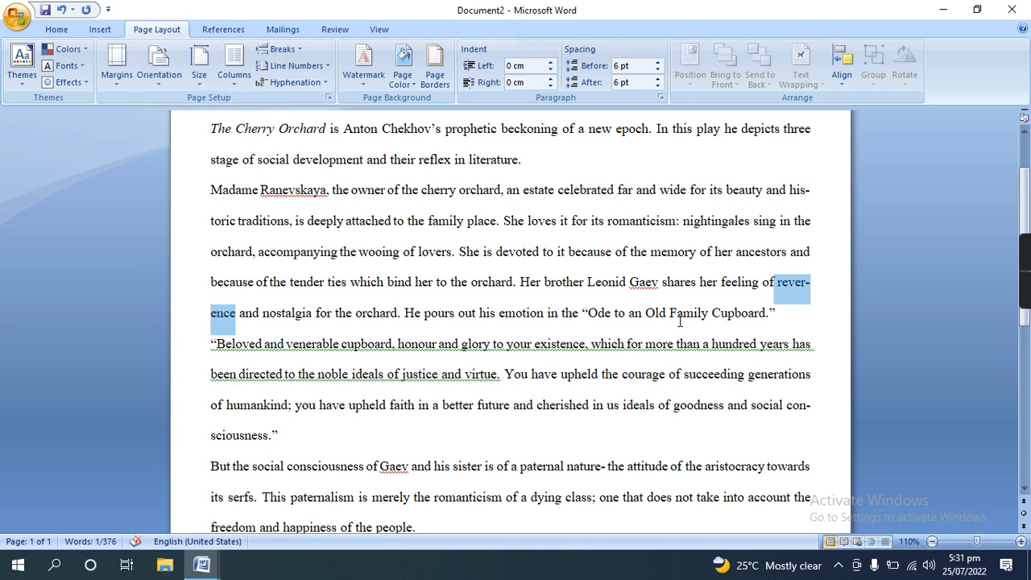
pyautogui.scroll(-1, 731, 409)
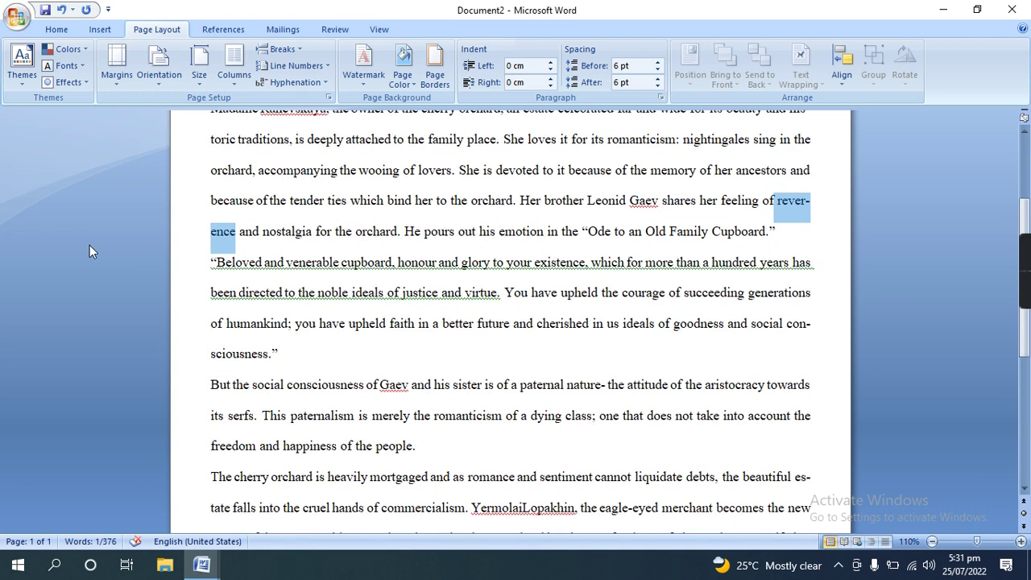
pyautogui.scroll(1, 336, 120)
pyautogui.click(322, 82)
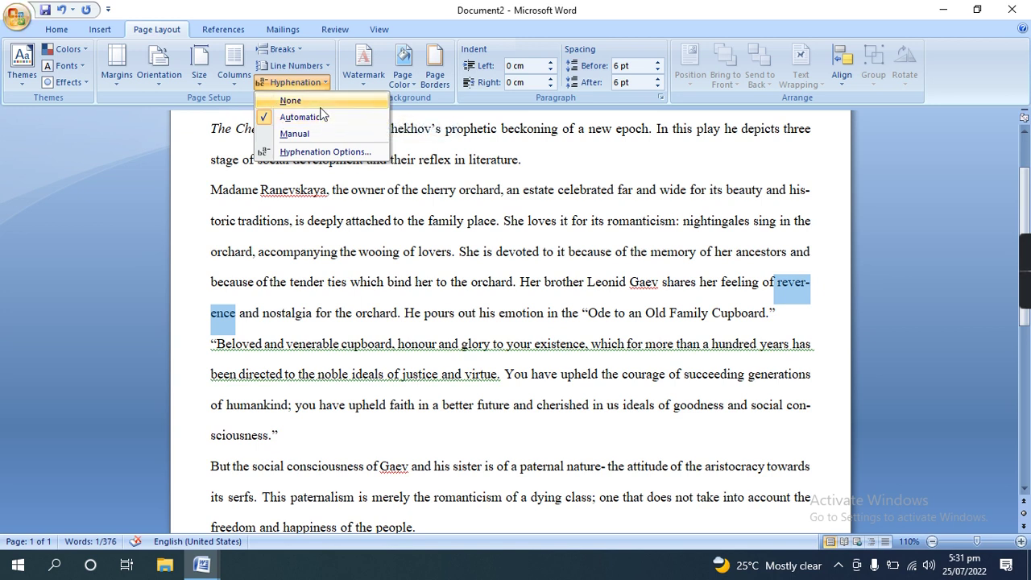
pyautogui.click(320, 106)
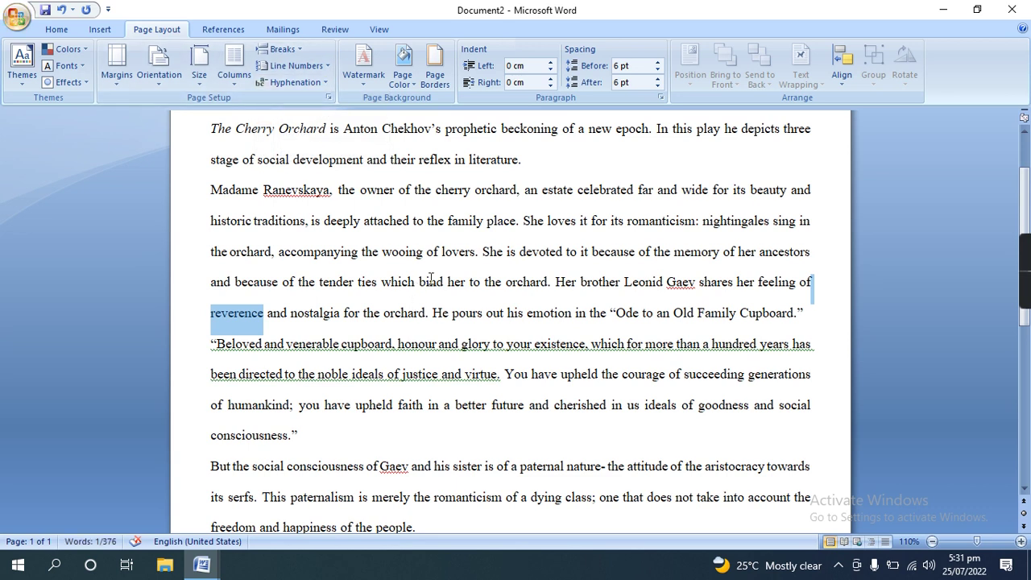
pyautogui.scroll(1, 624, 235)
pyautogui.click(717, 166)
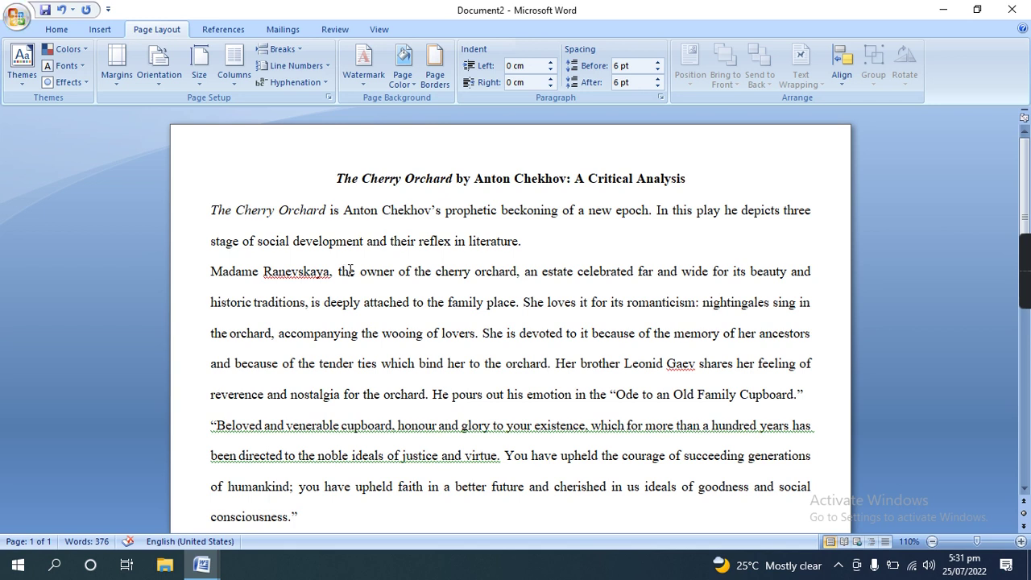
# Apply the diagonal CONFIDENTIAL 1 watermark and scroll down to view it on the page.
pyautogui.click(363, 75)
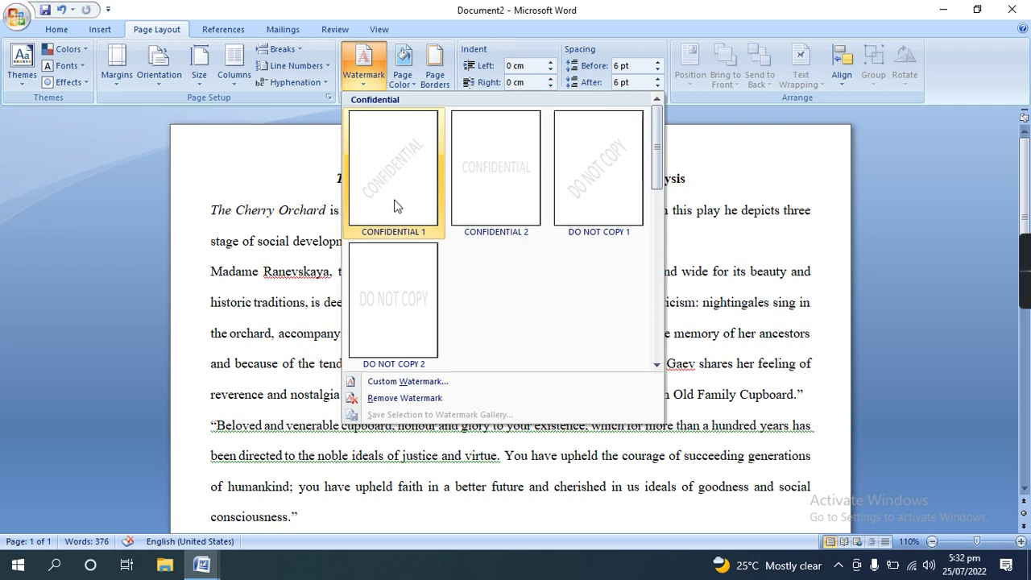
pyautogui.click(409, 179)
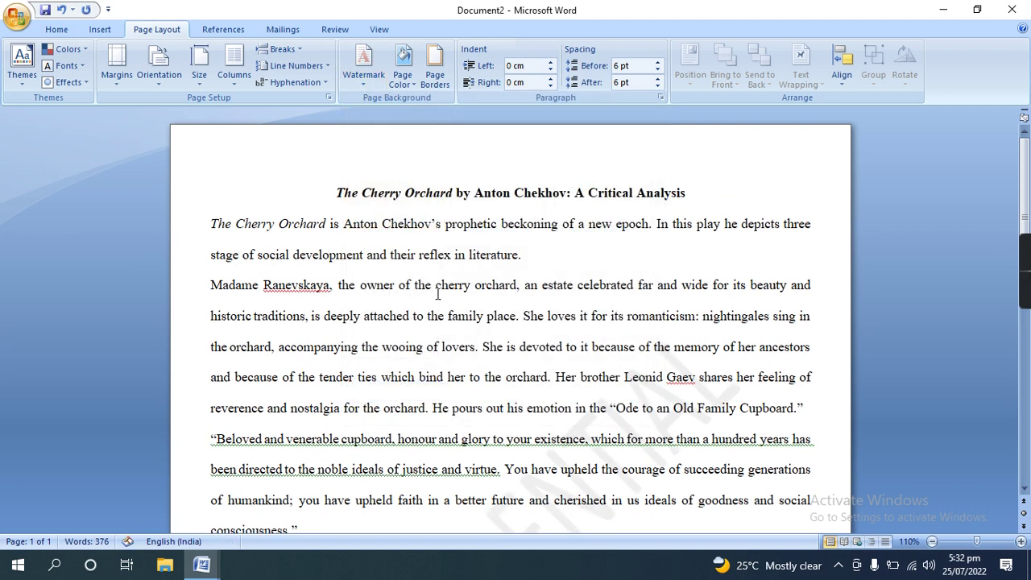
pyautogui.scroll(-2, 591, 473)
pyautogui.scroll(-4, 591, 473)
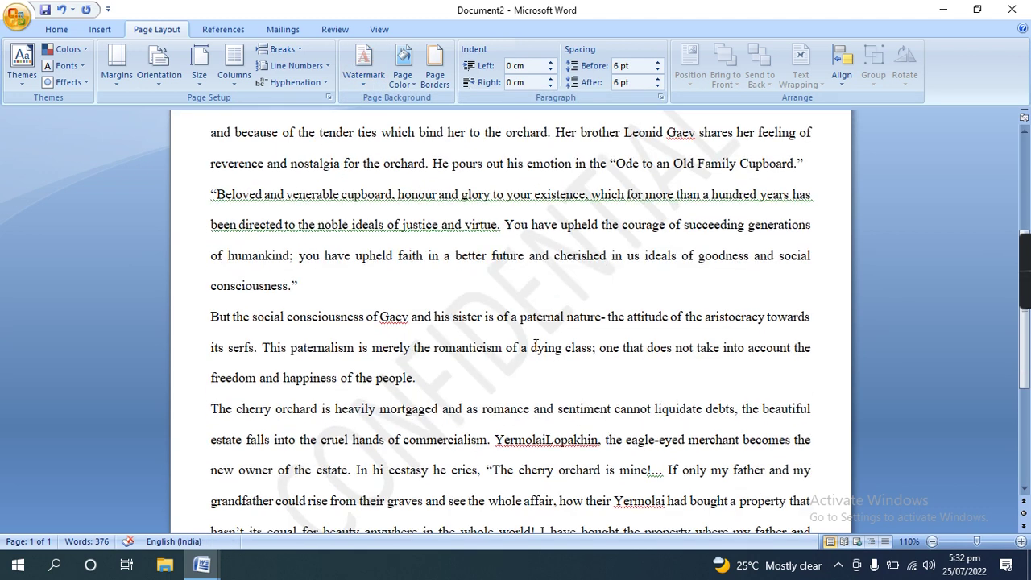
# Make the CONFIDENTIAL watermark black through the Custom Watermark settings.
pyautogui.click(376, 77)
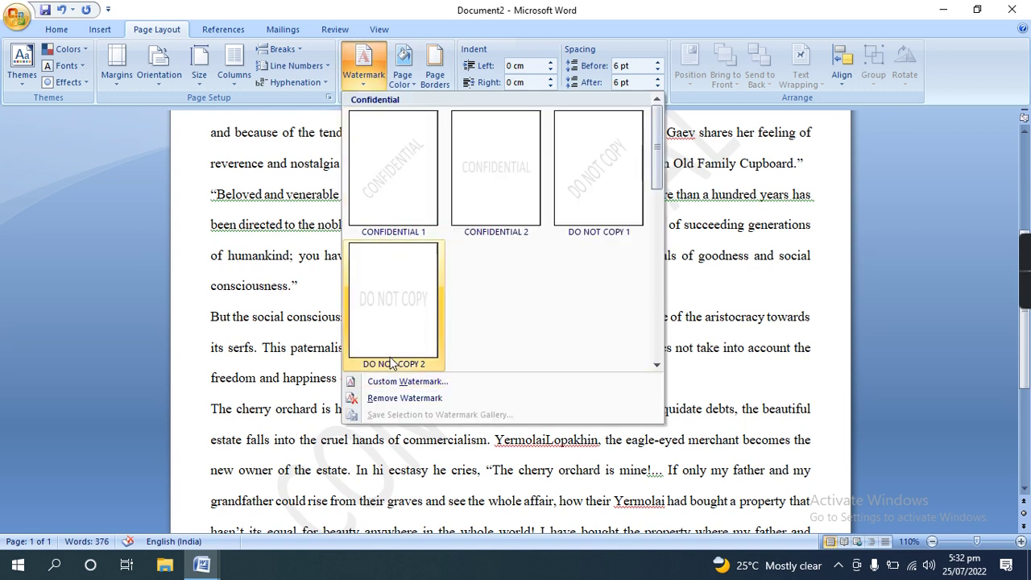
pyautogui.click(415, 383)
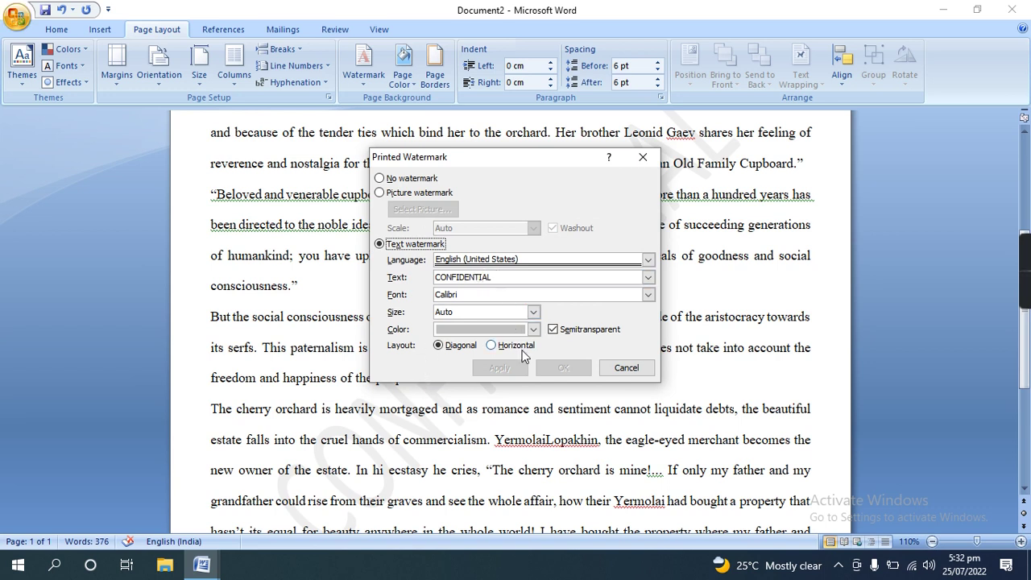
pyautogui.click(532, 332)
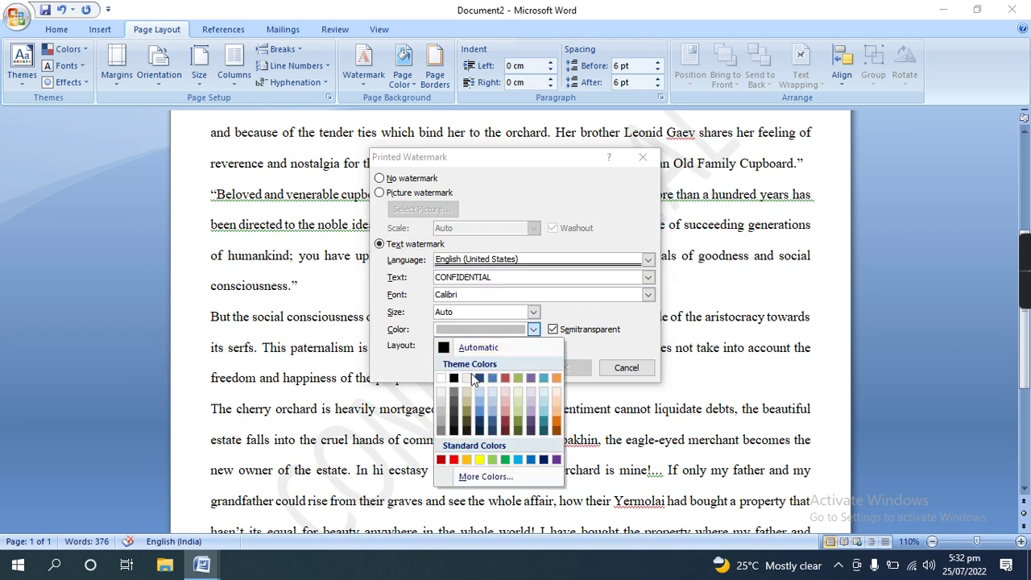
pyautogui.click(453, 377)
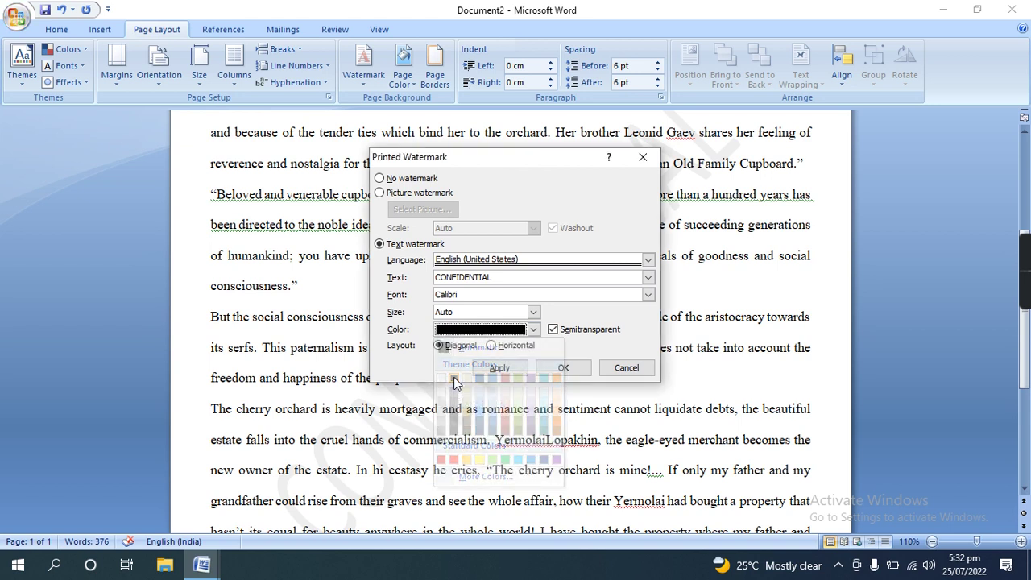
pyautogui.click(519, 375)
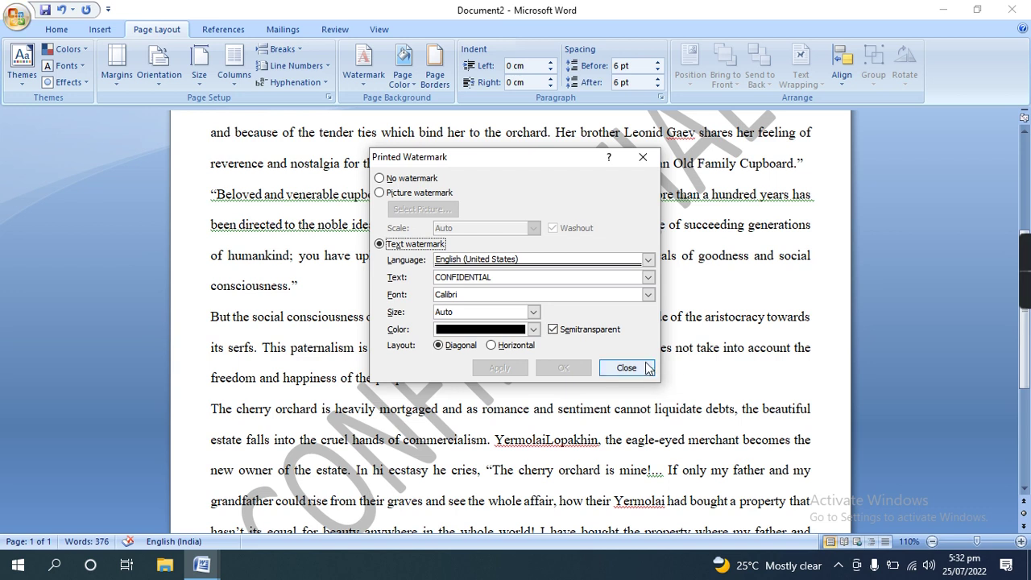
pyautogui.click(626, 367)
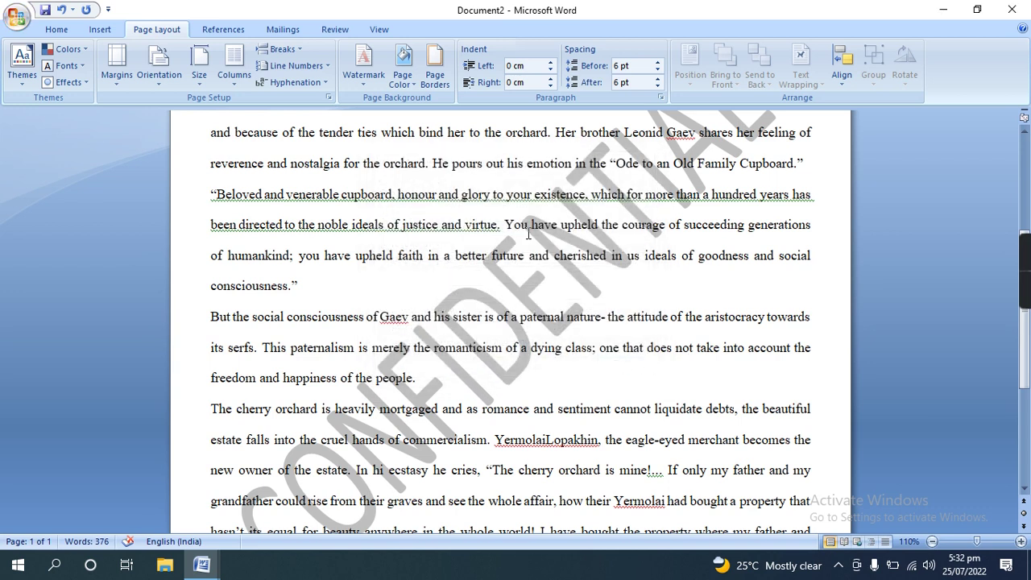
# Replace the watermark with CONFIDENTIAL 2, then with DO NOT COPY 1.
pyautogui.click(366, 68)
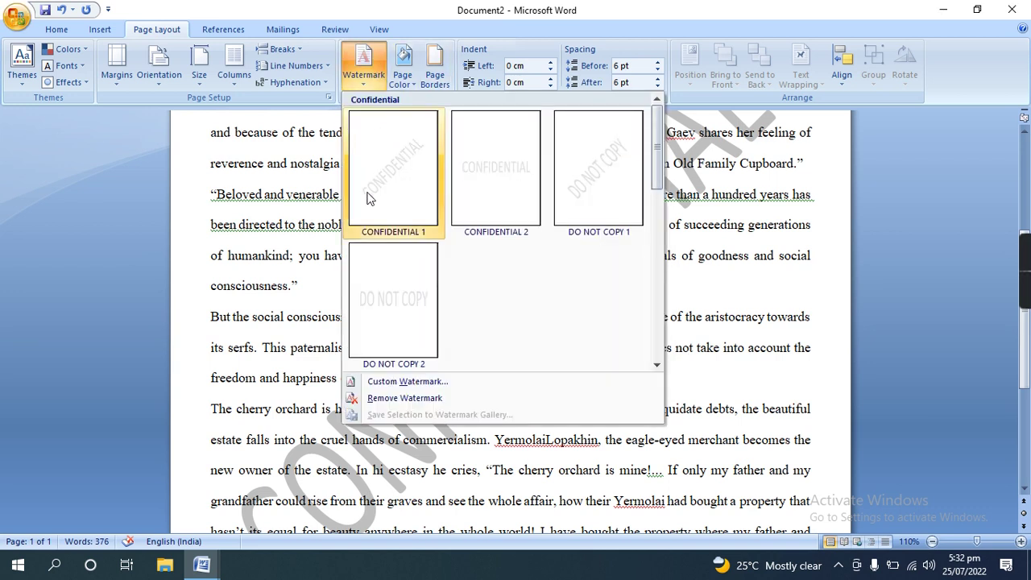
pyautogui.click(507, 198)
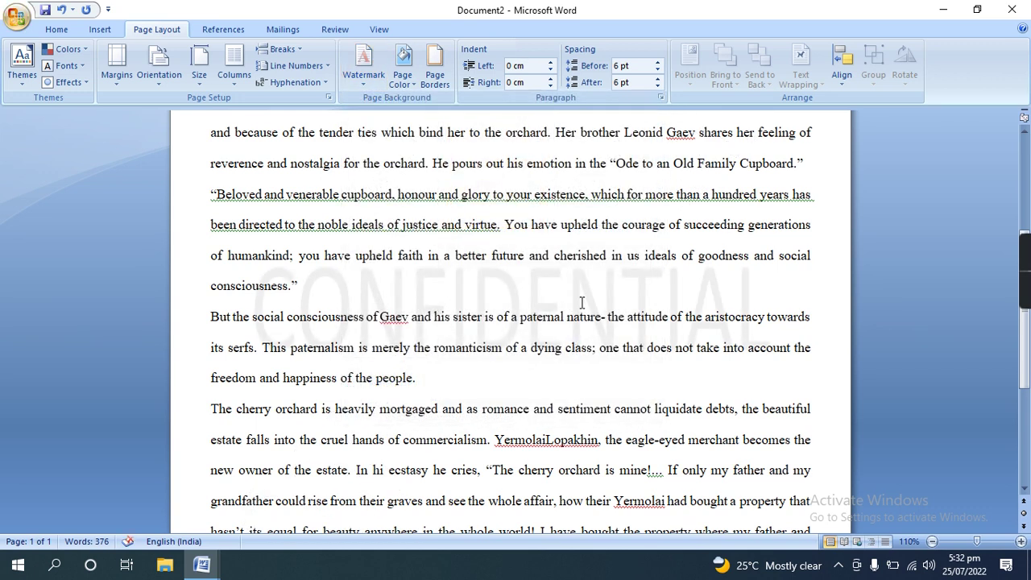
pyautogui.click(363, 84)
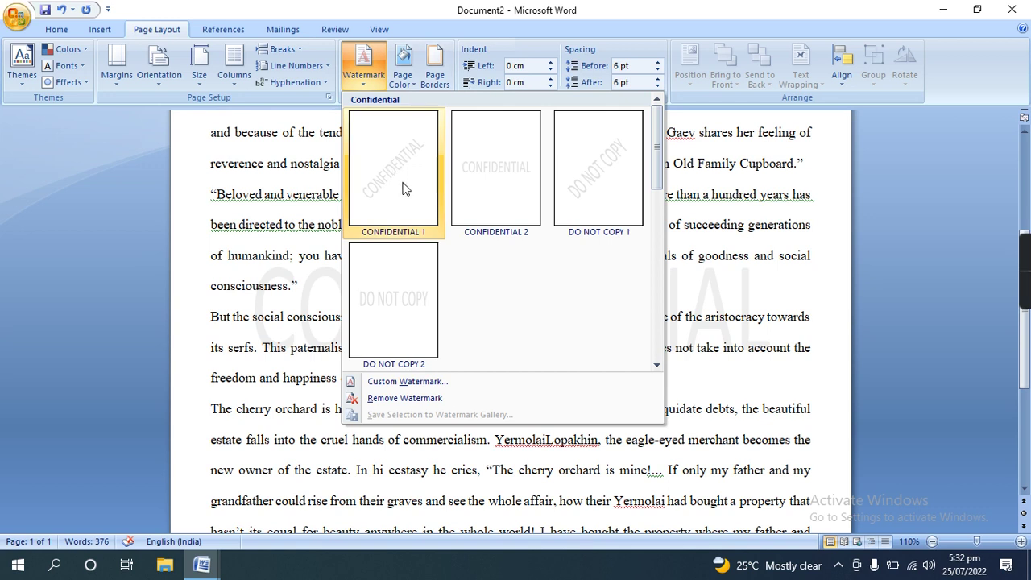
pyautogui.click(589, 208)
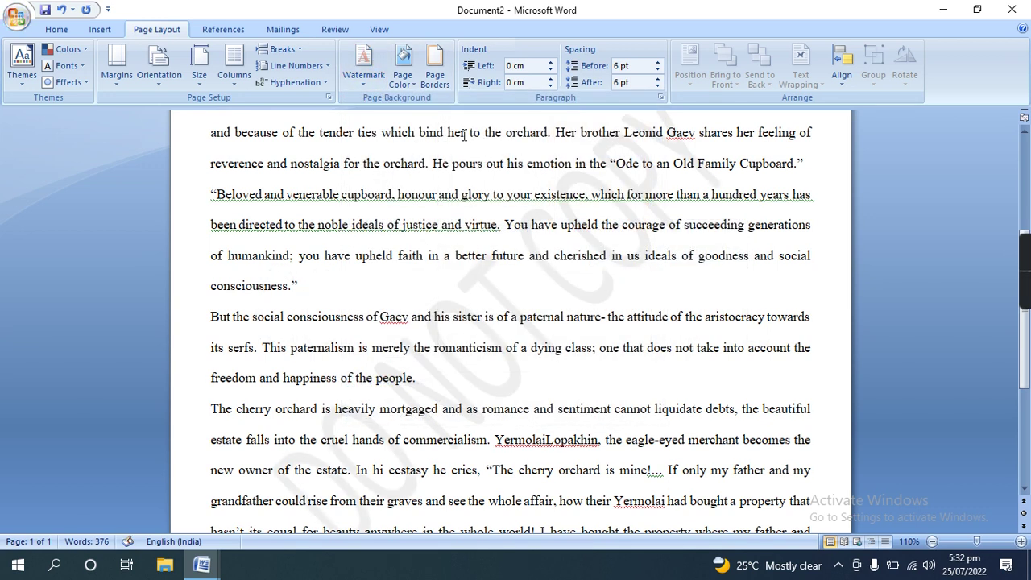
# Set the DO NOT COPY watermark colour to Automatic, then remove the watermark entirely.
pyautogui.click(364, 65)
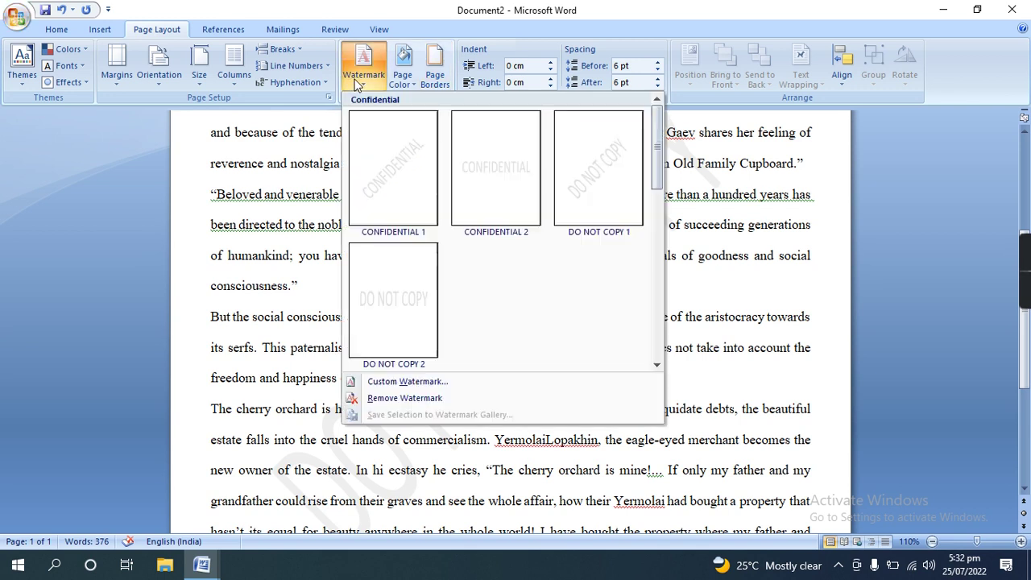
pyautogui.click(417, 385)
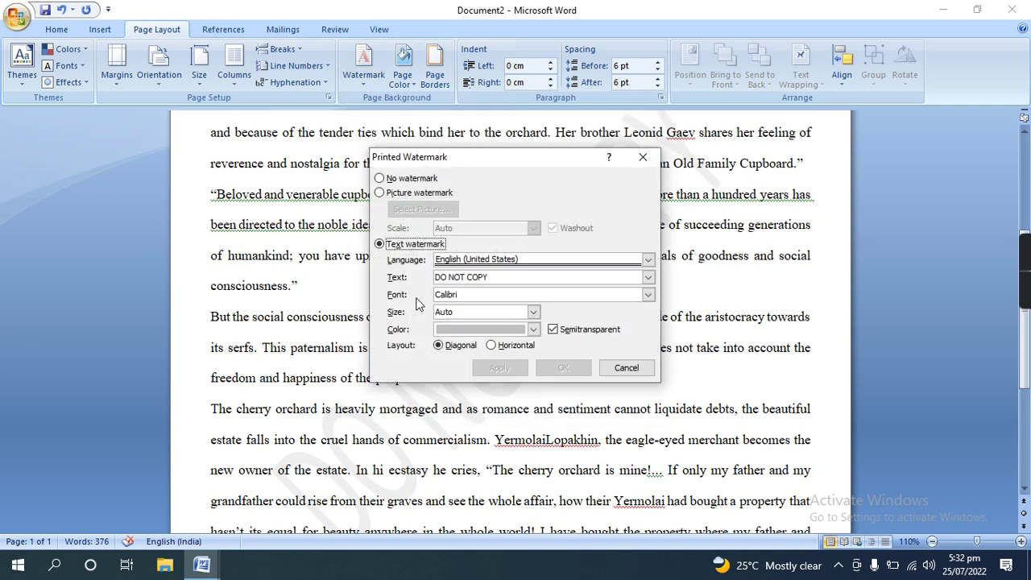
pyautogui.click(533, 329)
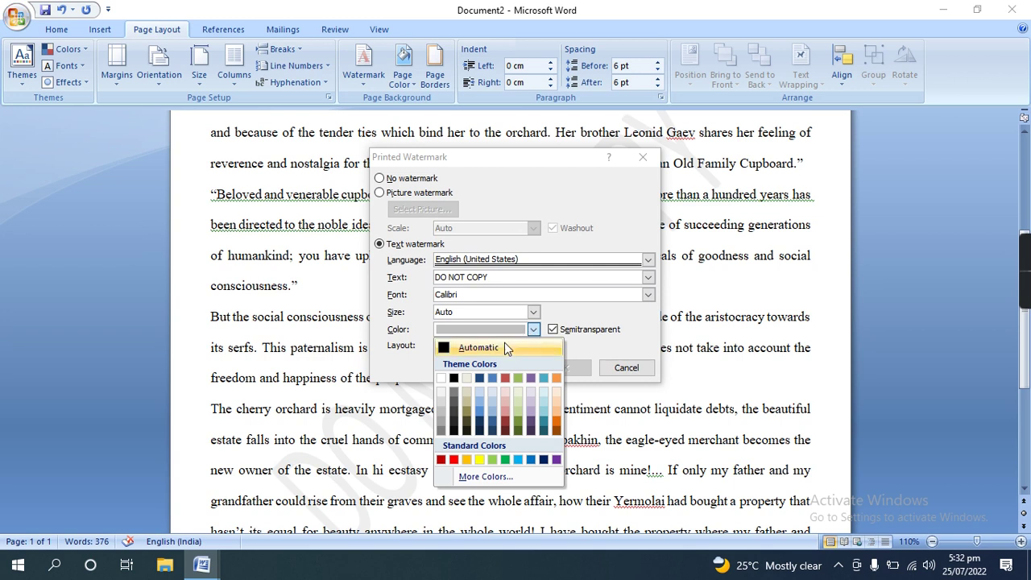
pyautogui.click(448, 347)
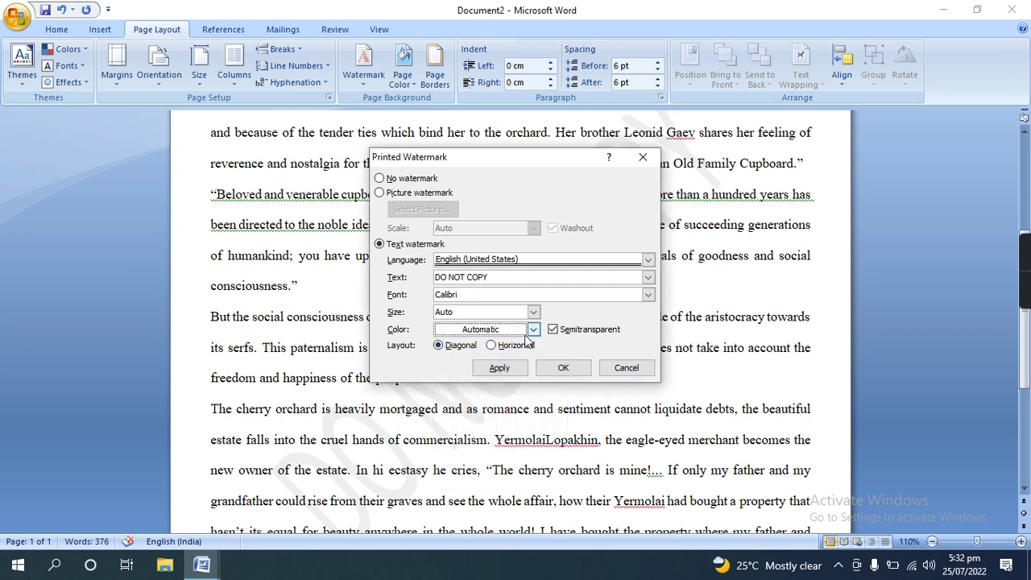
pyautogui.click(533, 330)
pyautogui.click(444, 348)
pyautogui.click(497, 369)
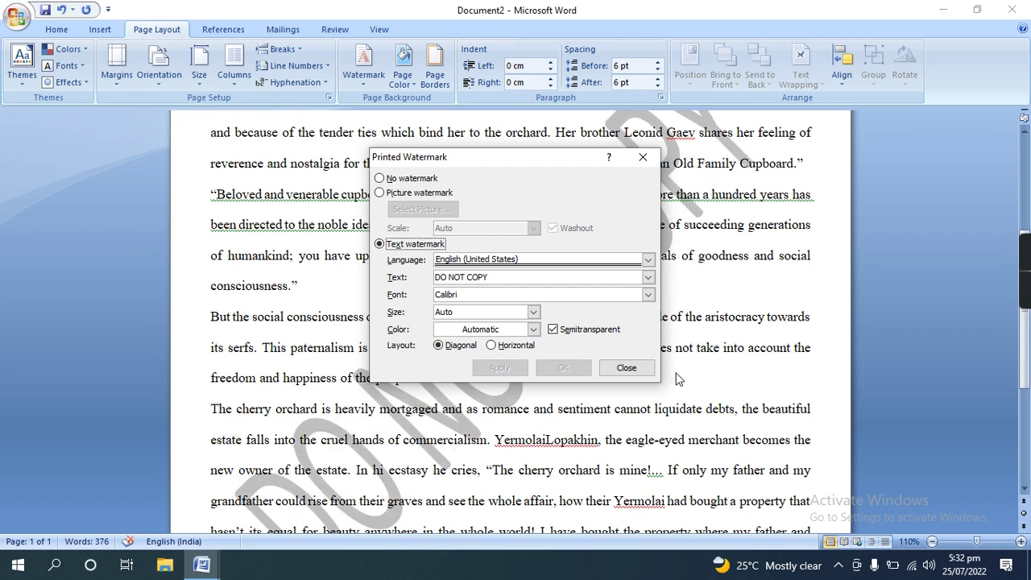
pyautogui.click(626, 368)
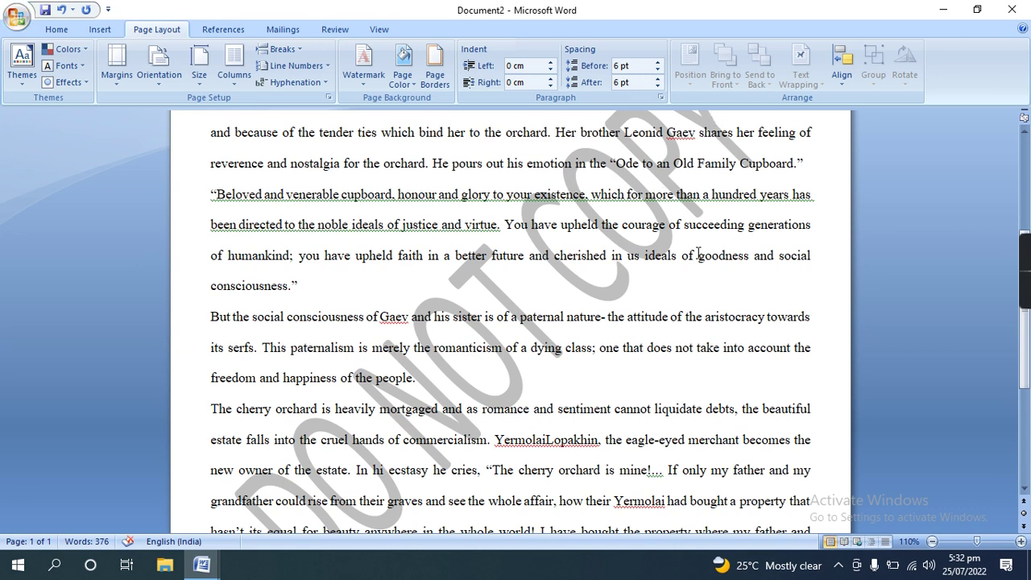
pyautogui.click(368, 69)
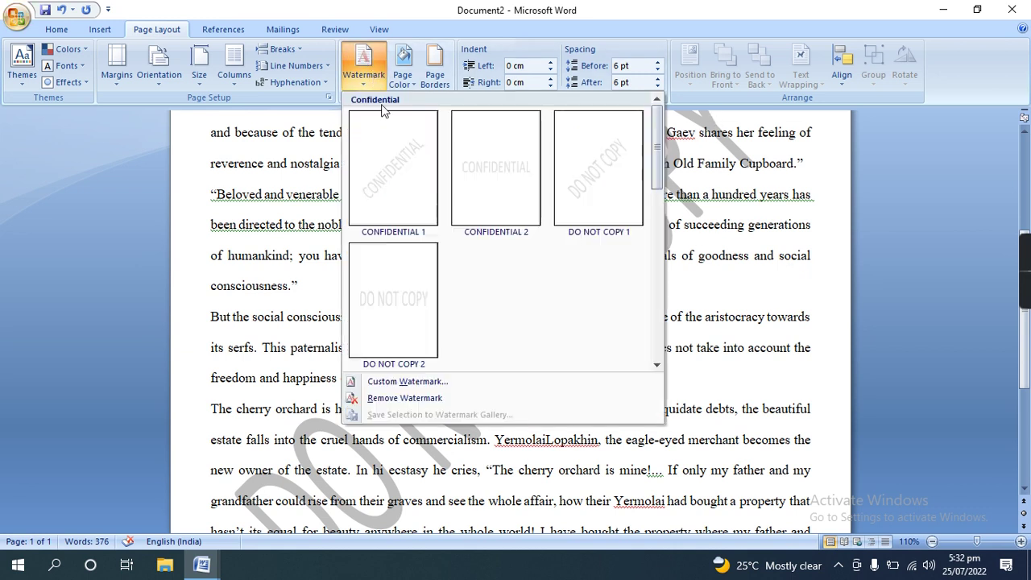
pyautogui.click(437, 397)
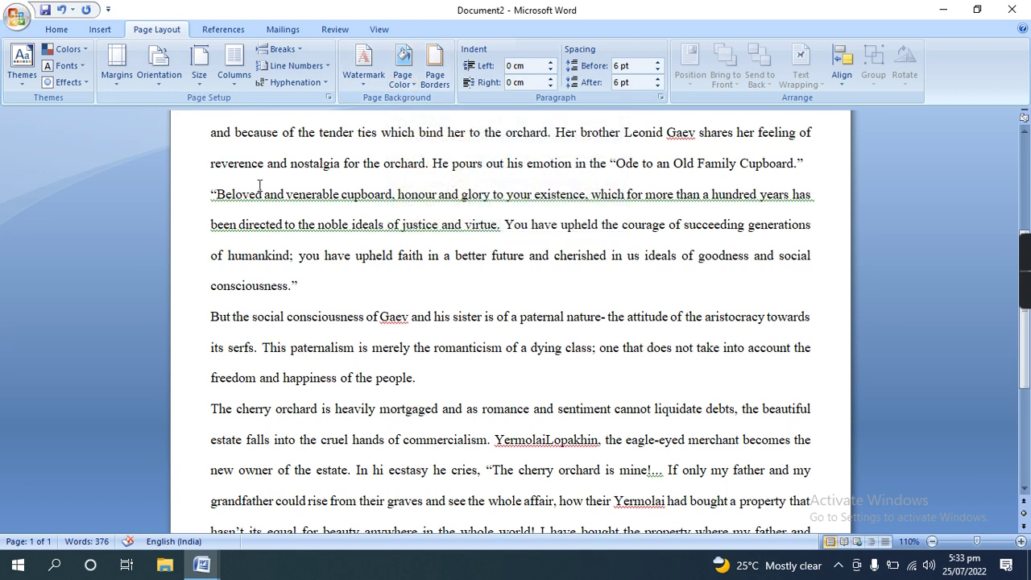
pyautogui.scroll(2, 344, 286)
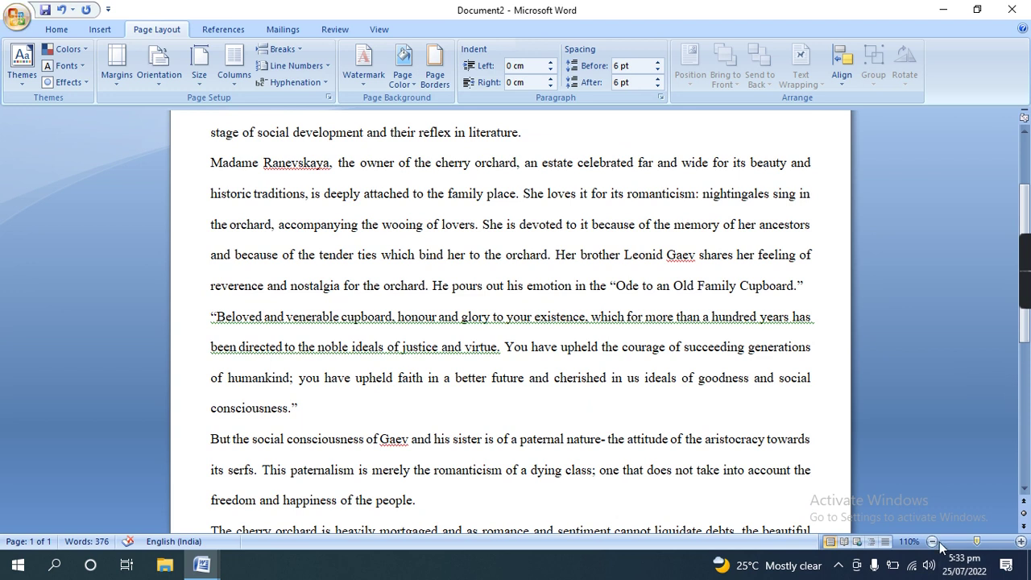
pyautogui.click(933, 542)
pyautogui.click(932, 542)
pyautogui.click(933, 542)
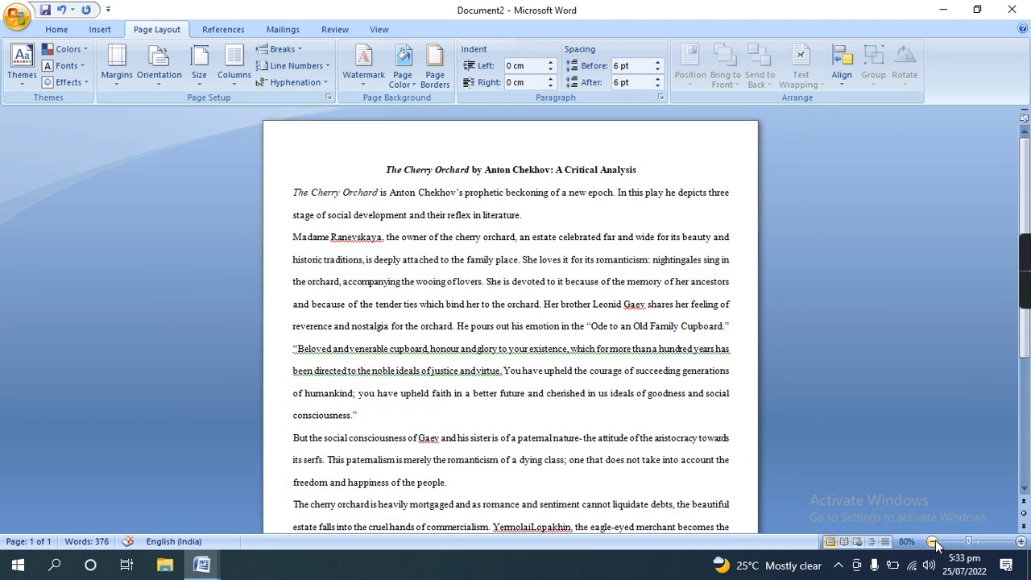
pyautogui.click(403, 72)
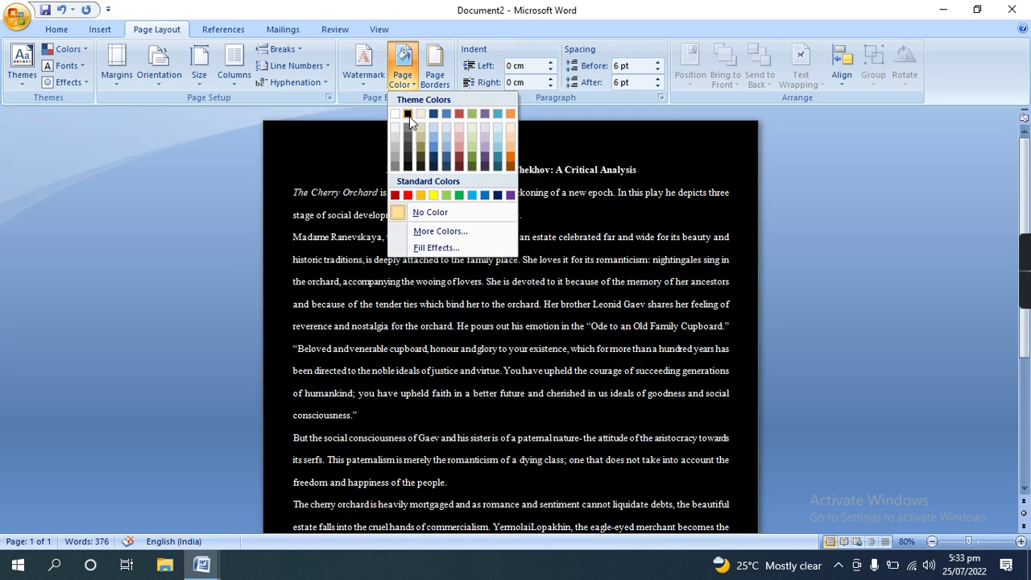
pyautogui.click(408, 114)
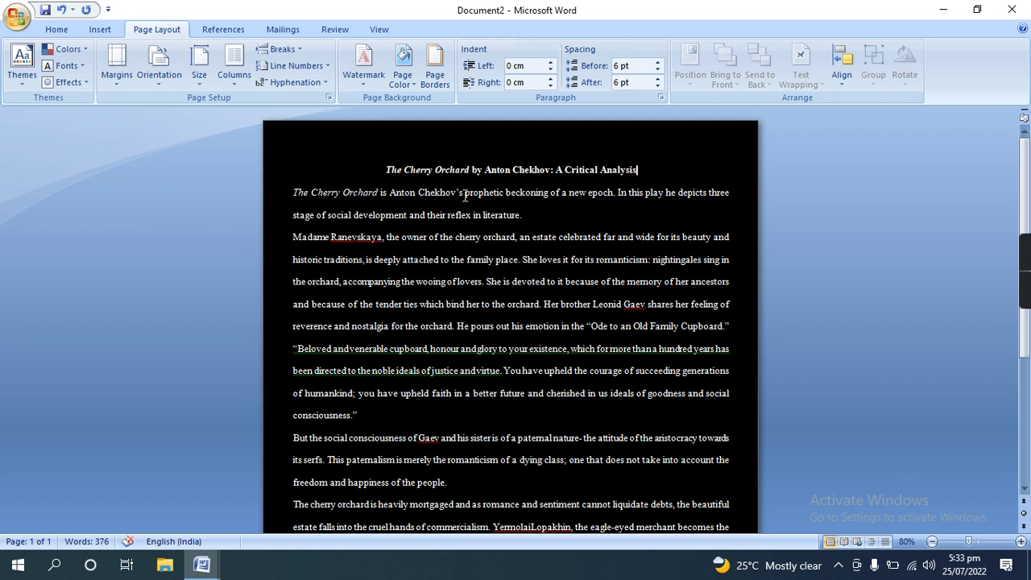
pyautogui.click(401, 81)
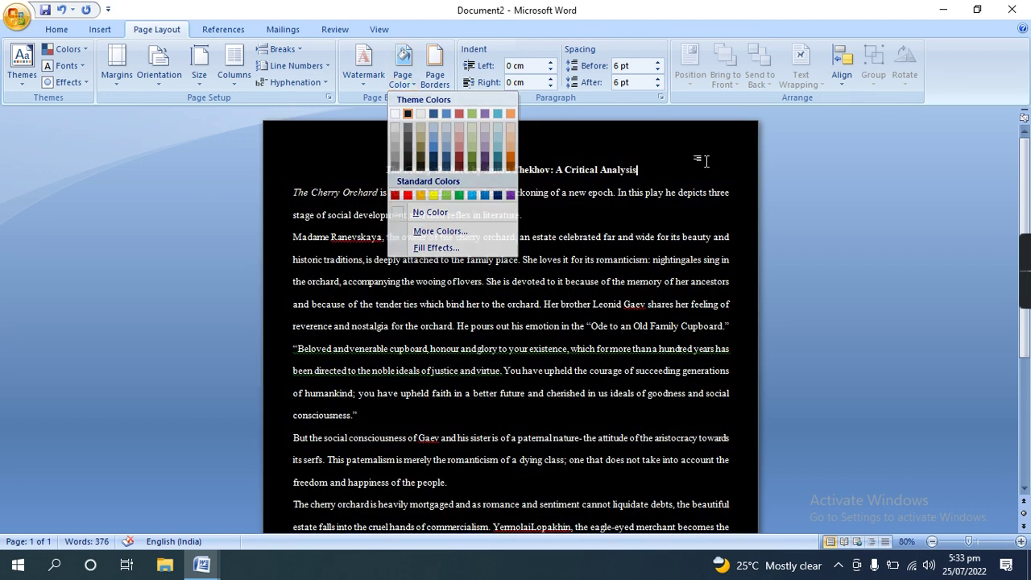
pyautogui.click(706, 161)
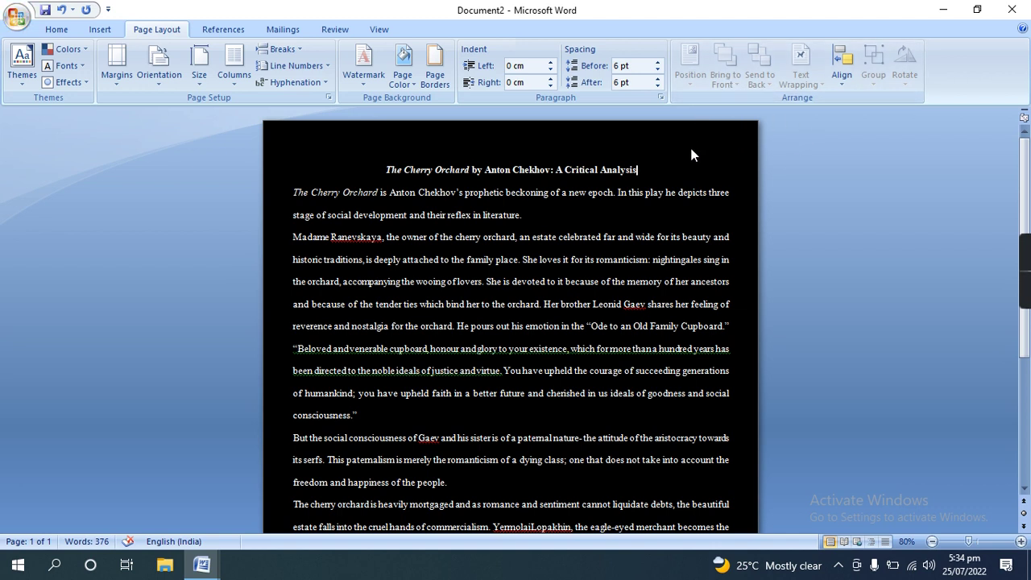
pyautogui.click(403, 80)
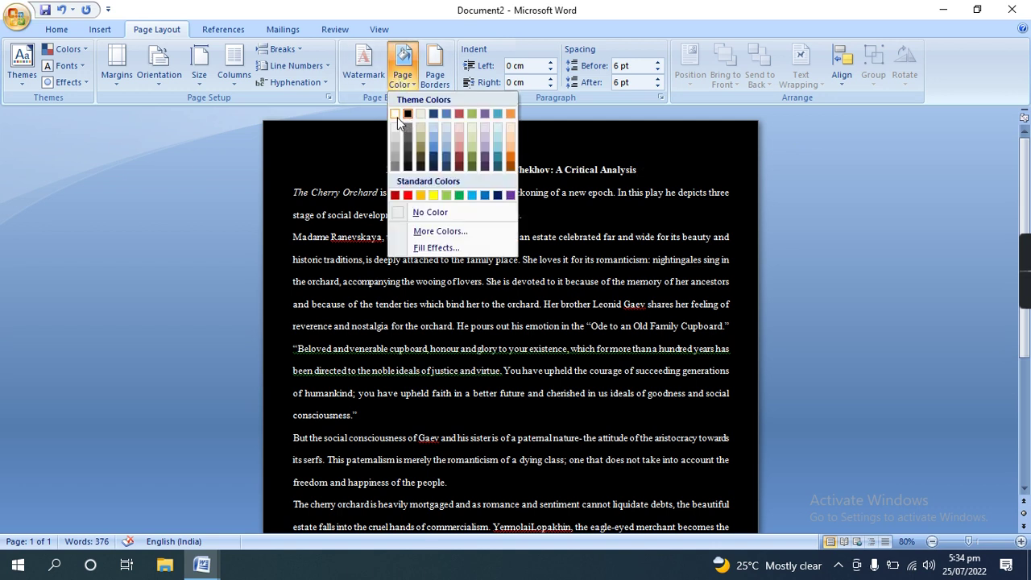
pyautogui.click(395, 114)
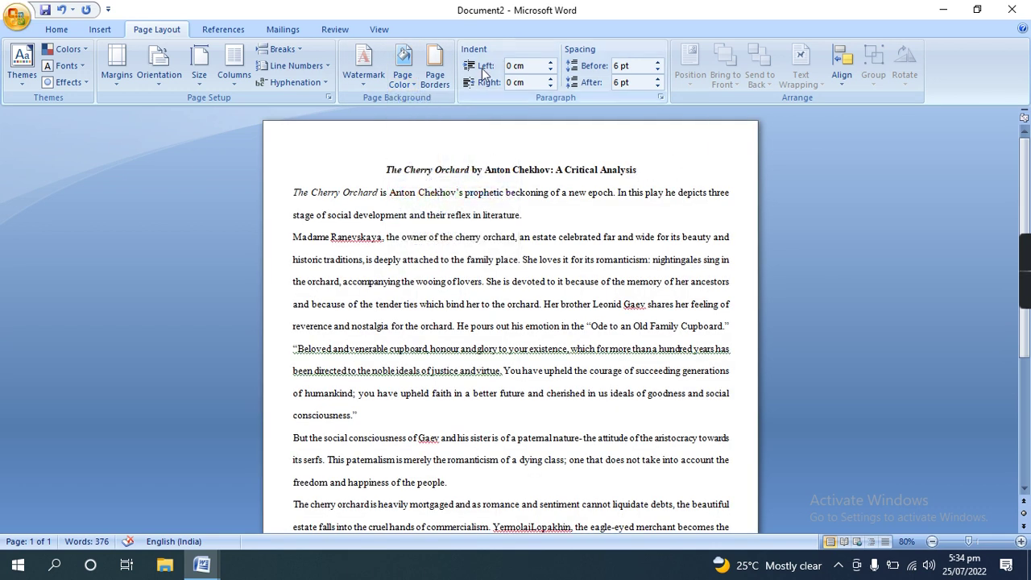
pyautogui.click(443, 84)
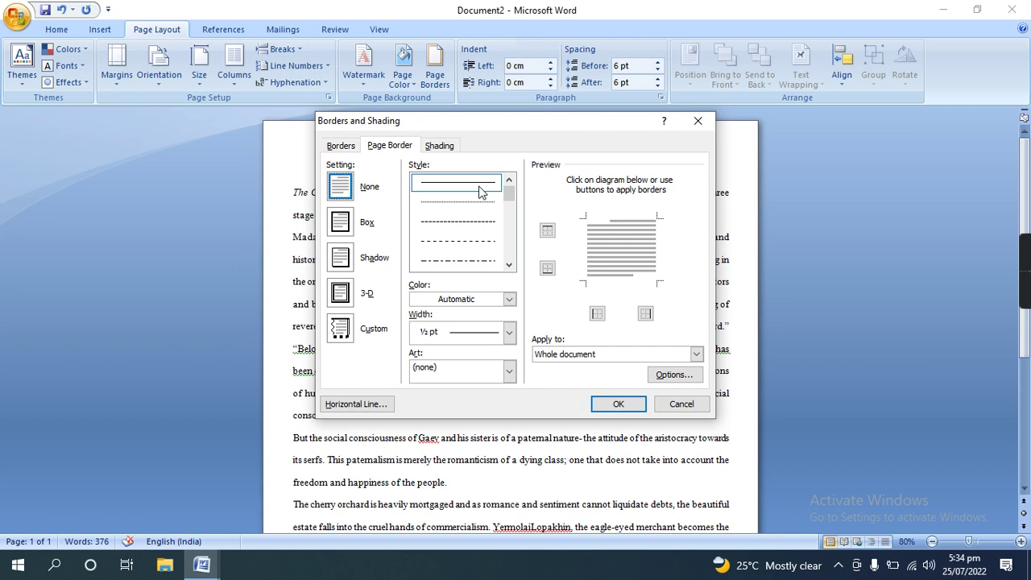
# Try a top border, then apply a dotted-line box border around the page.
pyautogui.click(589, 219)
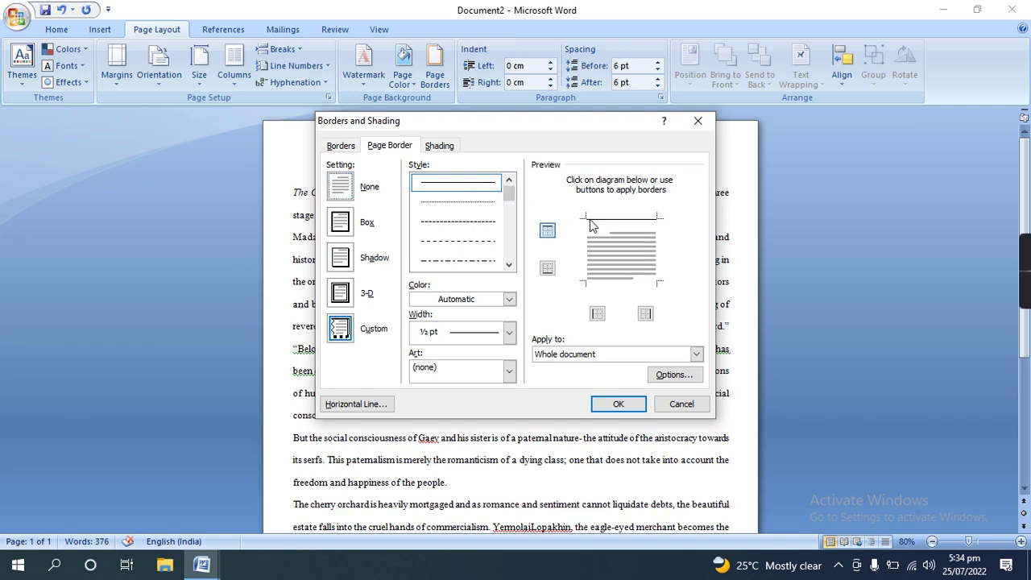
pyautogui.press('Return')
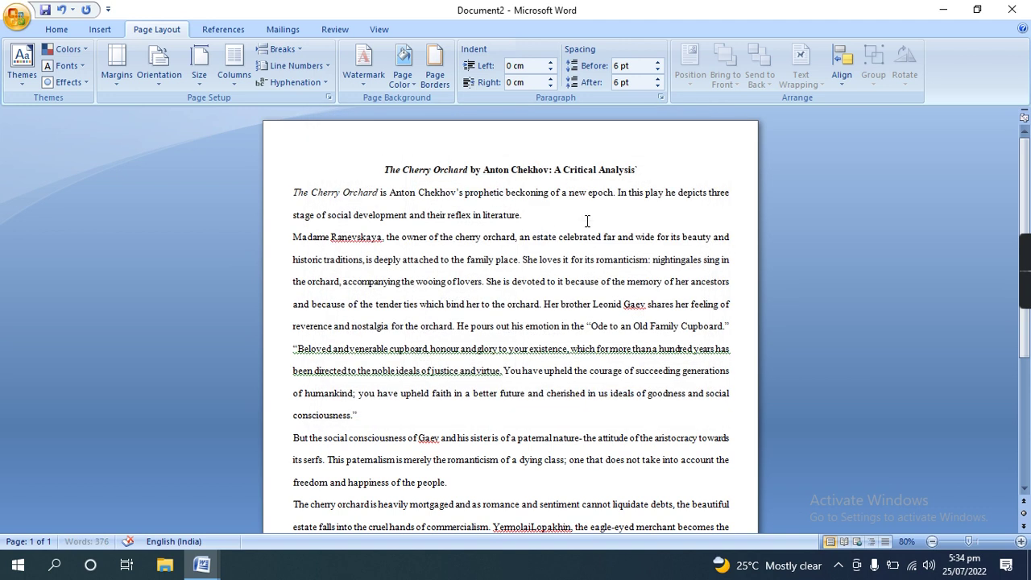
pyautogui.click(450, 84)
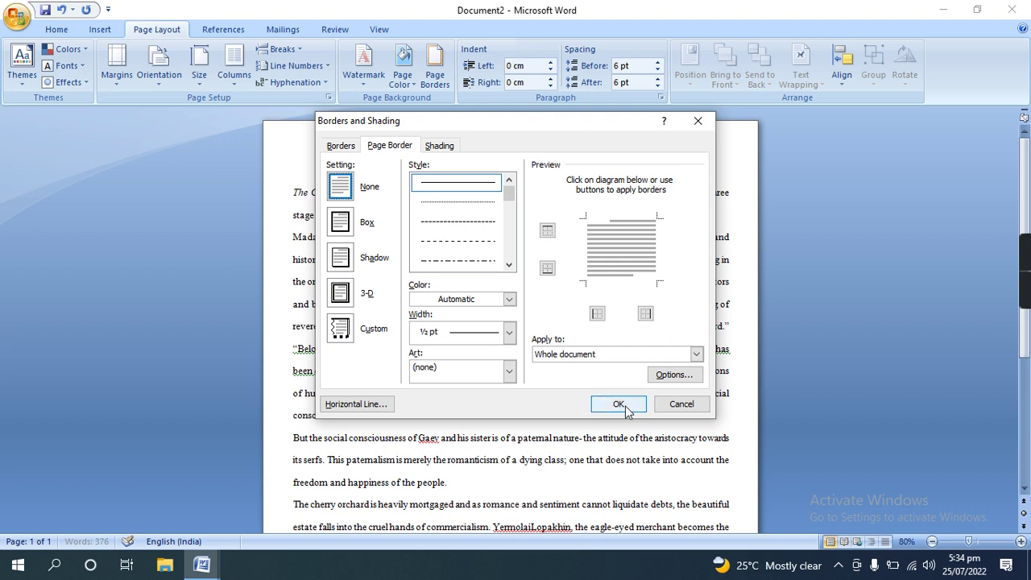
pyautogui.click(482, 201)
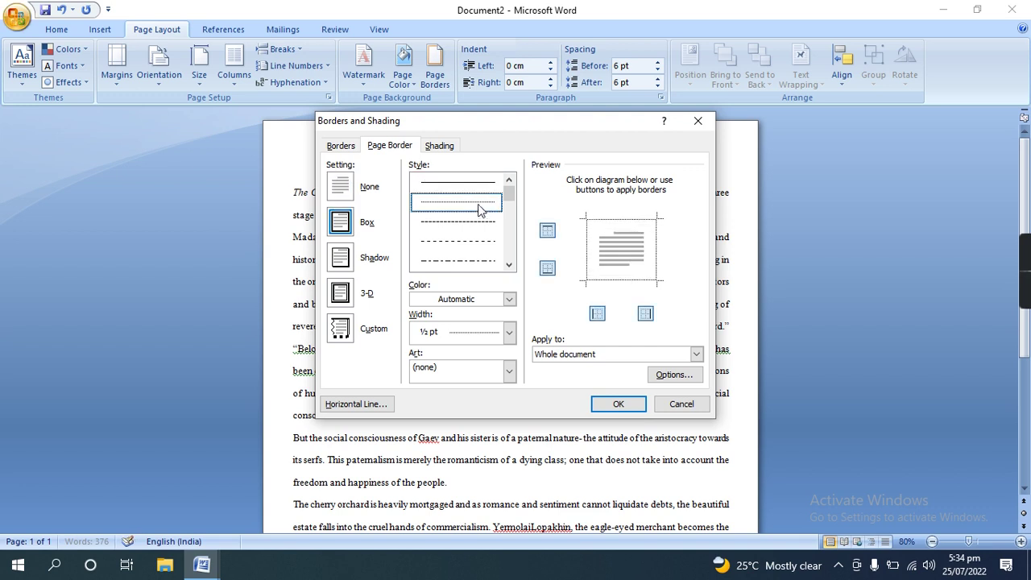
pyautogui.click(476, 226)
pyautogui.click(470, 240)
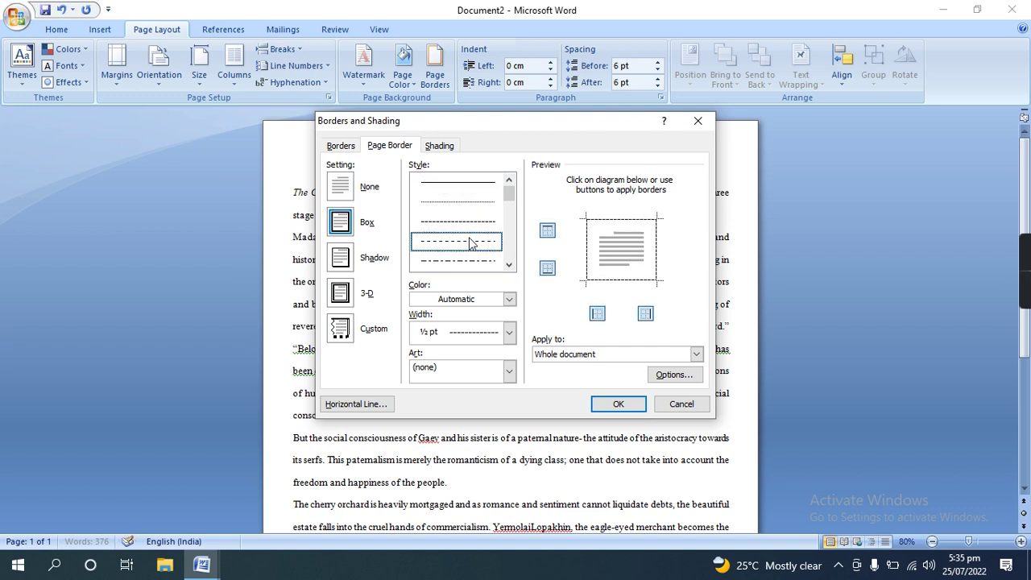
pyautogui.click(465, 260)
pyautogui.click(499, 203)
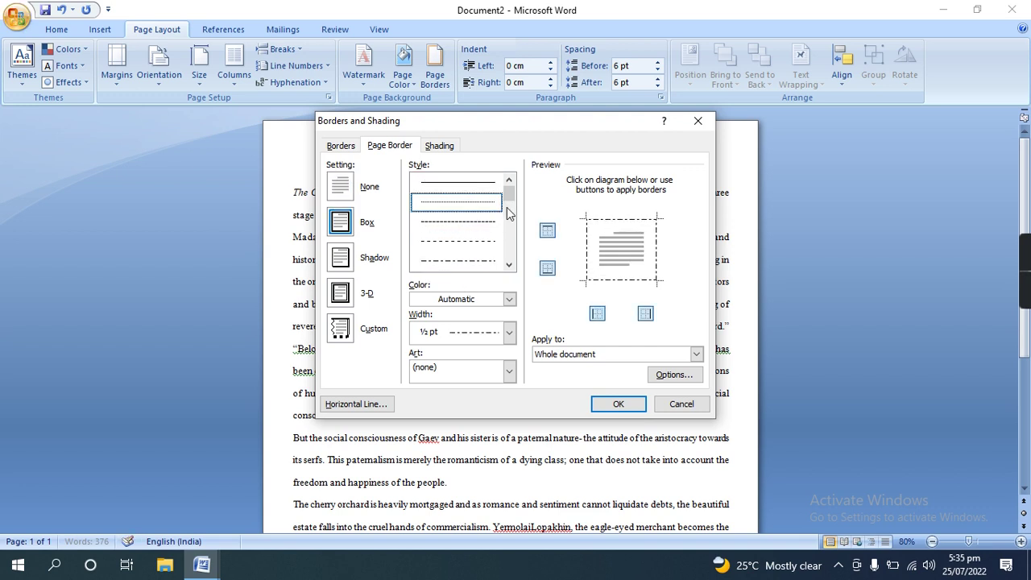
pyautogui.click(618, 403)
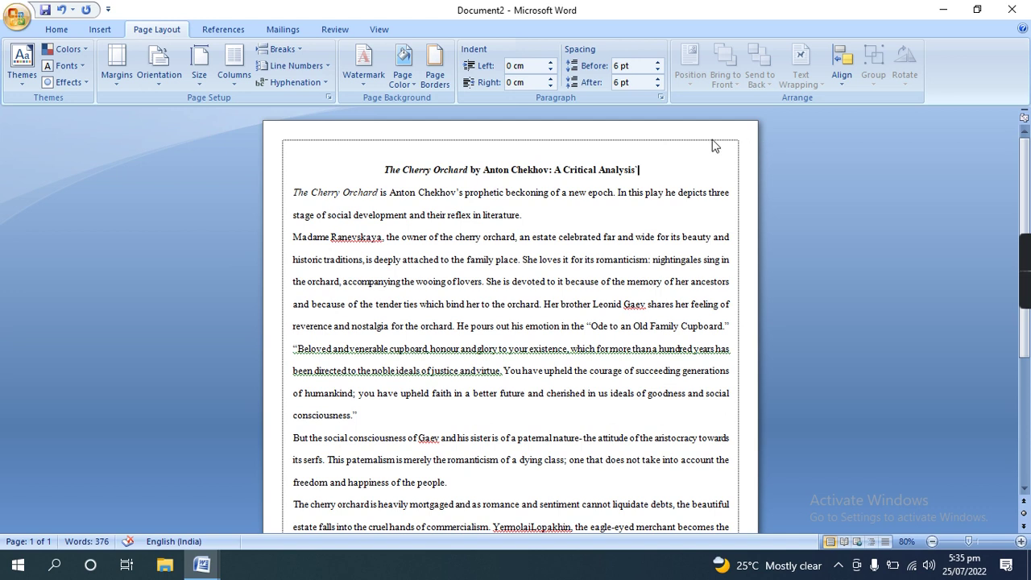
# Change the page border to a solid-line box.
pyautogui.click(435, 72)
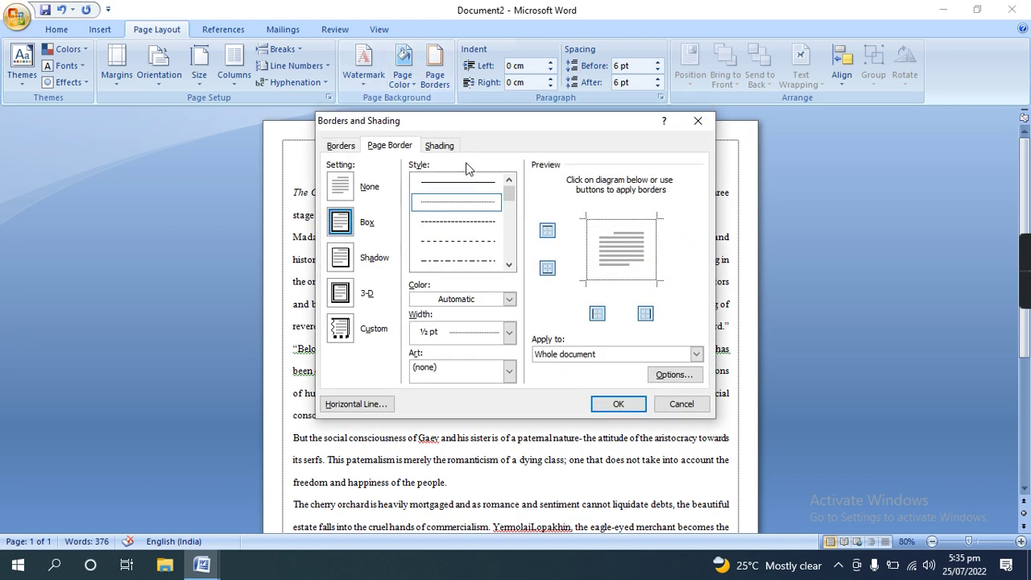
pyautogui.click(483, 184)
pyautogui.click(619, 404)
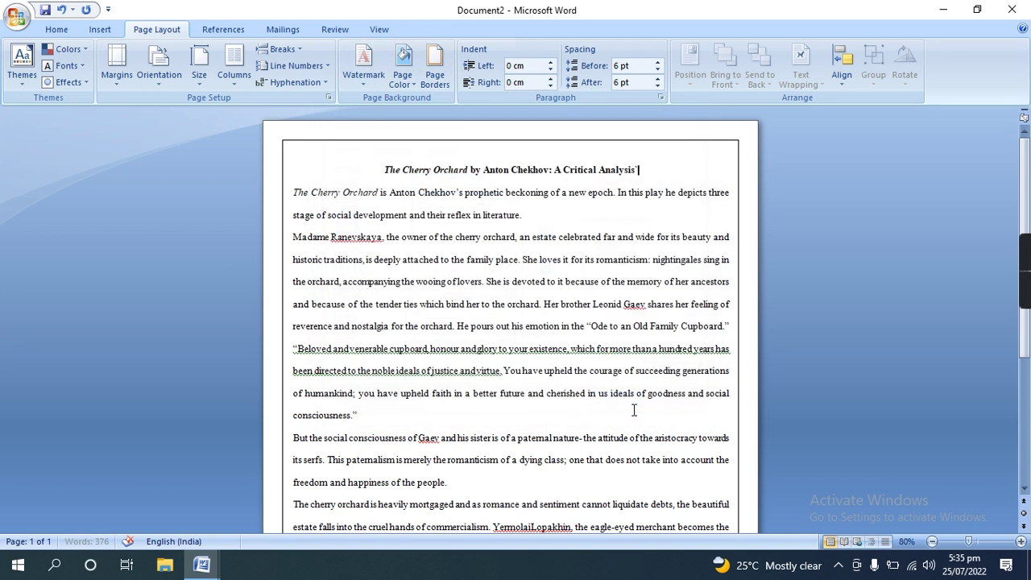